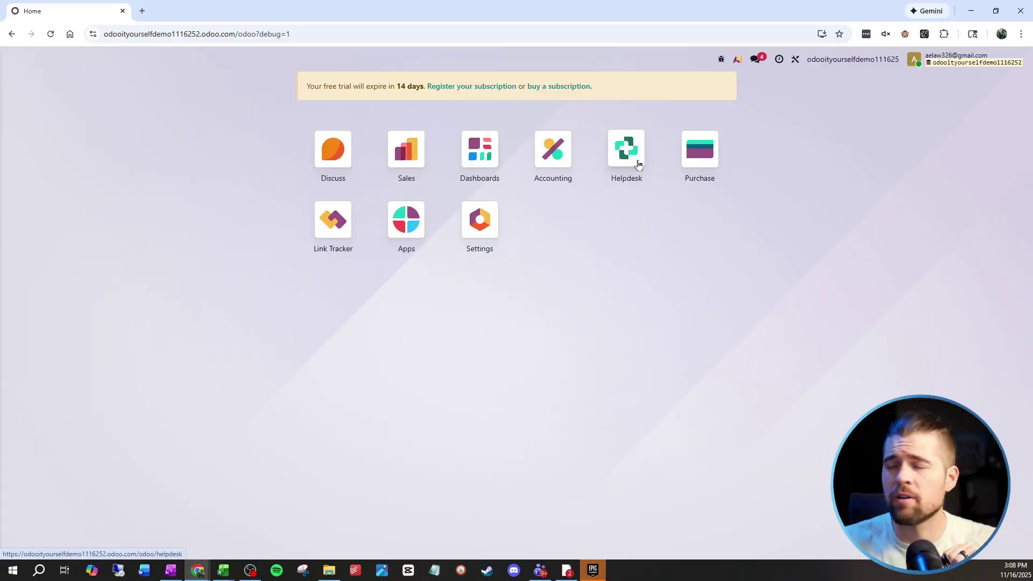
Open the Customer Care helpdesk team's settings and examine the email alias used to create tickets.
{"action": "left_click", "coordinate": [638, 165]}
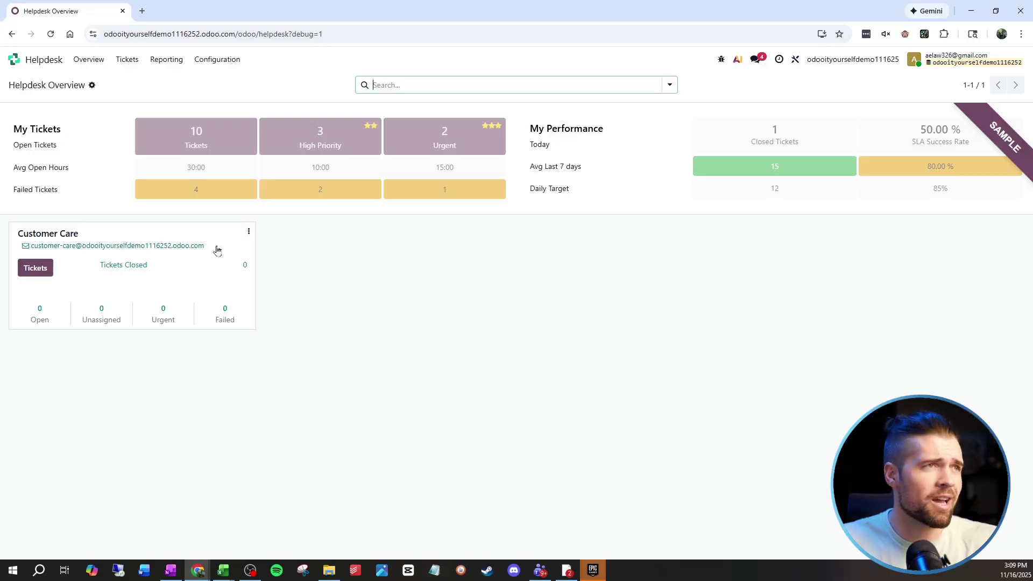
{"action": "left_click", "coordinate": [249, 233]}
{"action": "left_click", "coordinate": [222, 314]}
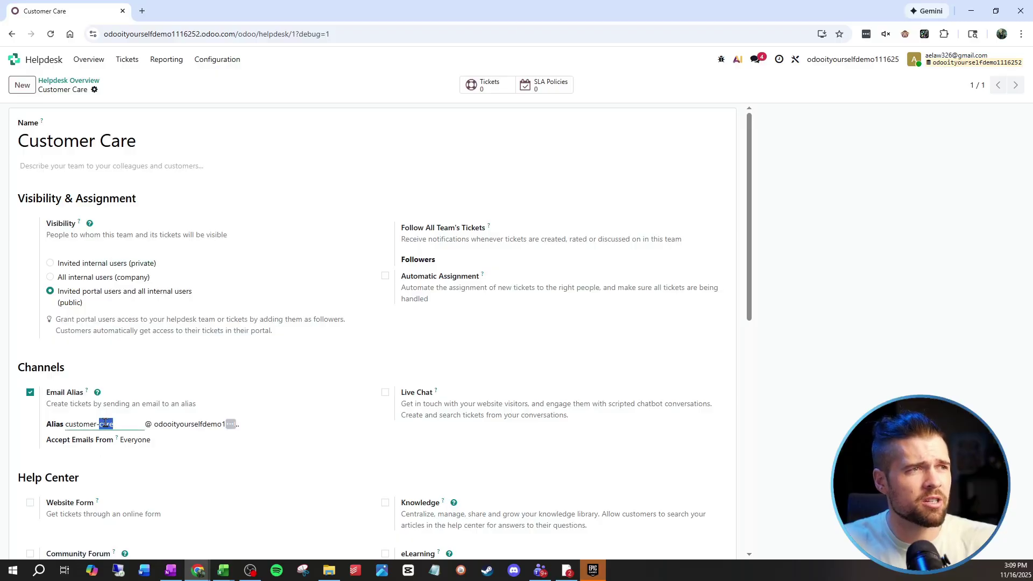
{"action": "triple_click", "coordinate": [105, 424]}
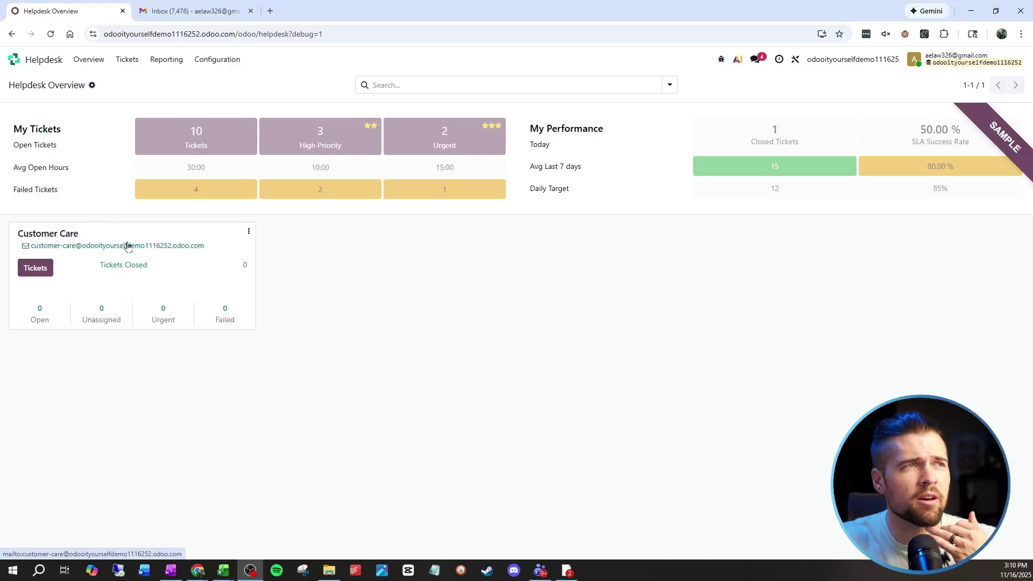
Copy the Customer Care team's email address from the Helpdesk overview and set it as the recipient of the new Gmail message.
{"action": "right_click", "coordinate": [127, 246]}
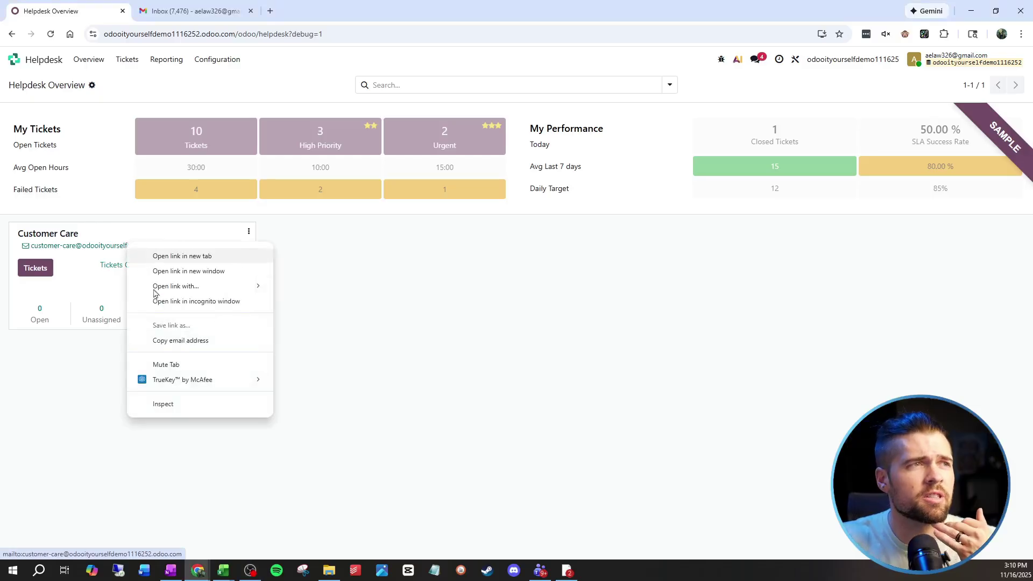
{"action": "left_click", "coordinate": [181, 340]}
{"action": "left_click", "coordinate": [188, 10]}
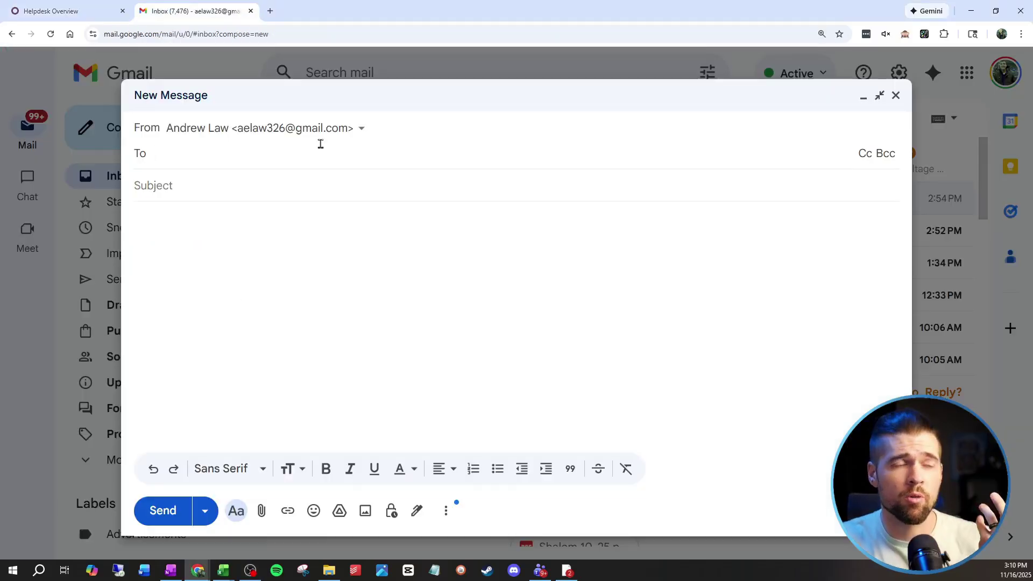
{"action": "key", "text": "ctrl+v"}
Send the message with subject "Please help me!", body "I really need some help with the product that you sent me." and a delivery slip PDF attached.
{"action": "left_click", "coordinate": [299, 202]}
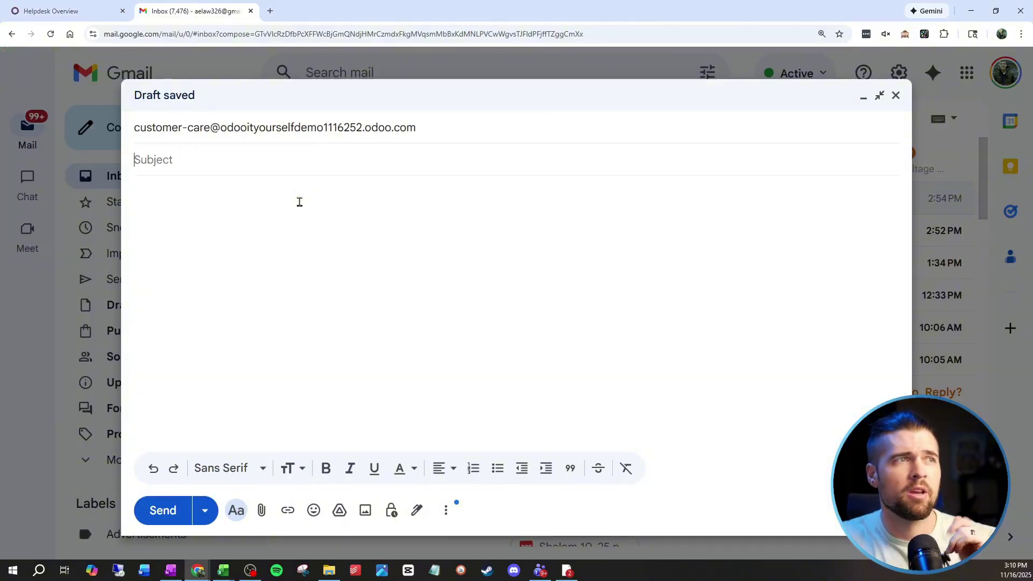
{"action": "type", "text": "Please help me!"}
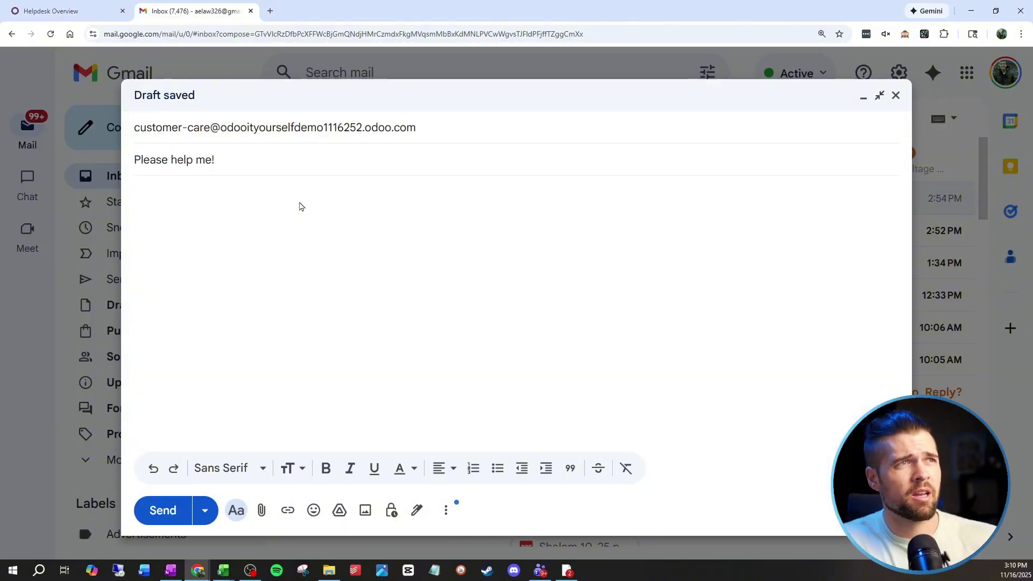
{"action": "left_click", "coordinate": [300, 203]}
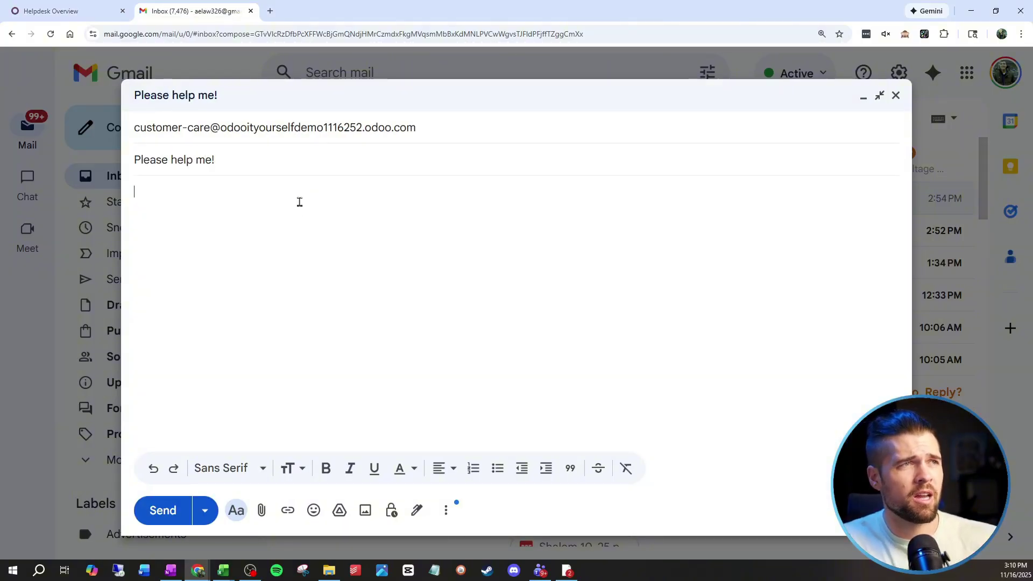
{"action": "type", "text": "I really need so"}
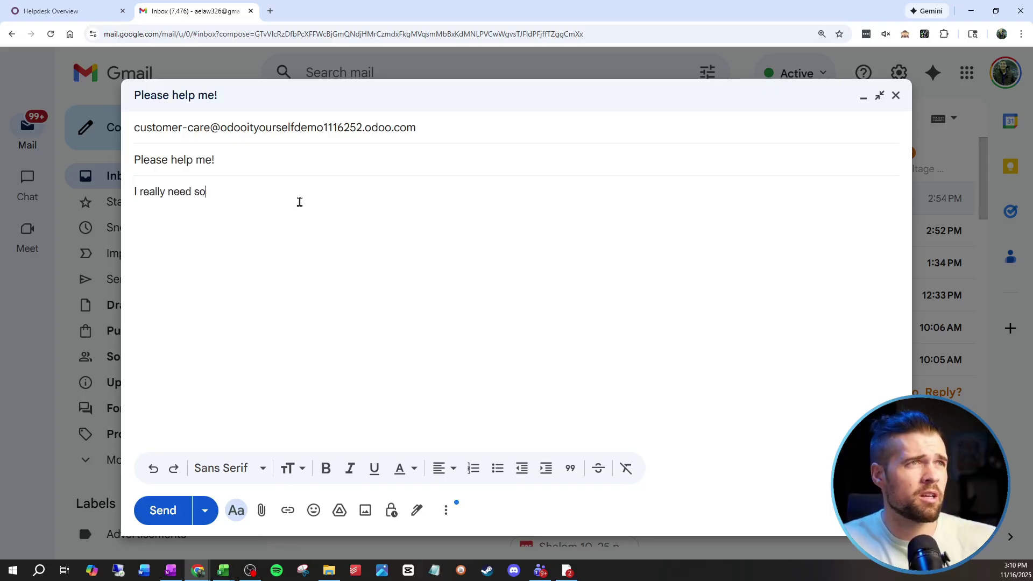
{"action": "type", "text": "me help with the prod"}
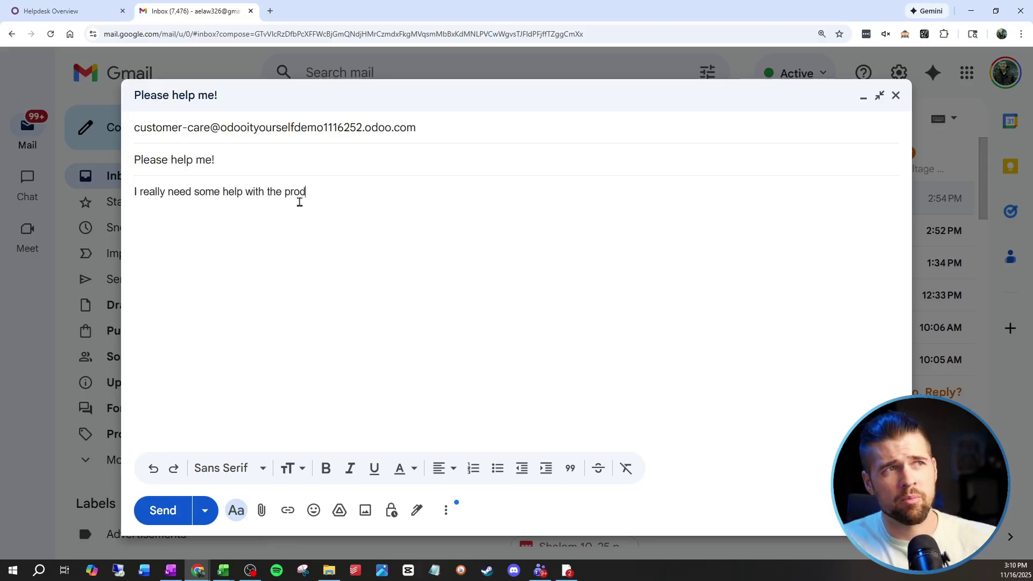
{"action": "type", "text": "uct that you sen"}
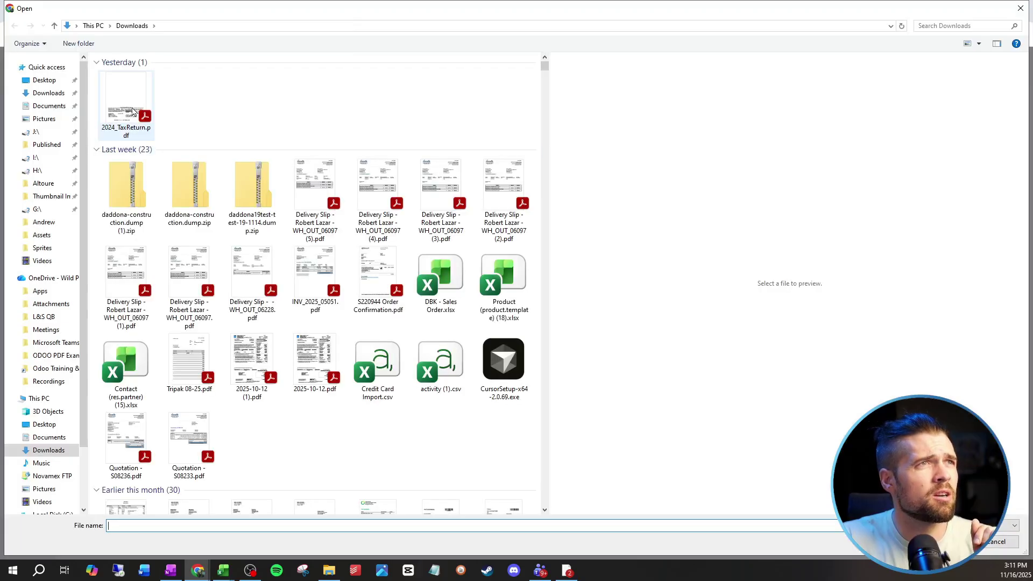
{"action": "double_click", "coordinate": [328, 216]}
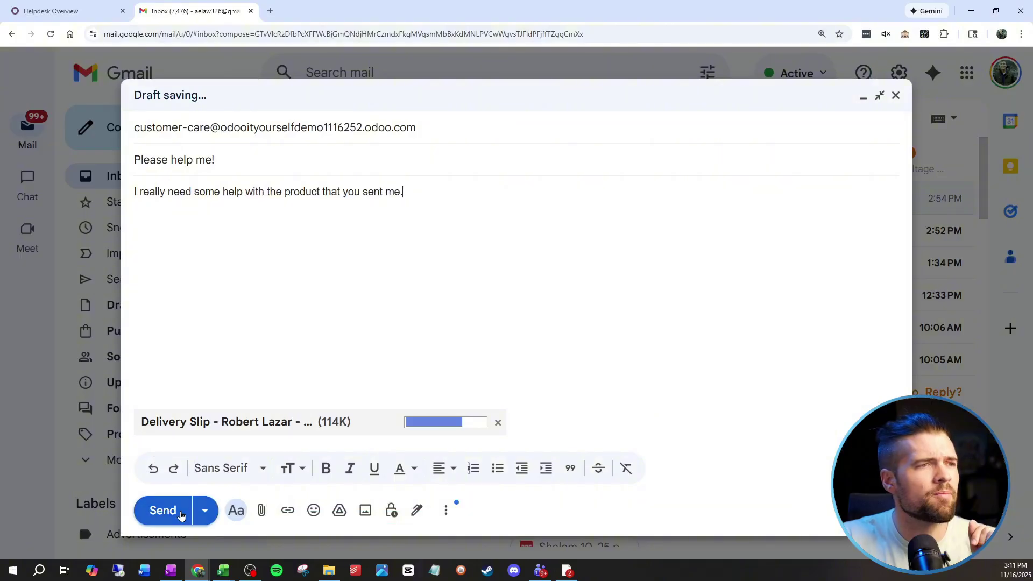
{"action": "left_click", "coordinate": [180, 513]}
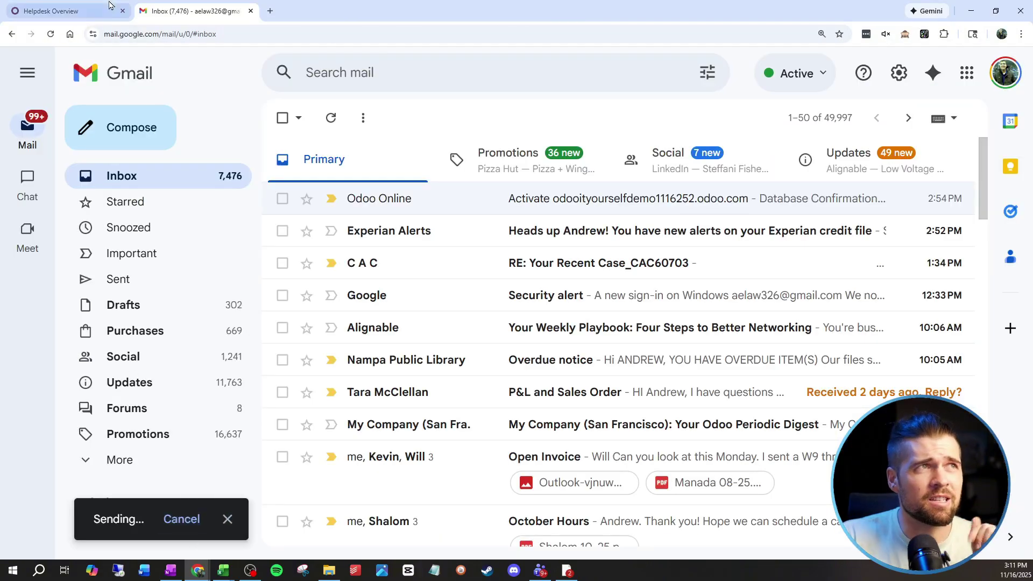
Switch back to Odoo and open the "Please help me!" ticket among the Customer Care team's tickets.
{"action": "left_click", "coordinate": [94, 16]}
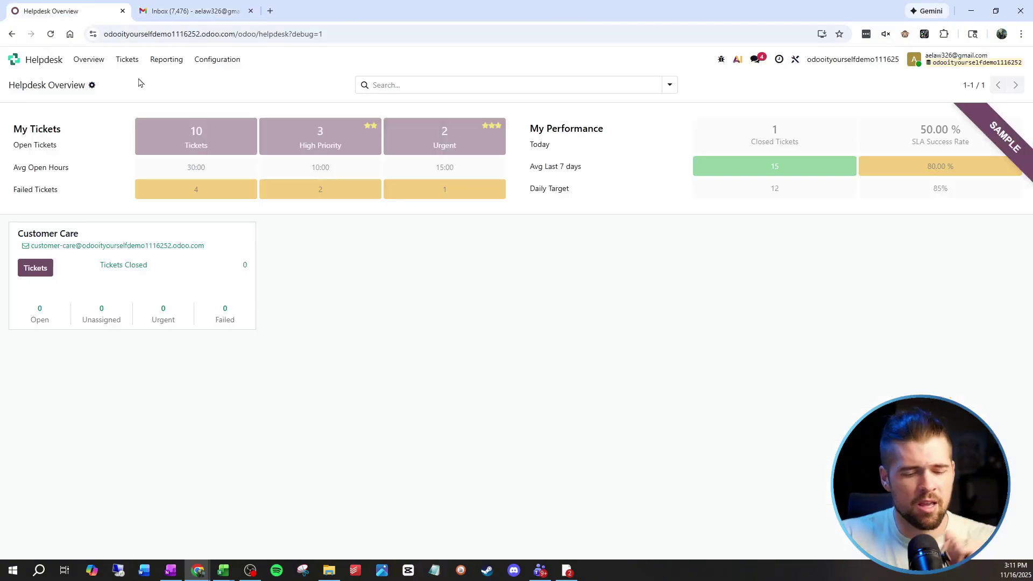
{"action": "left_click", "coordinate": [246, 284]}
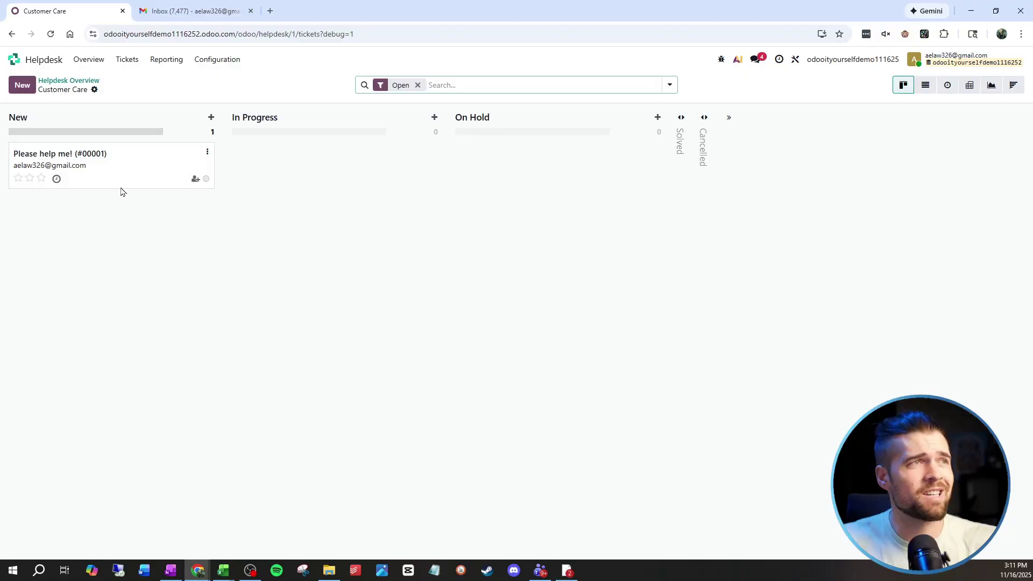
{"action": "left_click", "coordinate": [158, 169]}
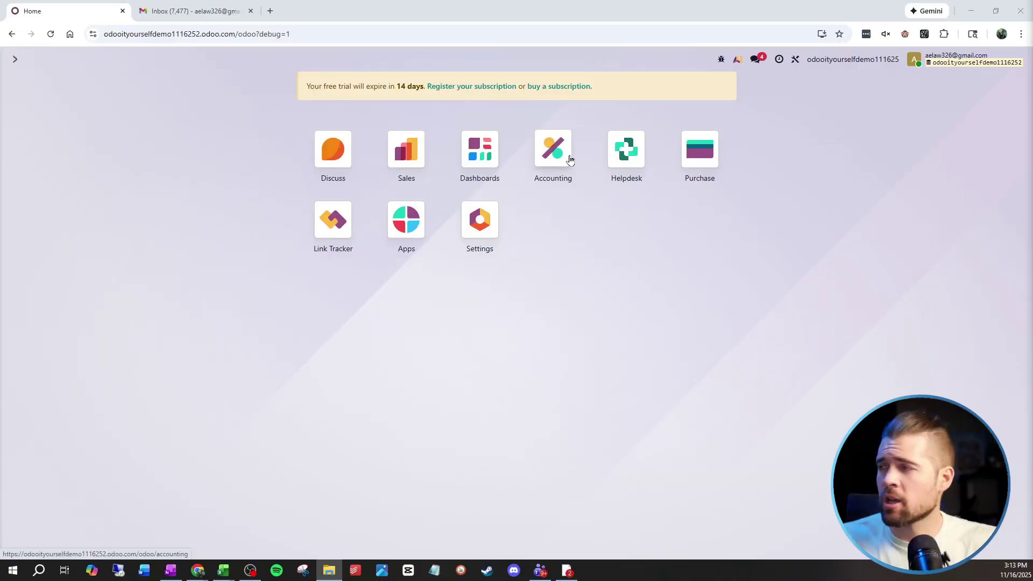
Open the Purchases journal's configuration in Accounting and examine its advanced settings.
{"action": "left_click", "coordinate": [571, 161]}
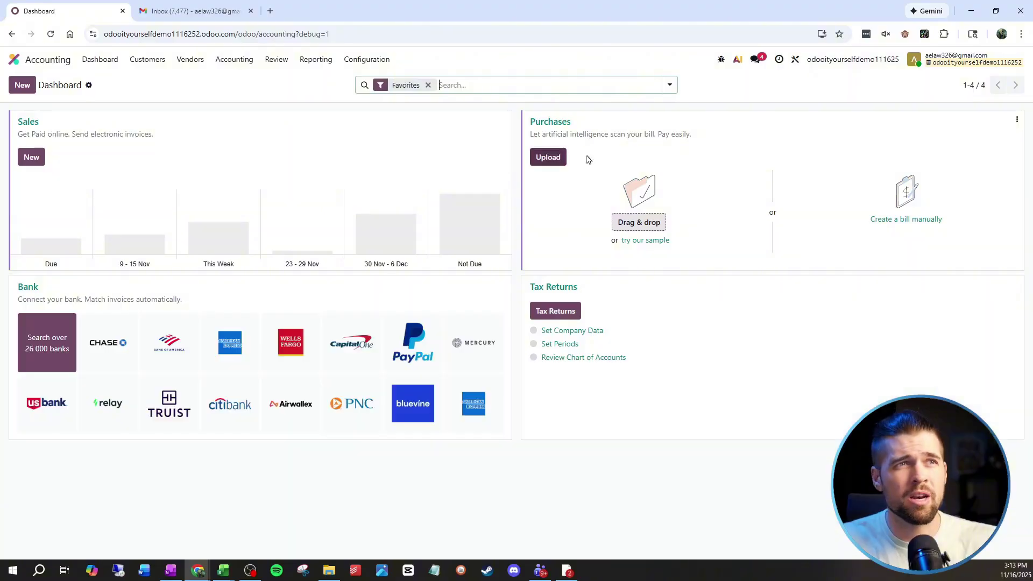
{"action": "left_click", "coordinate": [1016, 120]}
{"action": "left_click", "coordinate": [989, 283]}
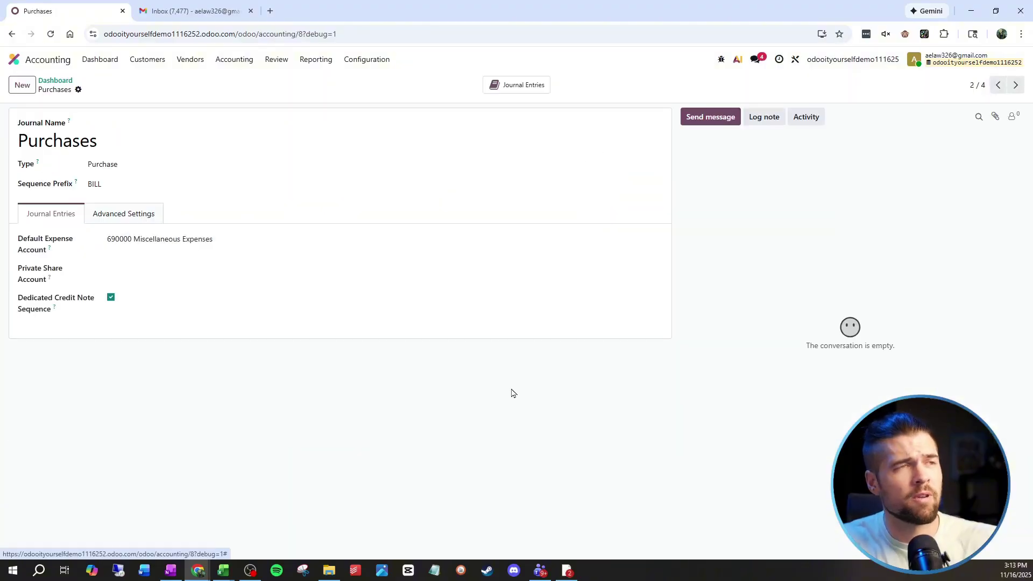
{"action": "left_click", "coordinate": [151, 215]}
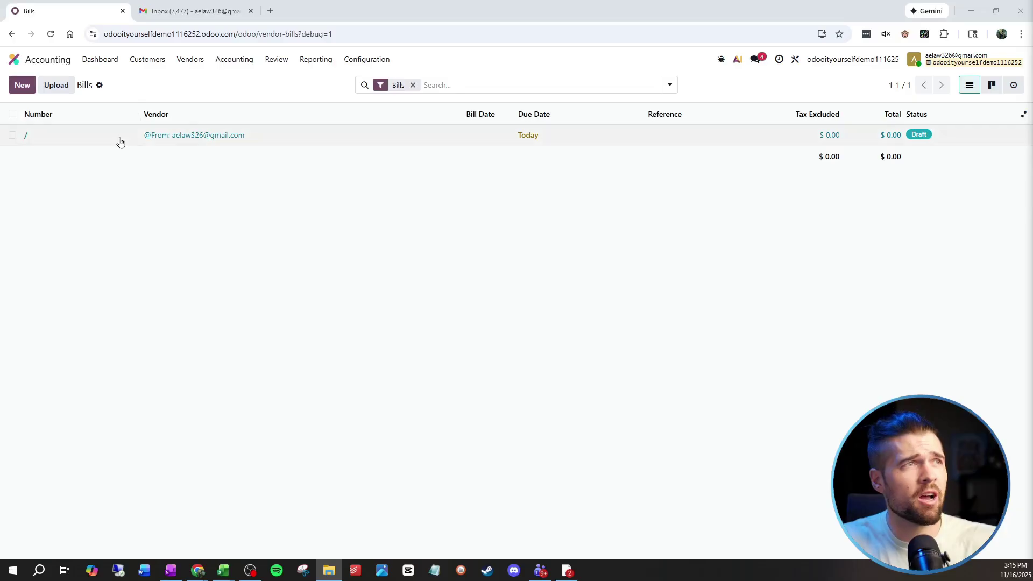
Open the draft vendor bill in the bills list.
{"action": "left_click", "coordinate": [300, 142]}
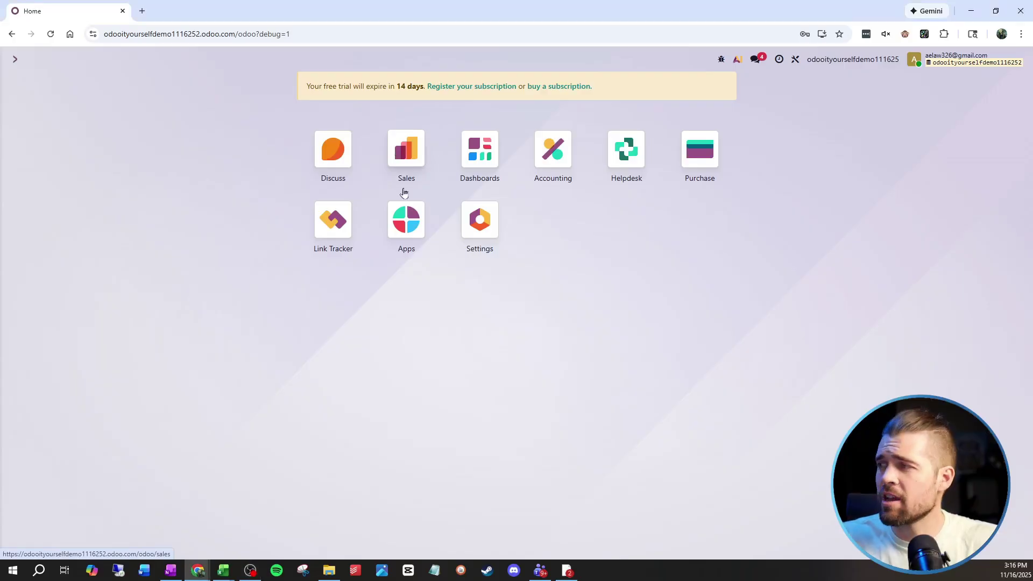
Clear the My Quotations filter in Sales and start a new quotation, creating its customer from the entered customer name.
{"action": "left_click", "coordinate": [403, 186]}
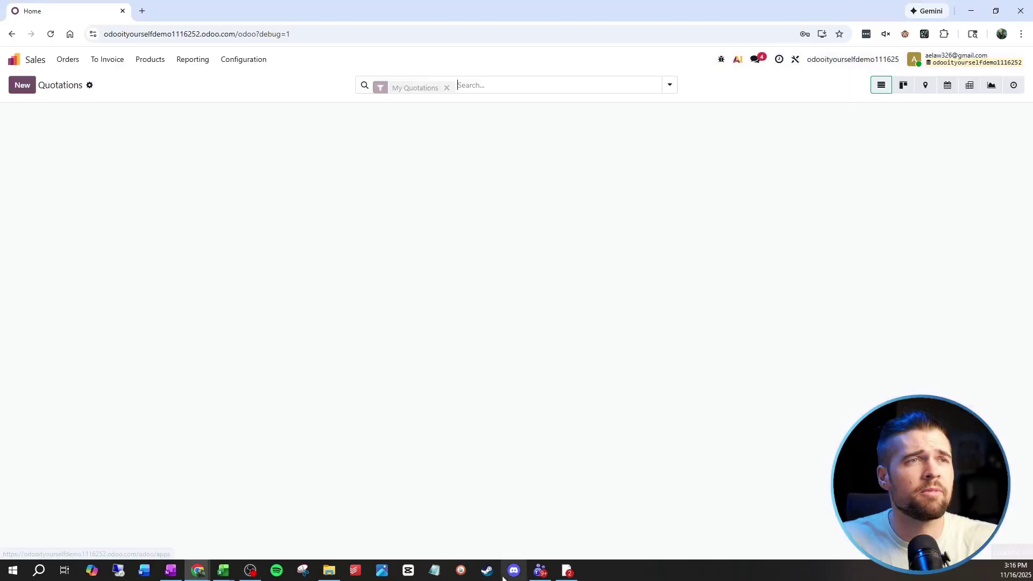
{"action": "left_click", "coordinate": [446, 85]}
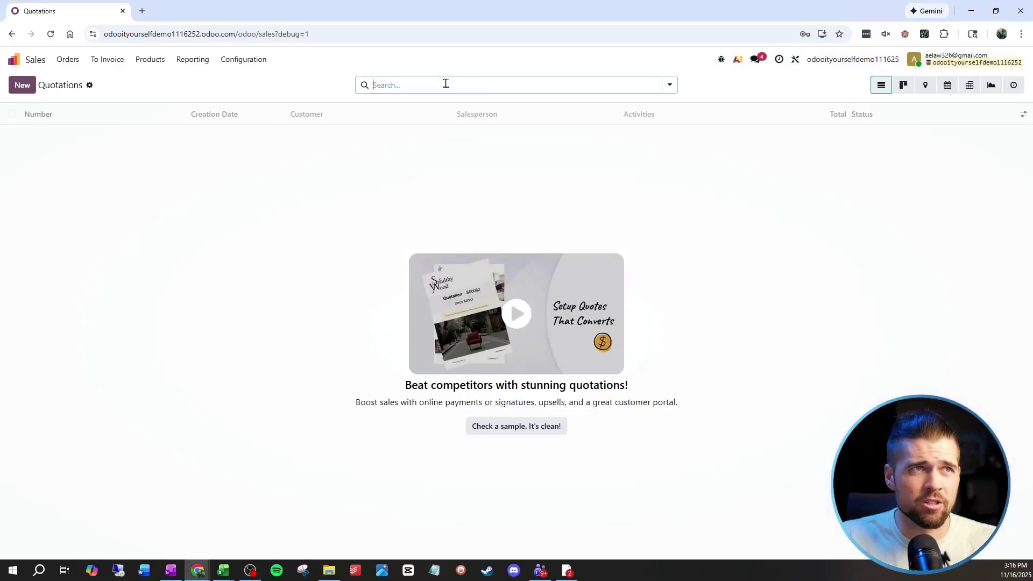
{"action": "left_click", "coordinate": [13, 89]}
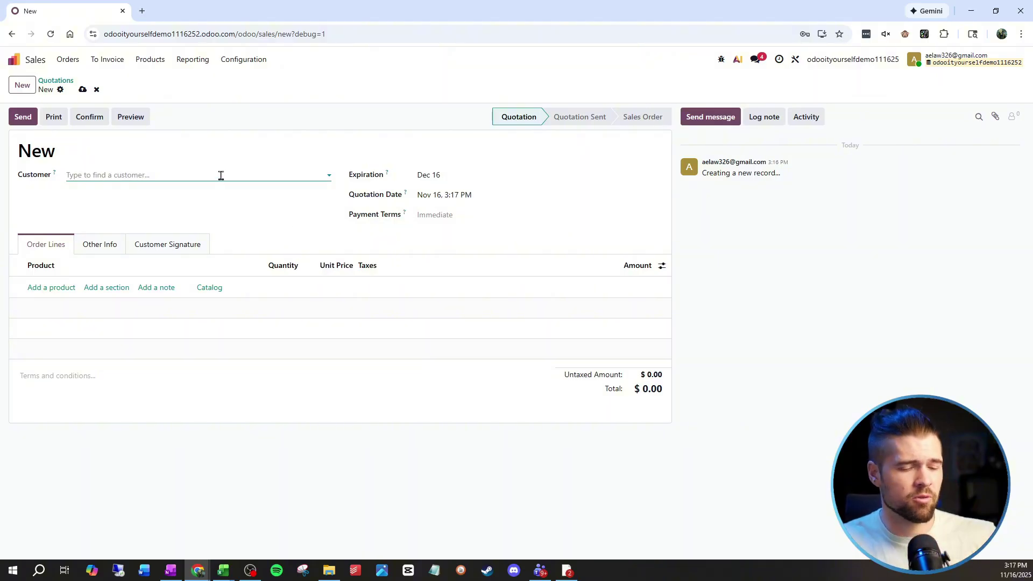
{"action": "type", "text": "Andrew Test"}
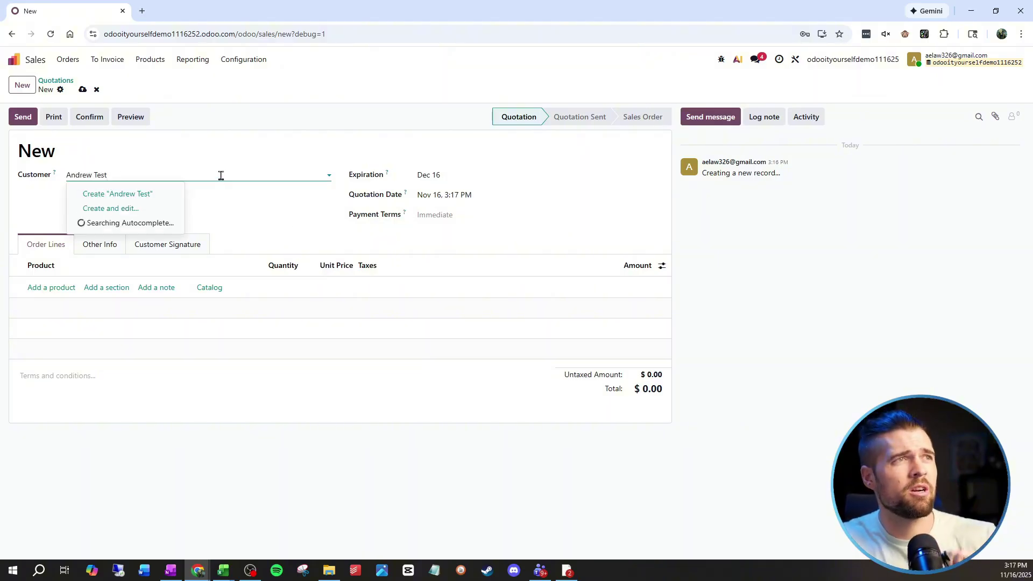
{"action": "left_click", "coordinate": [158, 196]}
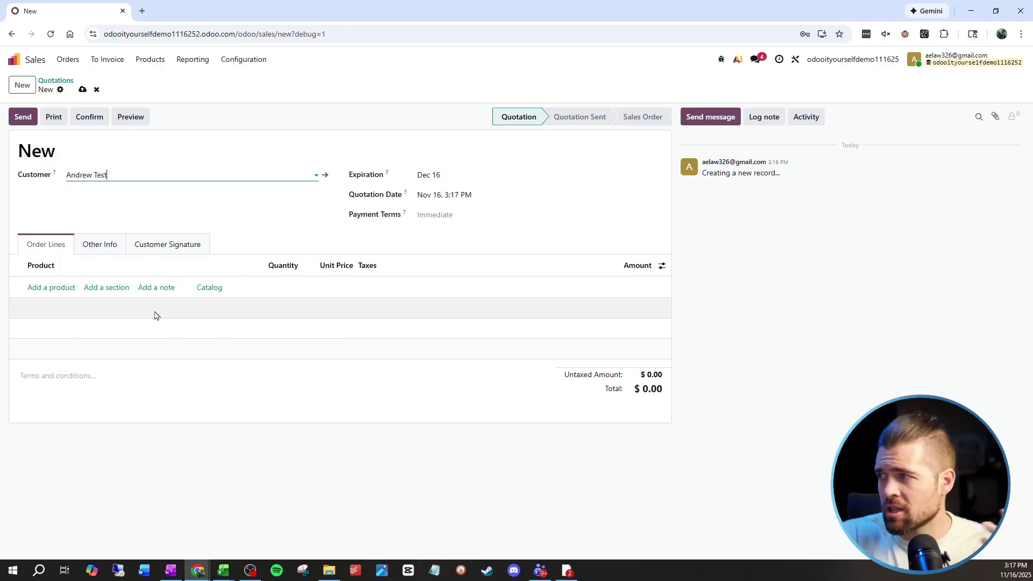
Try out the quotation's online payment and online signature options, and return both to their original settings.
{"action": "left_click", "coordinate": [103, 251]}
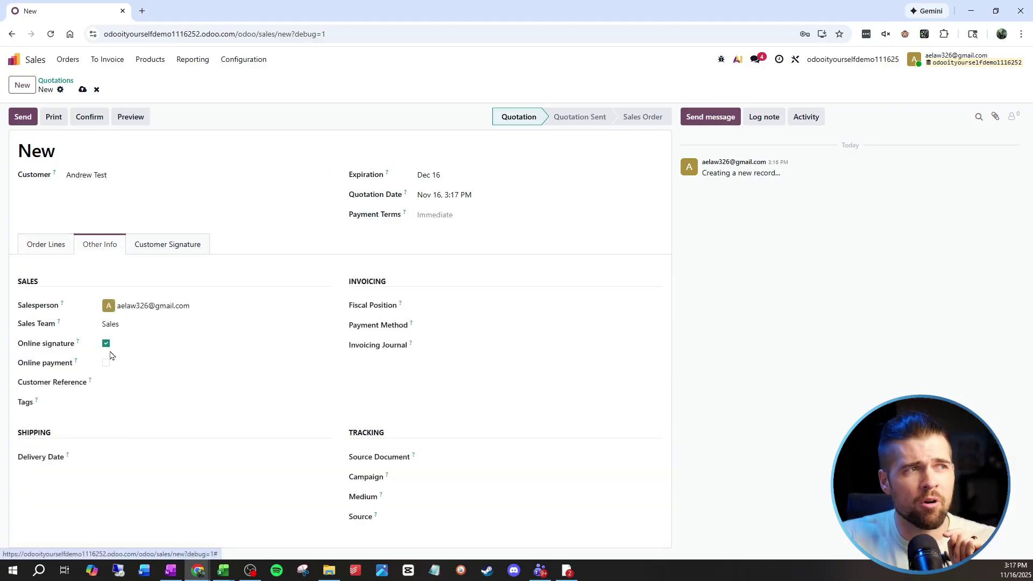
{"action": "mouse_move", "coordinate": [79, 349]}
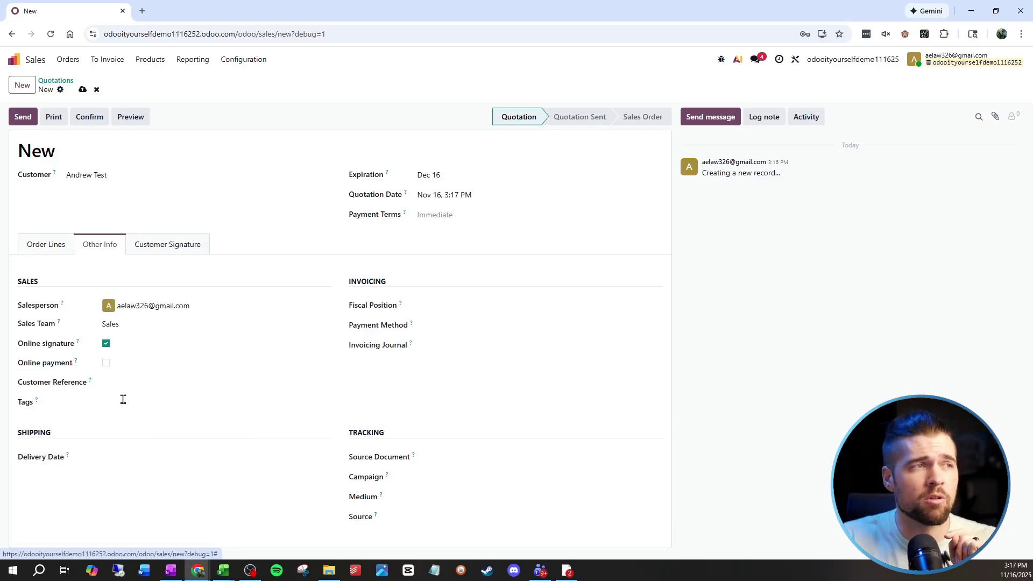
{"action": "left_click", "coordinate": [105, 363]}
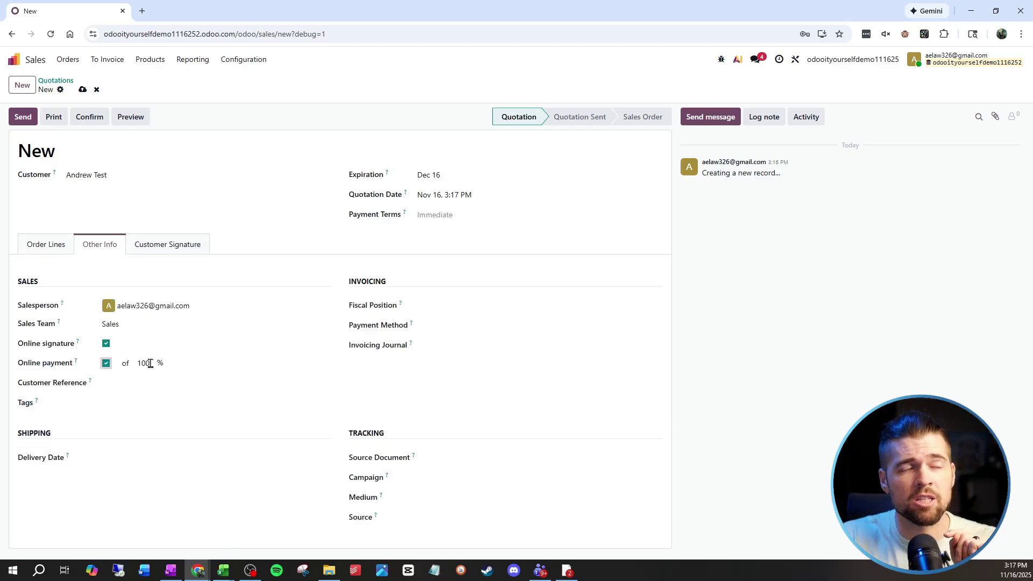
{"action": "double_click", "coordinate": [150, 363]}
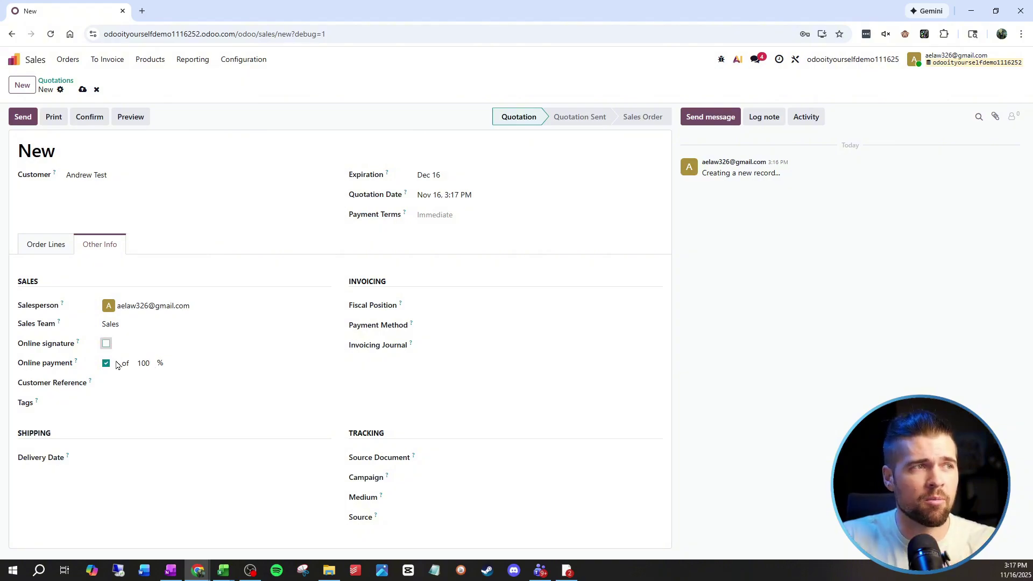
{"action": "left_click", "coordinate": [106, 364]}
{"action": "left_click", "coordinate": [106, 343]}
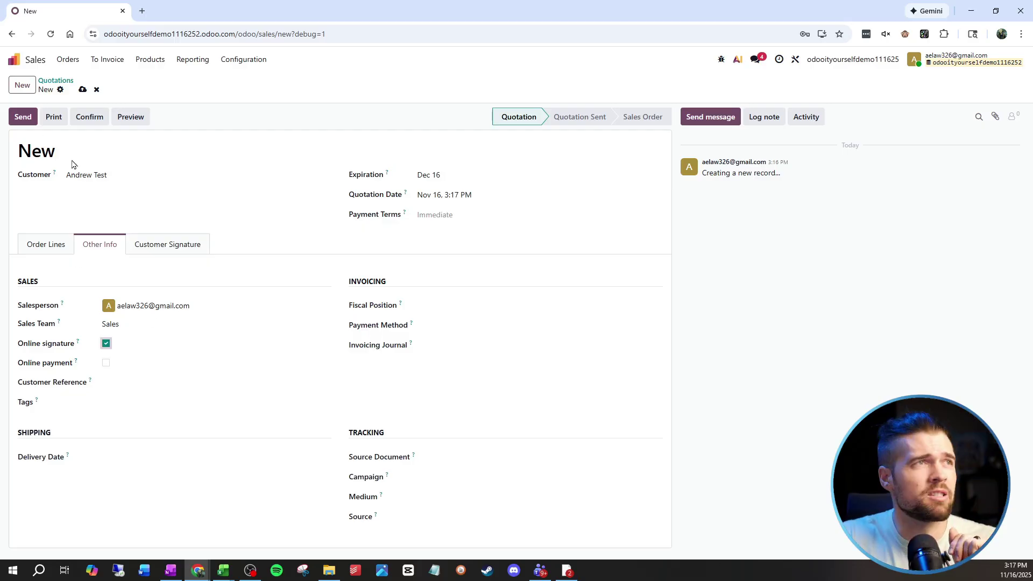
Create and save a new product named "Cheese Burger" for the quotation's first order line.
{"action": "left_click", "coordinate": [53, 244]}
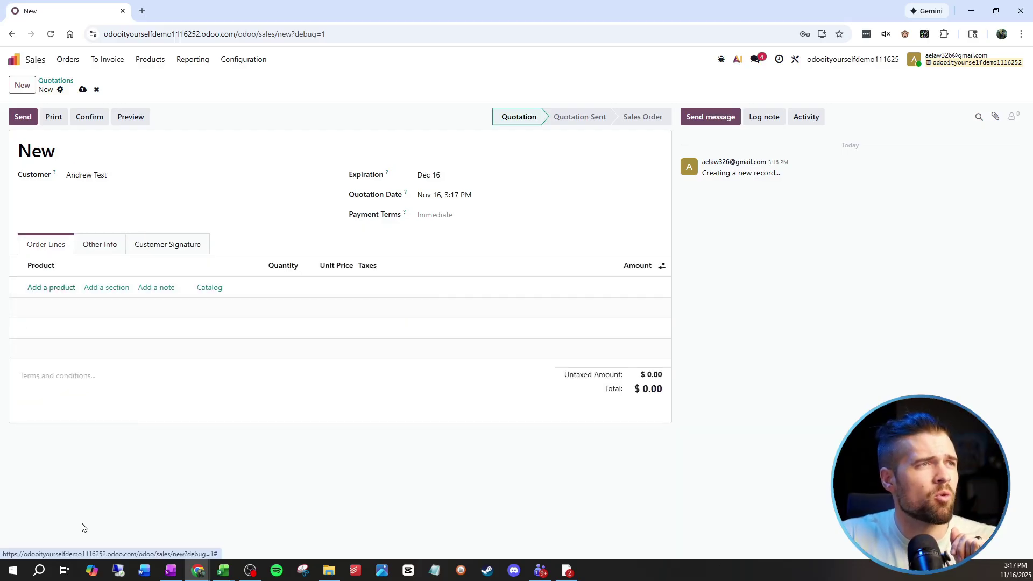
{"action": "left_click", "coordinate": [69, 288]}
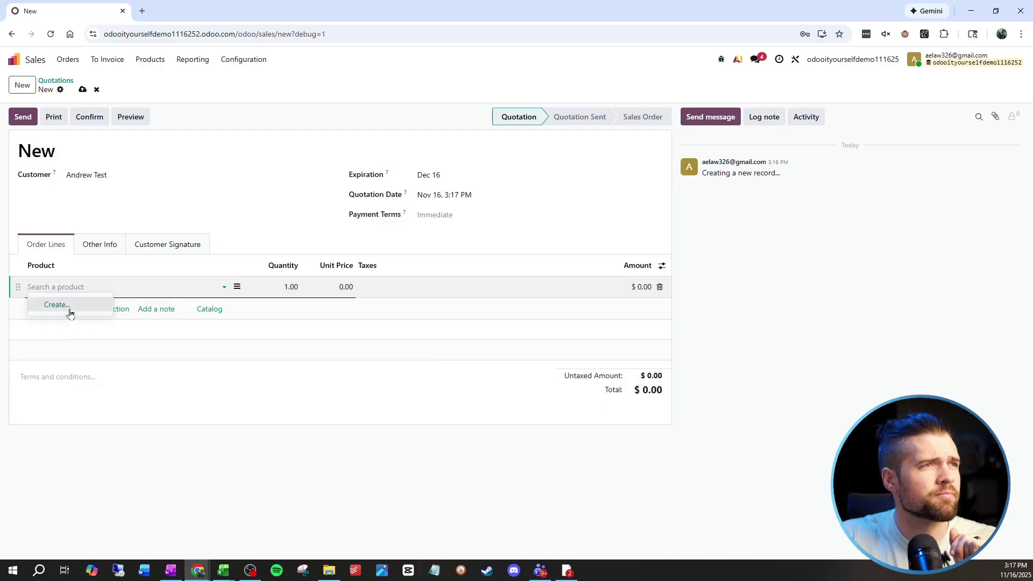
{"action": "left_click", "coordinate": [60, 305]}
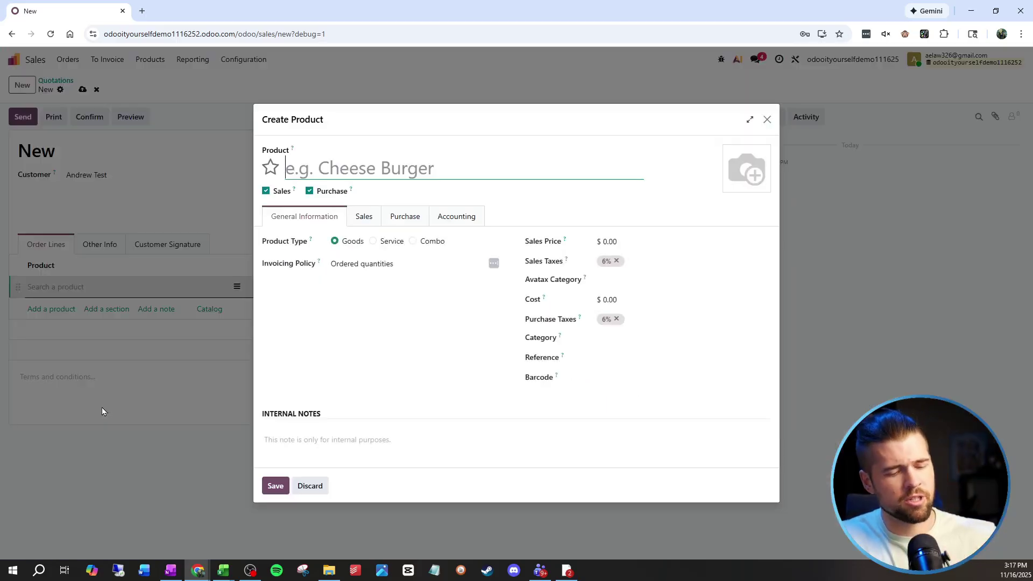
{"action": "type", "text": "Cheese Bu"}
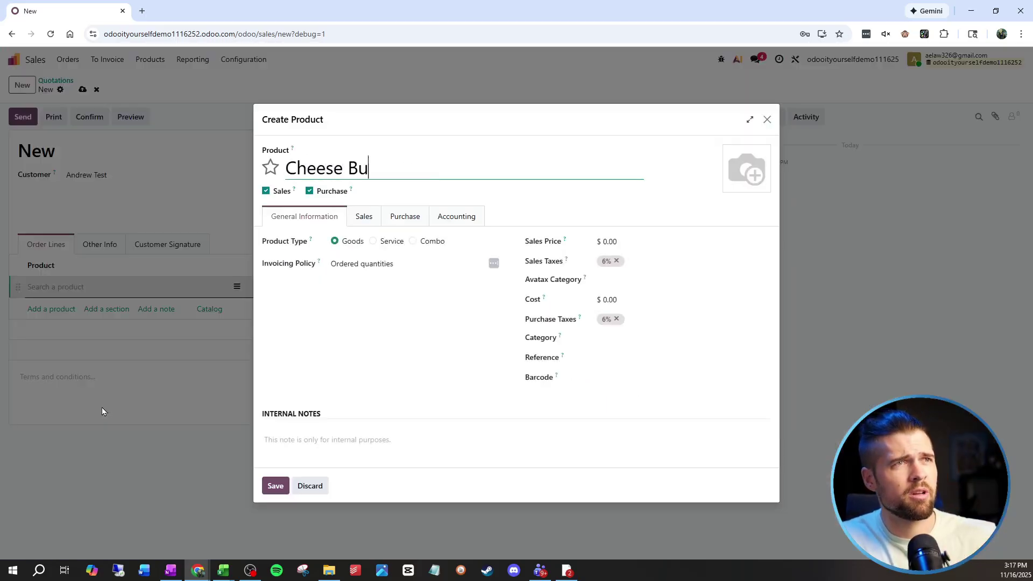
{"action": "type", "text": "rger"}
{"action": "left_click", "coordinate": [276, 485]}
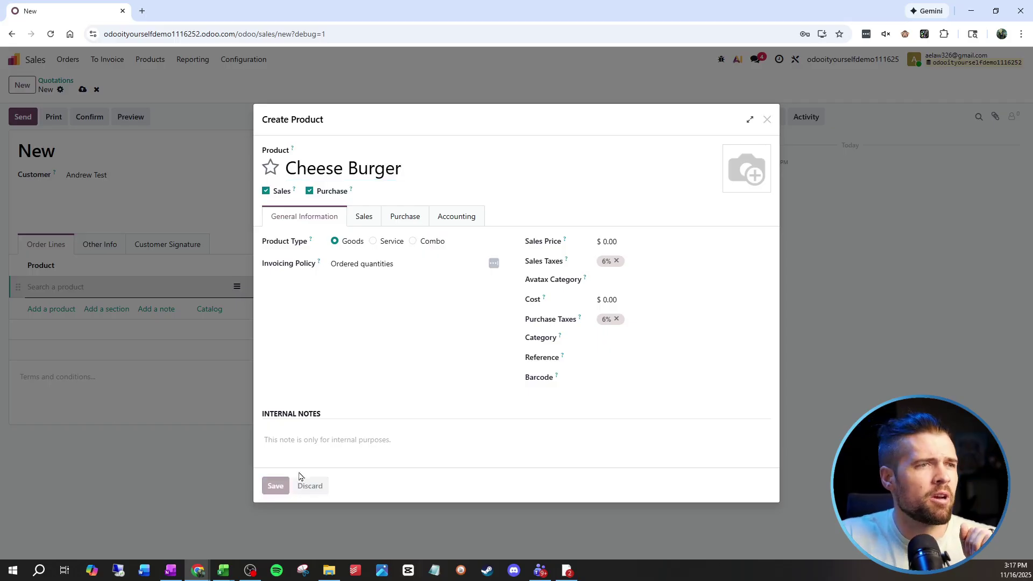
Set the Cheese Burger line's unit price to 30 and save the quotation.
{"action": "left_click", "coordinate": [337, 286]}
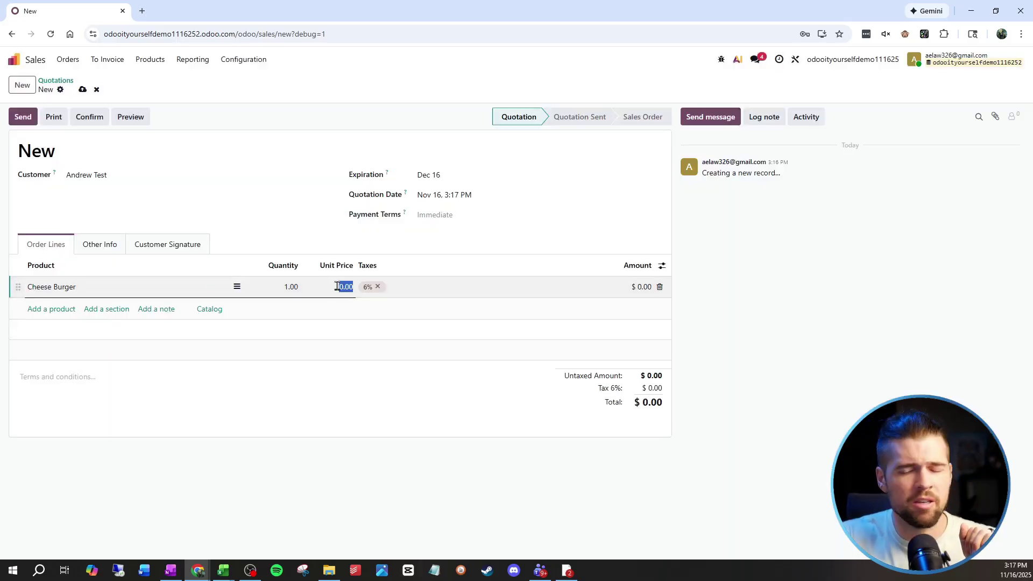
{"action": "type", "text": "30"}
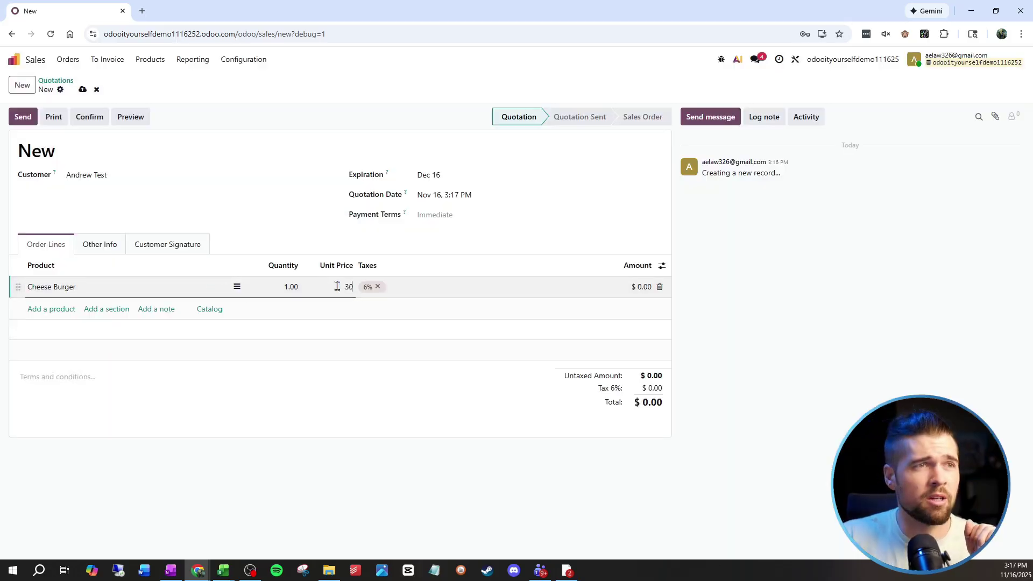
{"action": "left_click", "coordinate": [82, 90]}
Continue sending with the Light document layout, and accept and sign the quotation in its customer portal preview.
{"action": "left_click", "coordinate": [25, 118]}
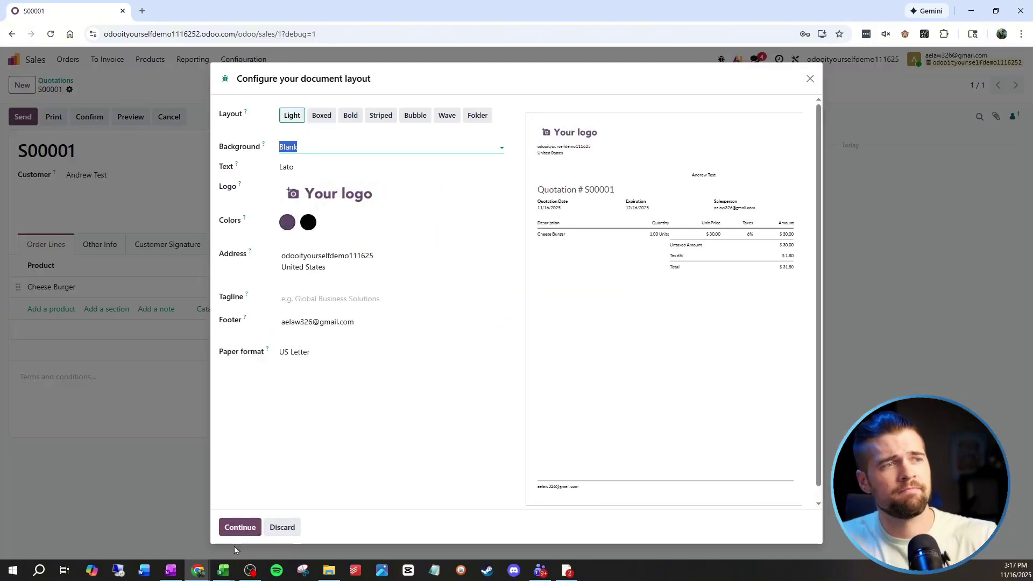
{"action": "left_click", "coordinate": [239, 528]}
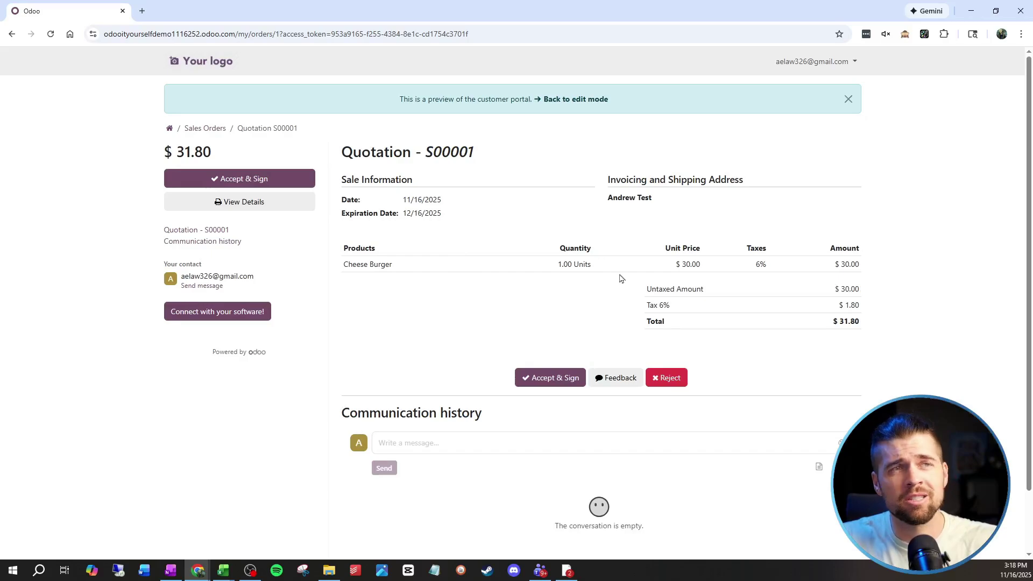
{"action": "left_click", "coordinate": [255, 183]}
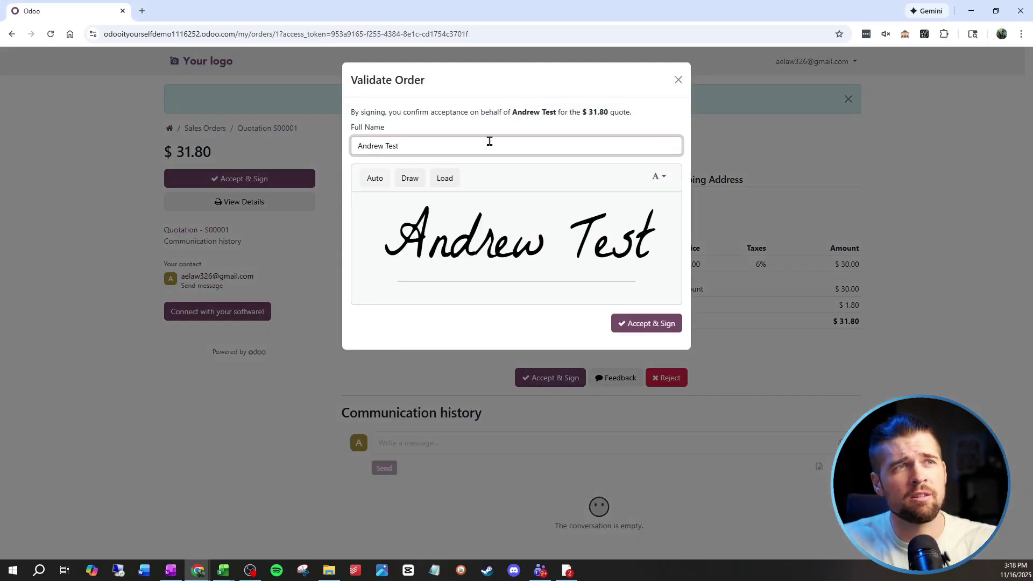
{"action": "left_click", "coordinate": [655, 329]}
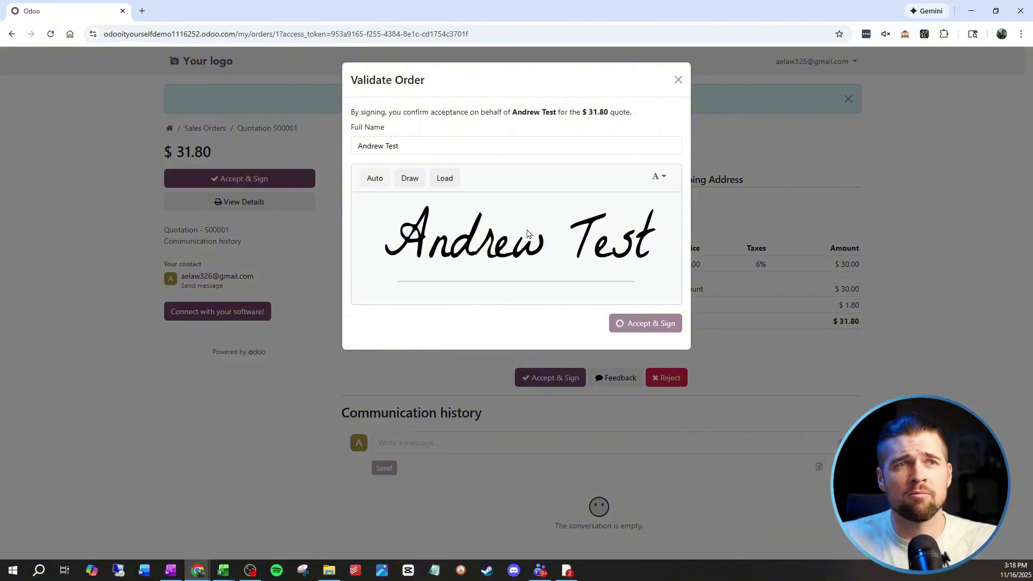
Return to the quotations list and open the signed order S00001.
{"action": "left_click", "coordinate": [10, 33]}
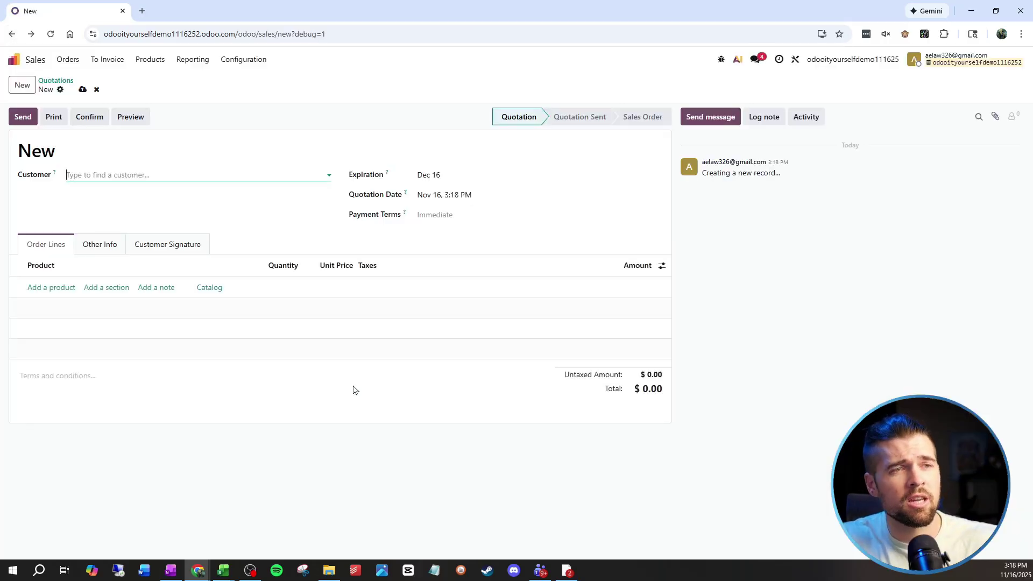
{"action": "left_click", "coordinate": [59, 80]}
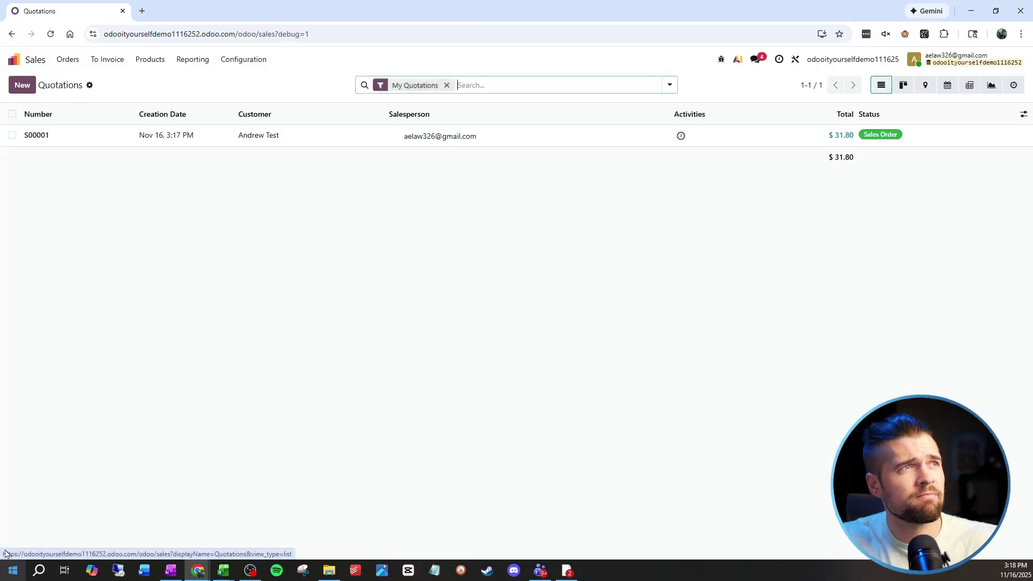
{"action": "left_click", "coordinate": [192, 142]}
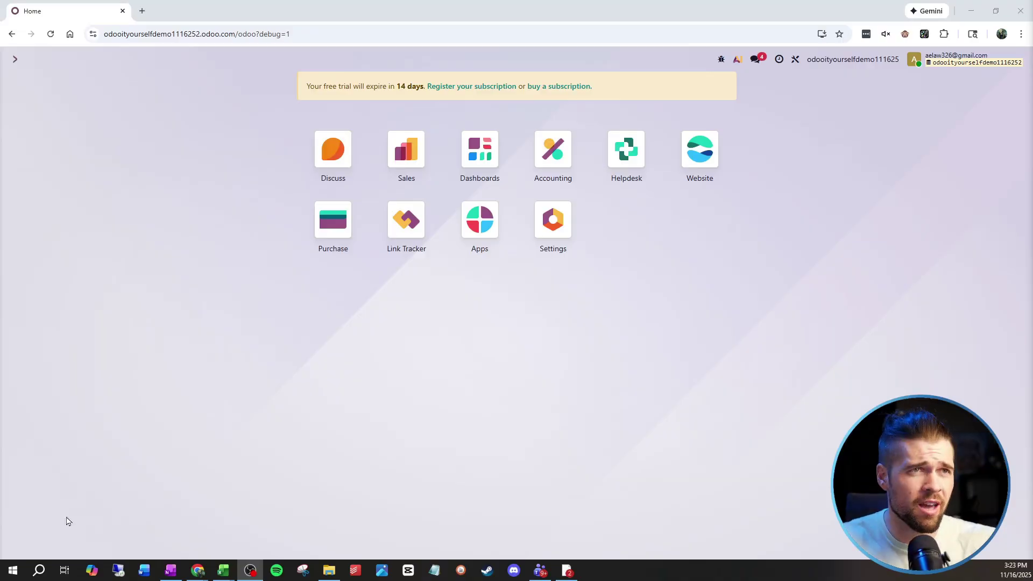
Find the website's Automatic Invoice option by searching the settings for "auto", enable it, and save the settings.
{"action": "left_click", "coordinate": [550, 223]}
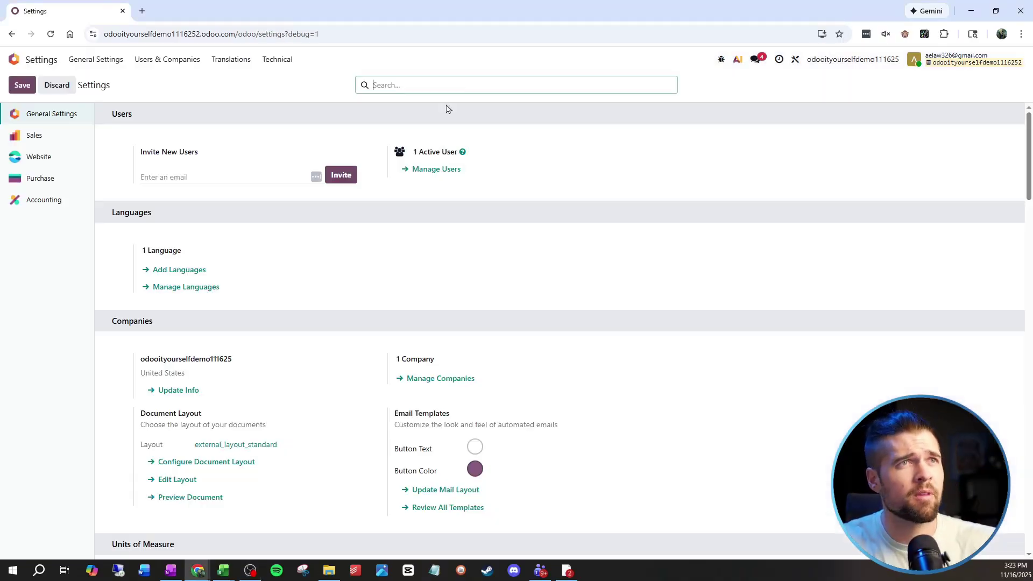
{"action": "type", "text": "auto"}
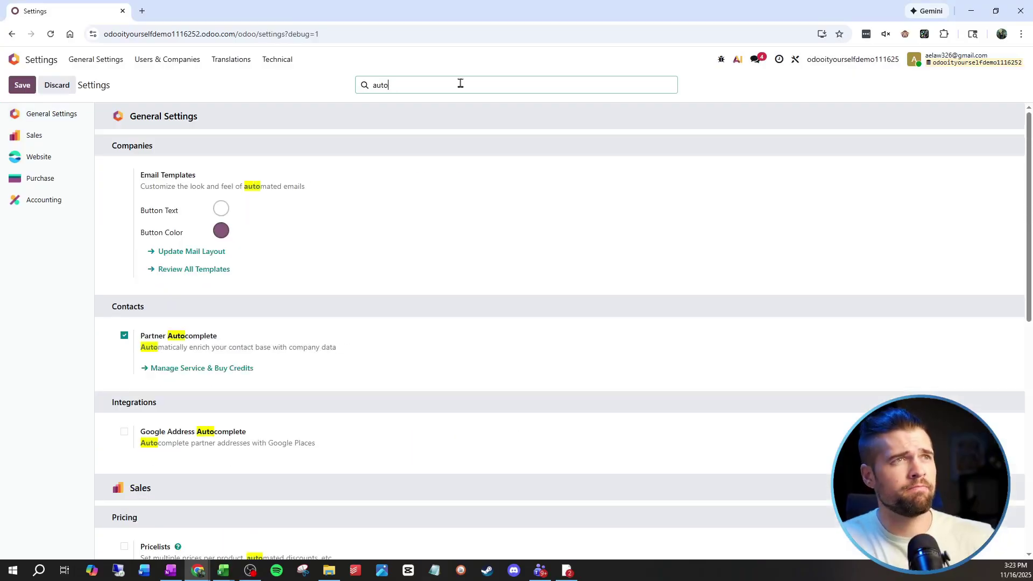
{"action": "scroll", "coordinate": [375, 270], "scroll_direction": "down", "scroll_amount": 6}
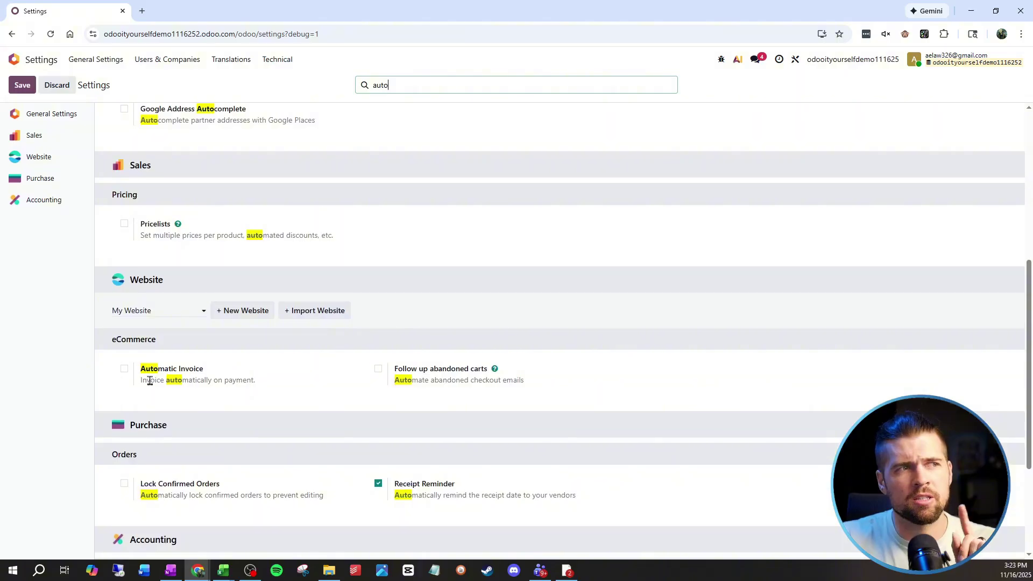
{"action": "left_click", "coordinate": [124, 369]}
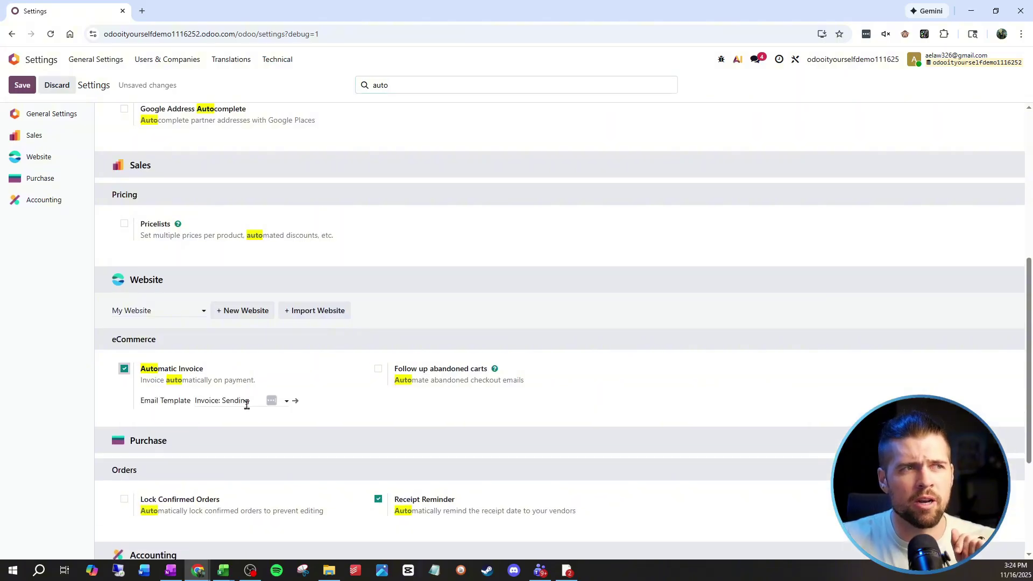
{"action": "left_click", "coordinate": [23, 86]}
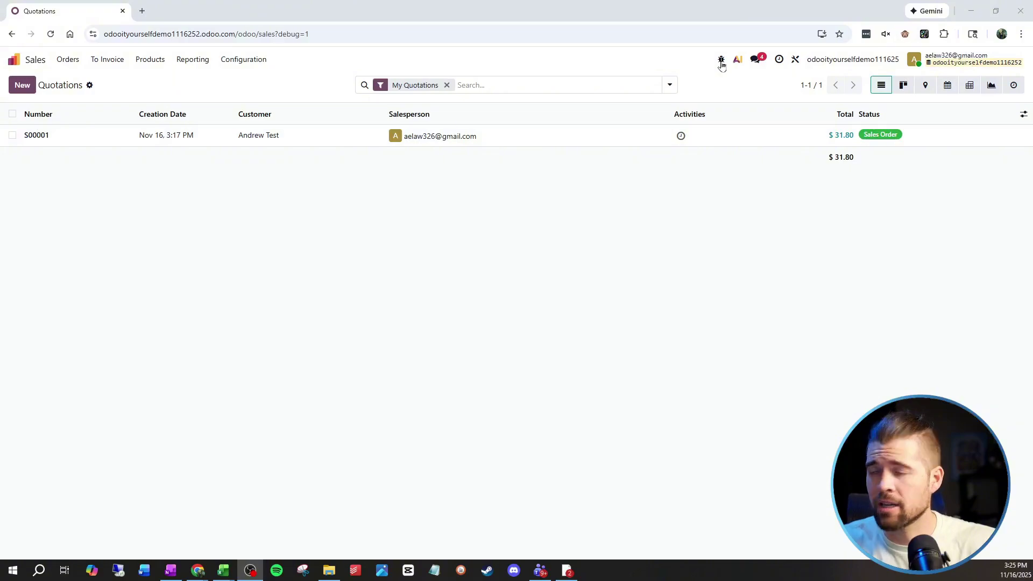
Open the signed sales order S00001, check its signature and payment options, and duplicate it as a new quotation.
{"action": "left_click", "coordinate": [280, 143]}
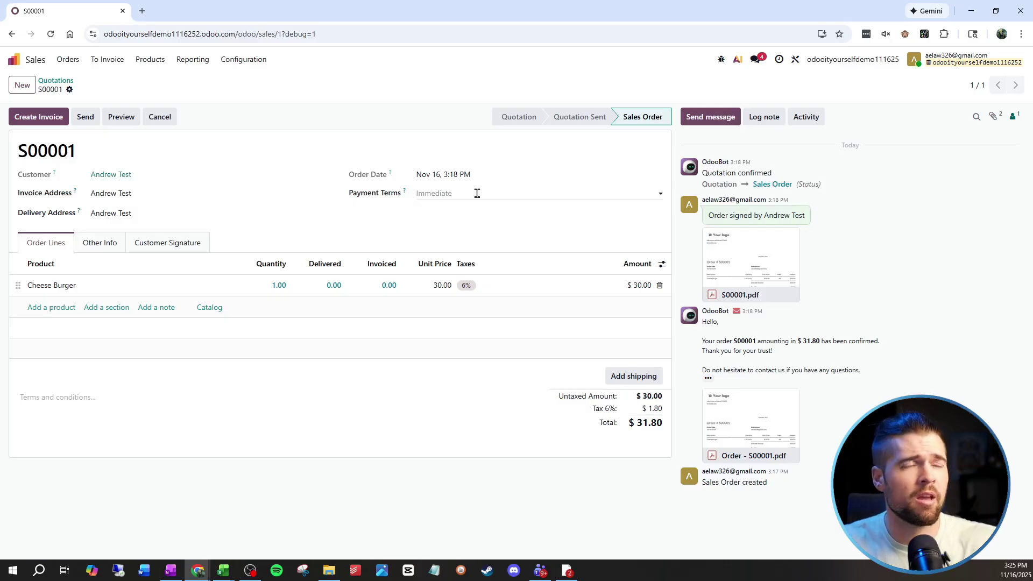
{"action": "left_click", "coordinate": [95, 245]}
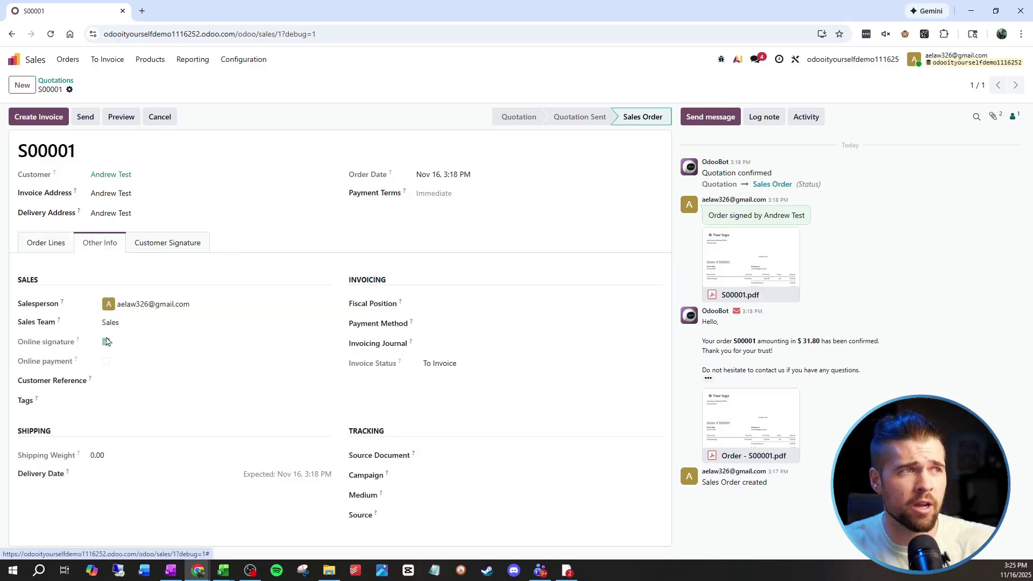
{"action": "left_click", "coordinate": [69, 90]}
{"action": "left_click", "coordinate": [102, 132]}
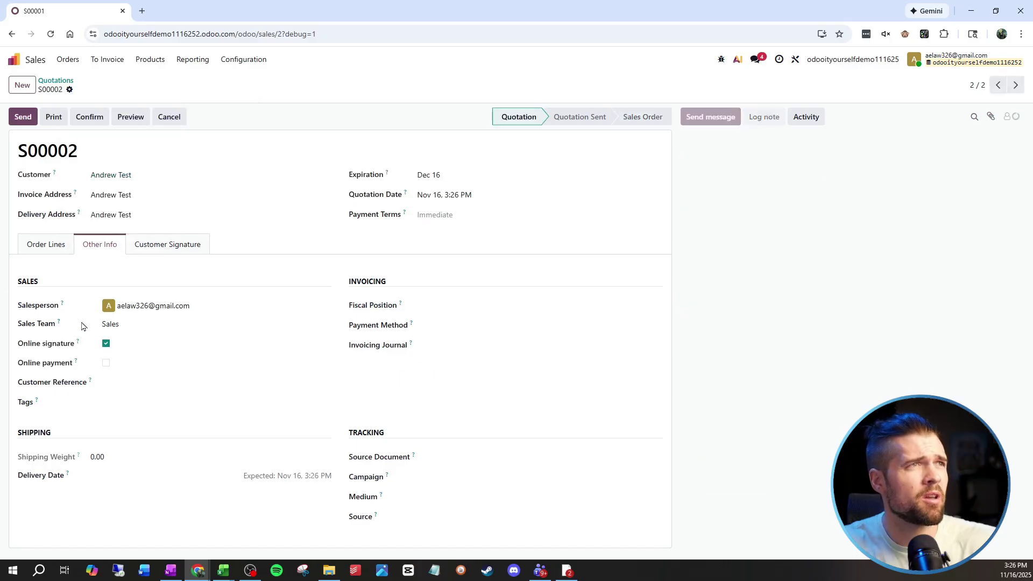
Disable online signature on the duplicated quotation, enable online payment of 50 %, and save.
{"action": "left_click", "coordinate": [106, 344]}
{"action": "left_click", "coordinate": [106, 362]}
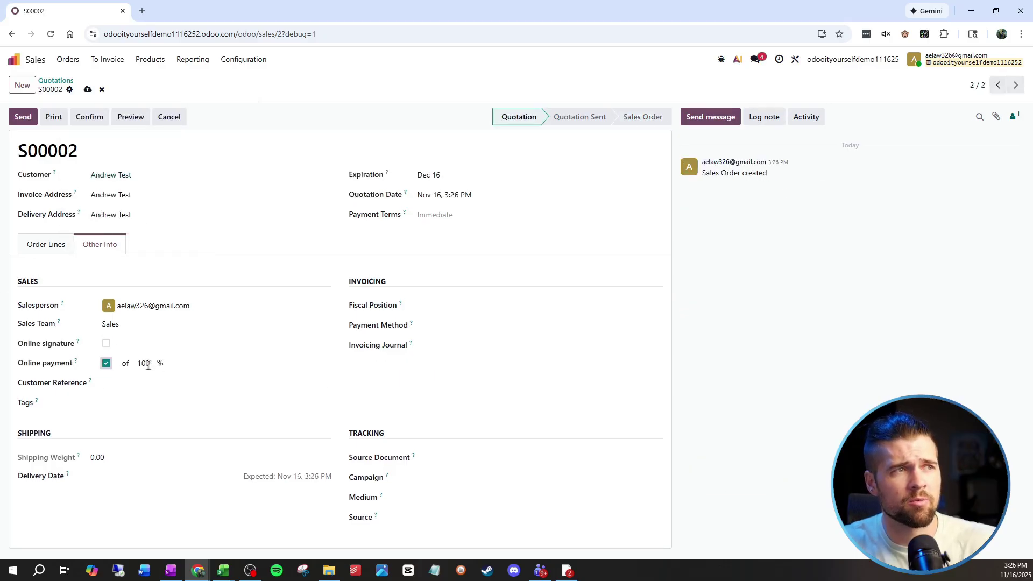
{"action": "double_click", "coordinate": [143, 363]}
{"action": "type", "text": "50"}
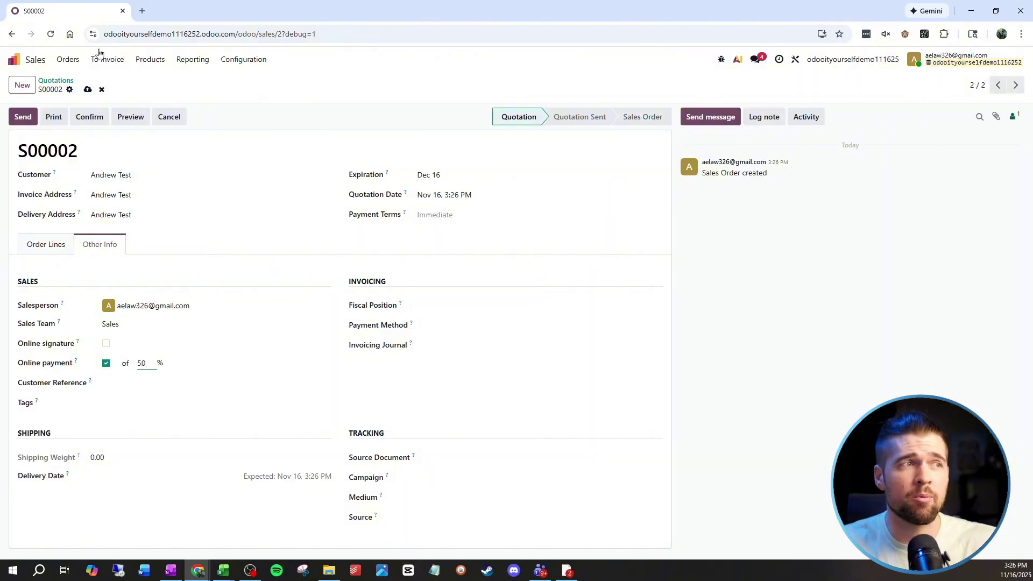
{"action": "left_click", "coordinate": [87, 90]}
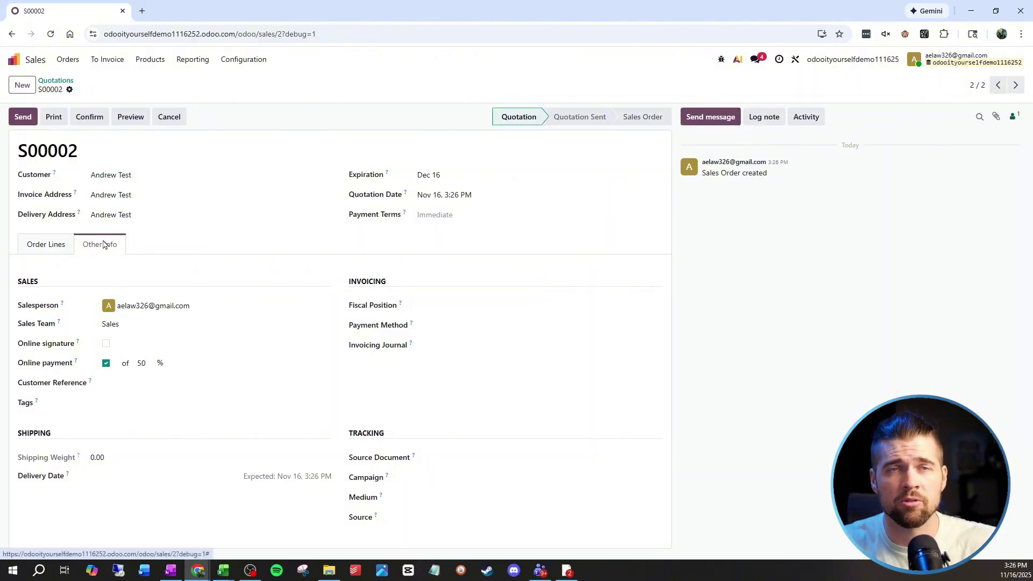
Save "Prepayment percentage = 0.5" as a default value on sales orders for all users.
{"action": "left_click", "coordinate": [721, 59]}
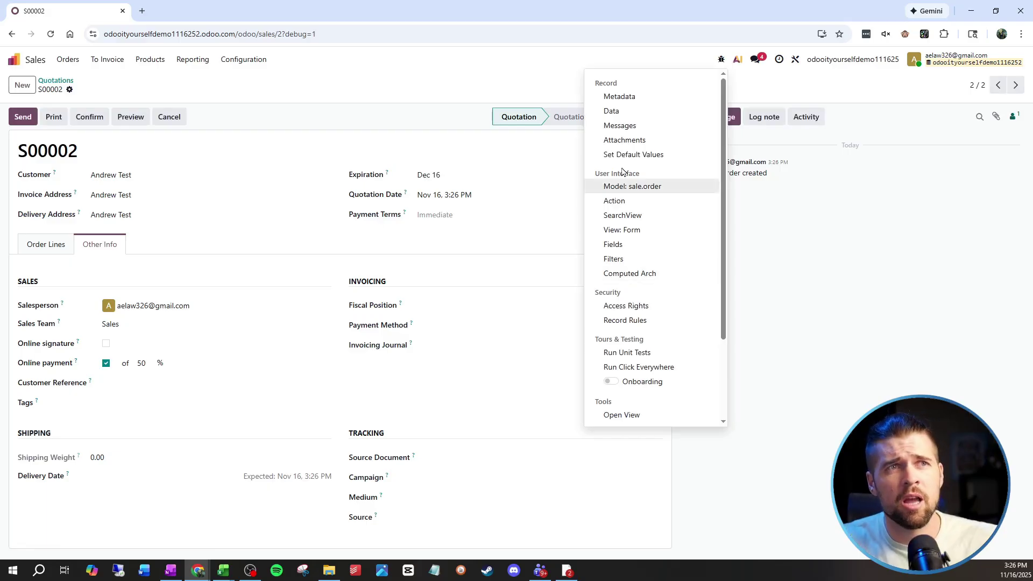
{"action": "left_click", "coordinate": [635, 154]}
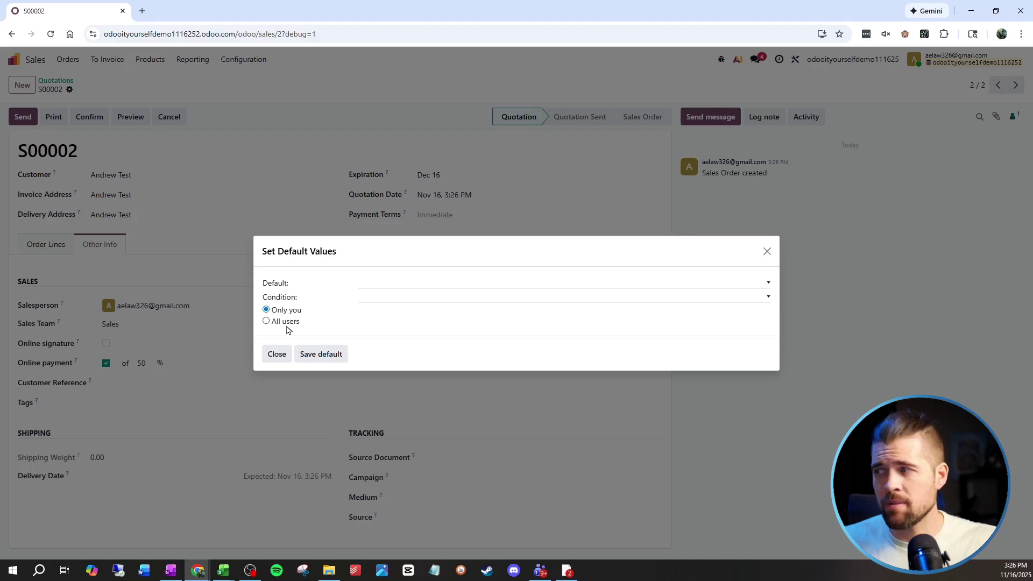
{"action": "left_click", "coordinate": [415, 289]}
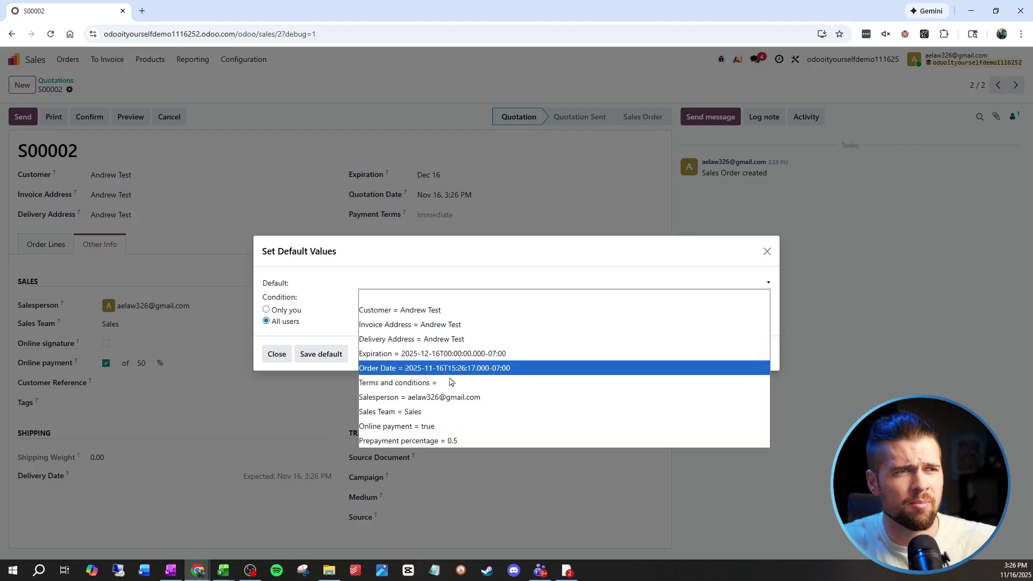
{"action": "left_click", "coordinate": [449, 440]}
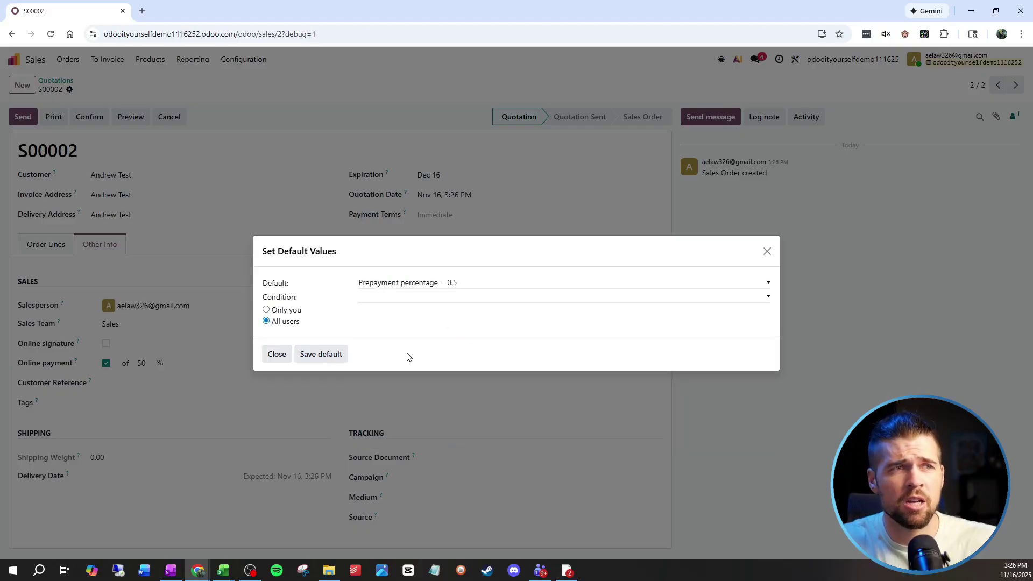
{"action": "left_click", "coordinate": [318, 355]}
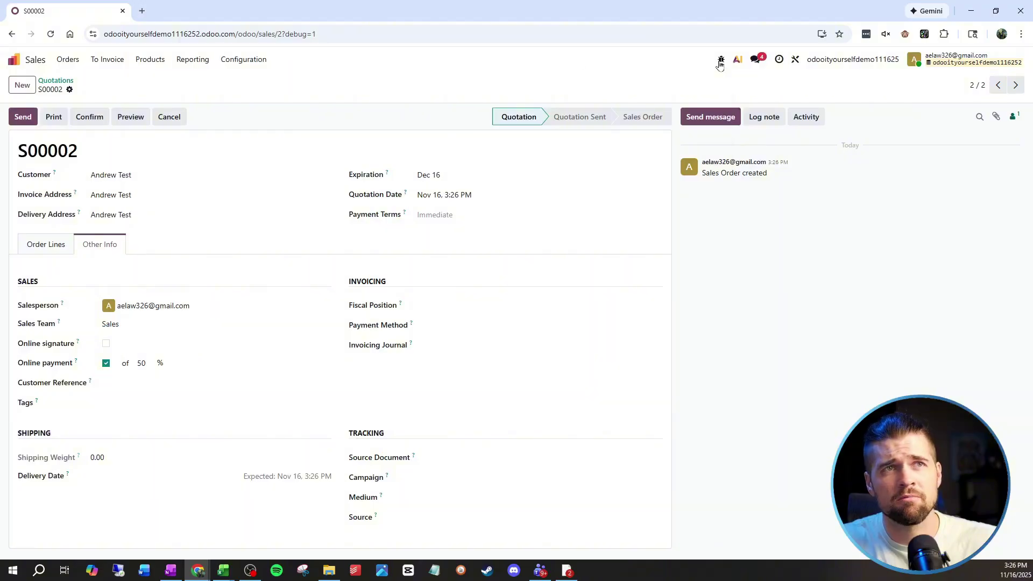
Save "Online payment = true" as a default value on sales orders for all users.
{"action": "left_click", "coordinate": [720, 59]}
{"action": "left_click", "coordinate": [637, 155]}
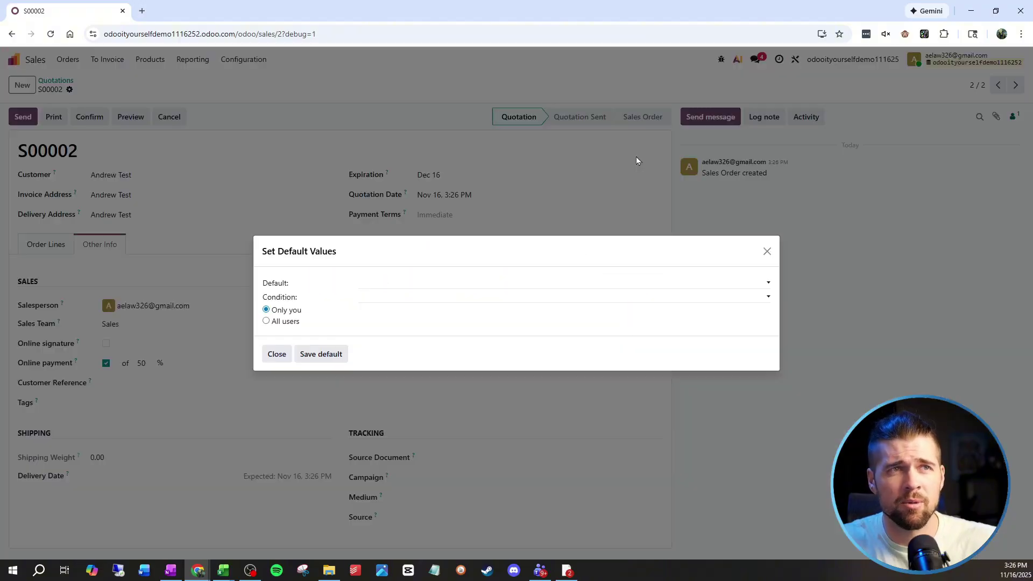
{"action": "left_click", "coordinate": [292, 322]}
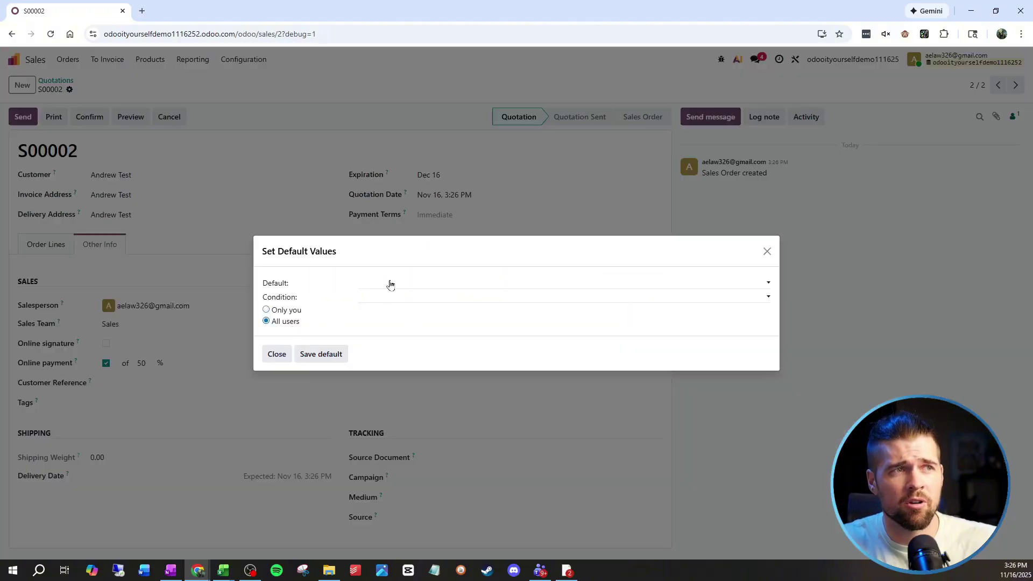
{"action": "left_click", "coordinate": [392, 284]}
{"action": "left_click", "coordinate": [470, 427]}
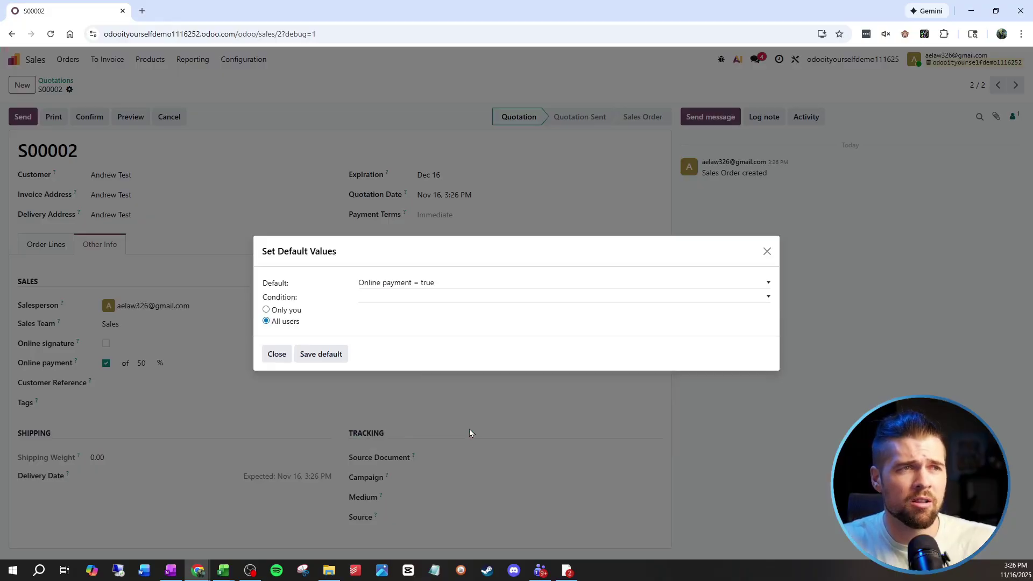
{"action": "left_click", "coordinate": [334, 354]}
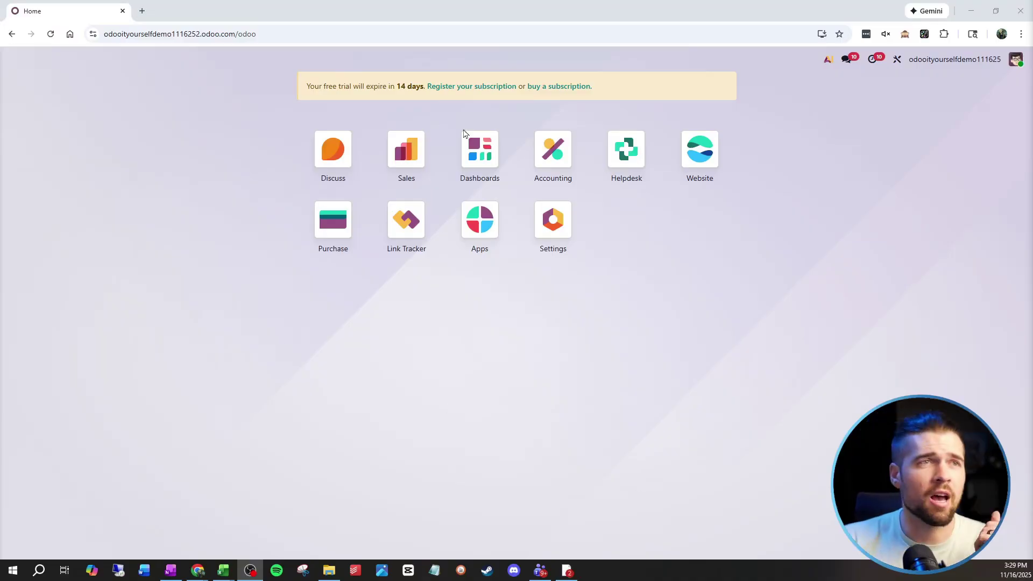
Replace the My Quotations filter in Sales with grouping by salesperson and a create date filter of 2025.
{"action": "left_click", "coordinate": [411, 149]}
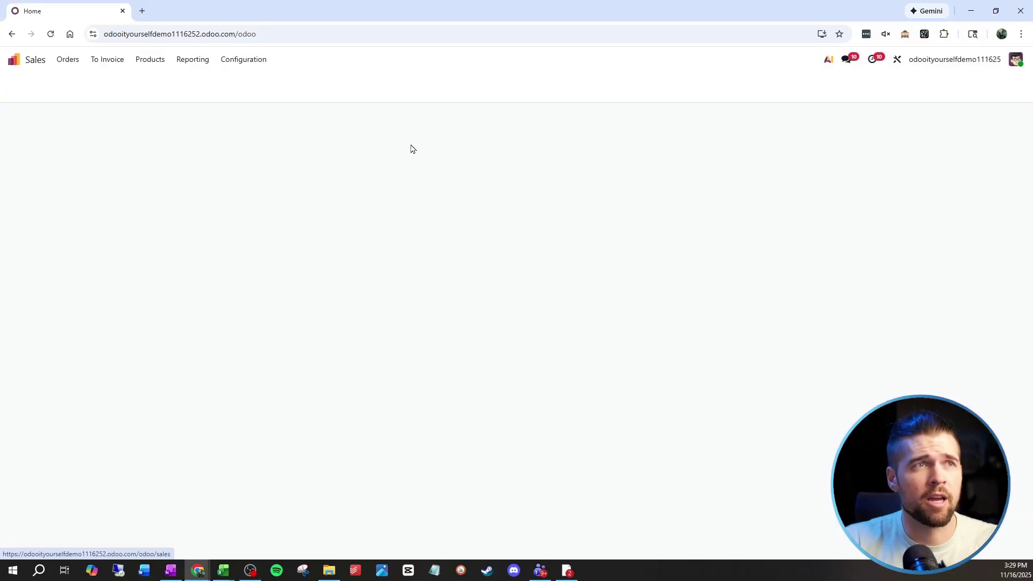
{"action": "left_click", "coordinate": [445, 85]}
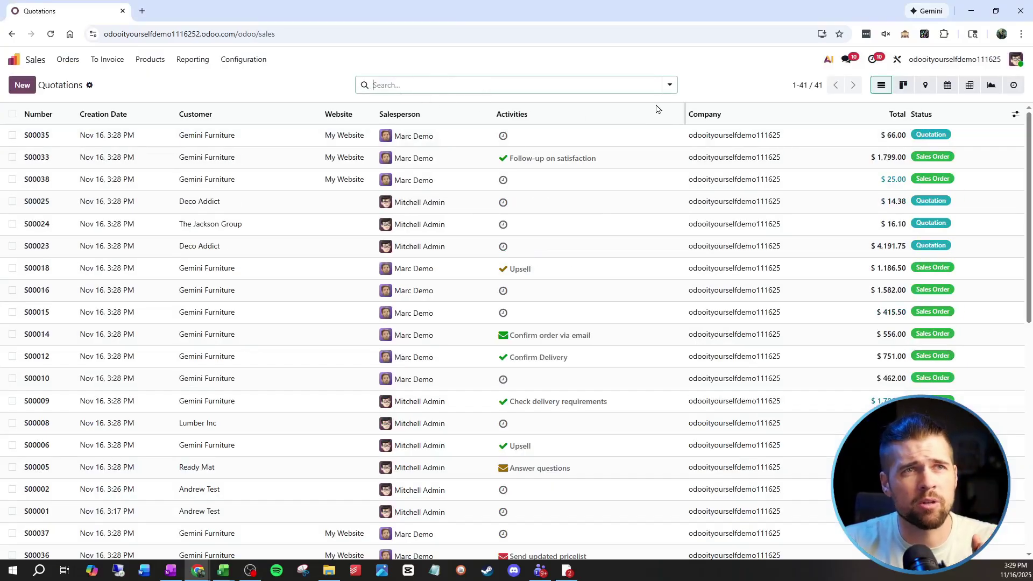
{"action": "left_click", "coordinate": [670, 85]}
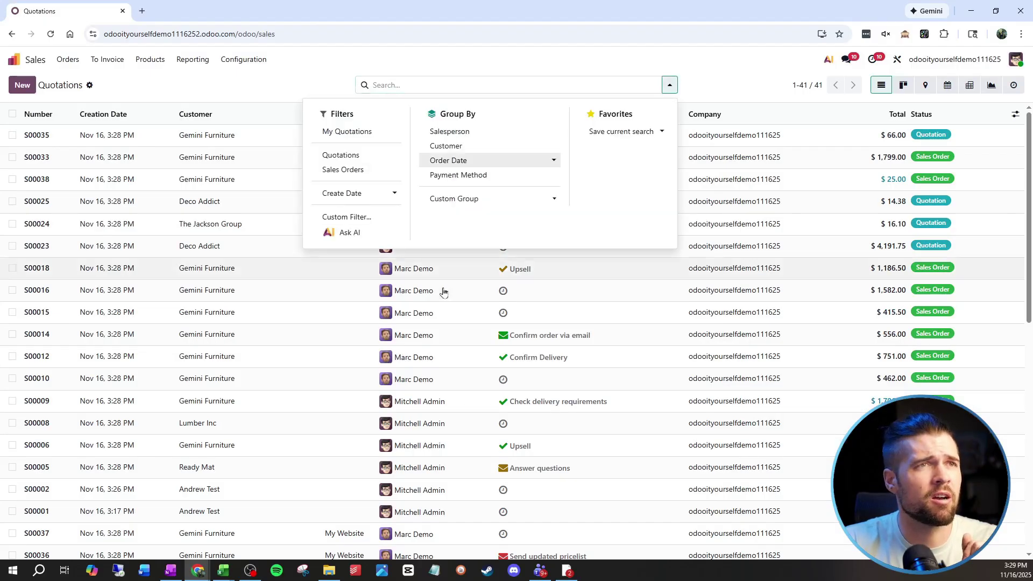
{"action": "left_click", "coordinate": [469, 133]}
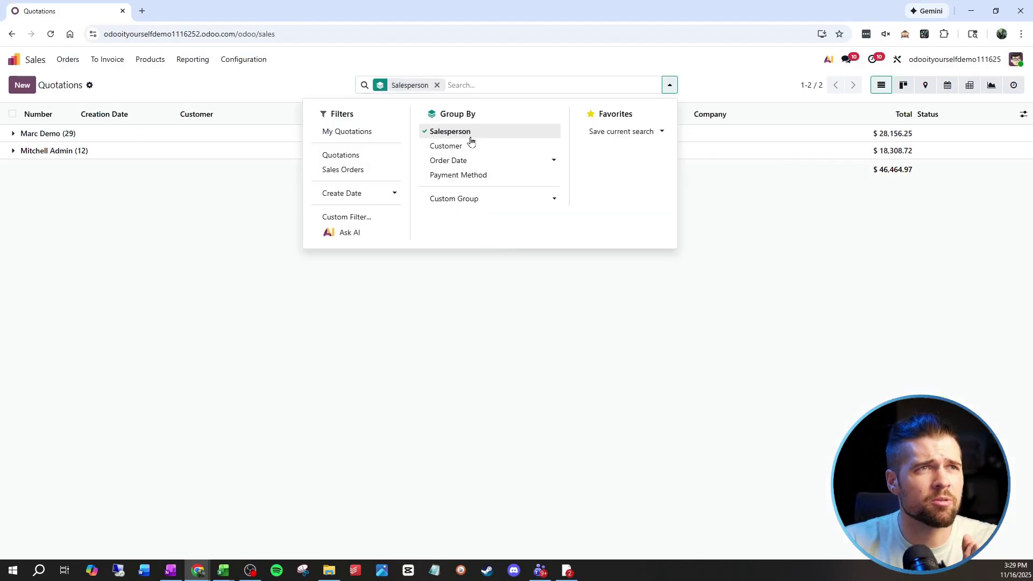
{"action": "left_click", "coordinate": [388, 195]}
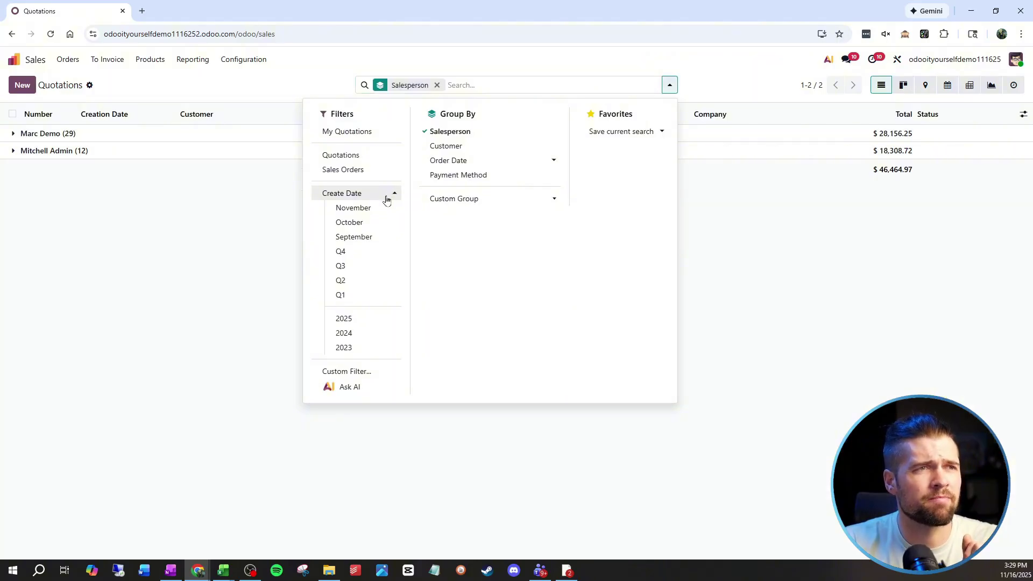
{"action": "left_click", "coordinate": [374, 319]}
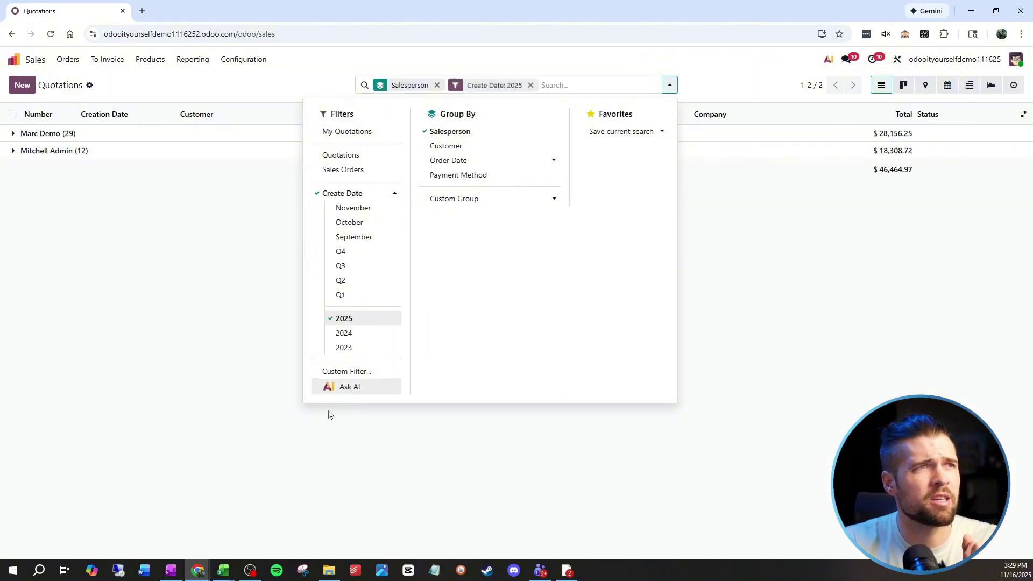
Save the current quotations search as a favorite named "2025 Sales by Salesperson", without making it the default filter.
{"action": "left_click", "coordinate": [215, 264]}
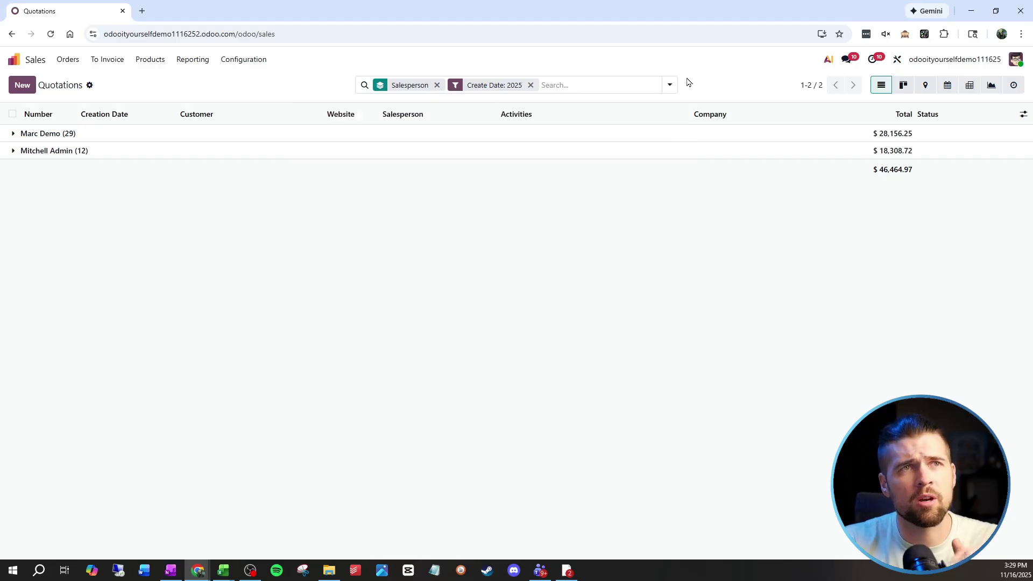
{"action": "left_click", "coordinate": [669, 85]}
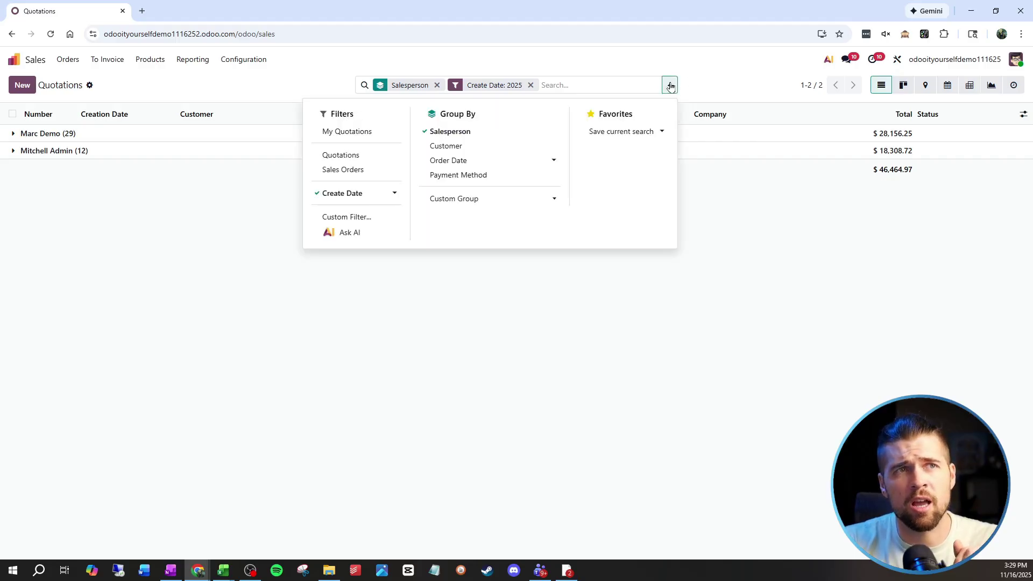
{"action": "left_click", "coordinate": [638, 133]}
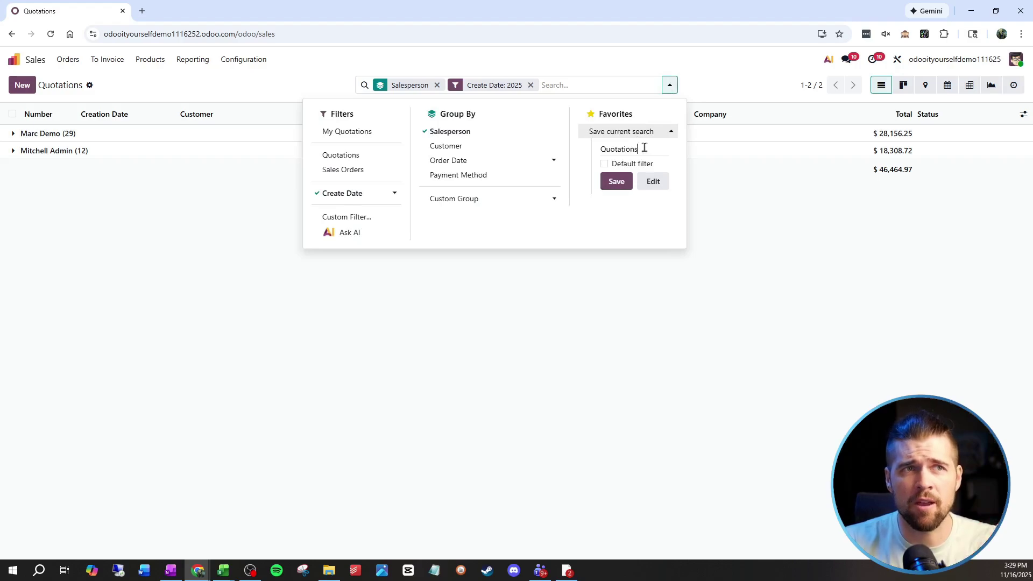
{"action": "double_click", "coordinate": [644, 148]}
{"action": "type", "text": "2025"}
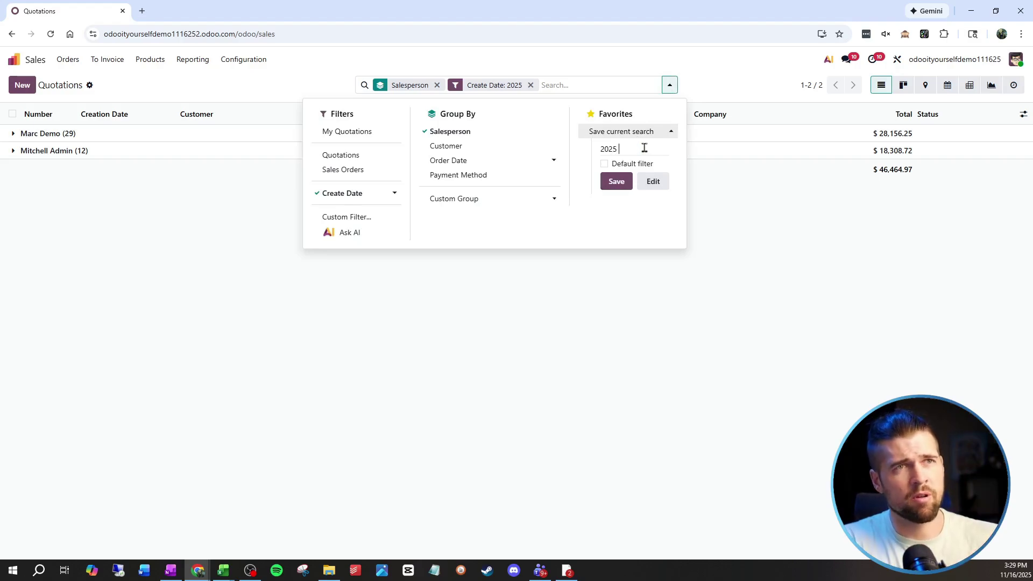
{"action": "type", "text": " Sales by Sales"}
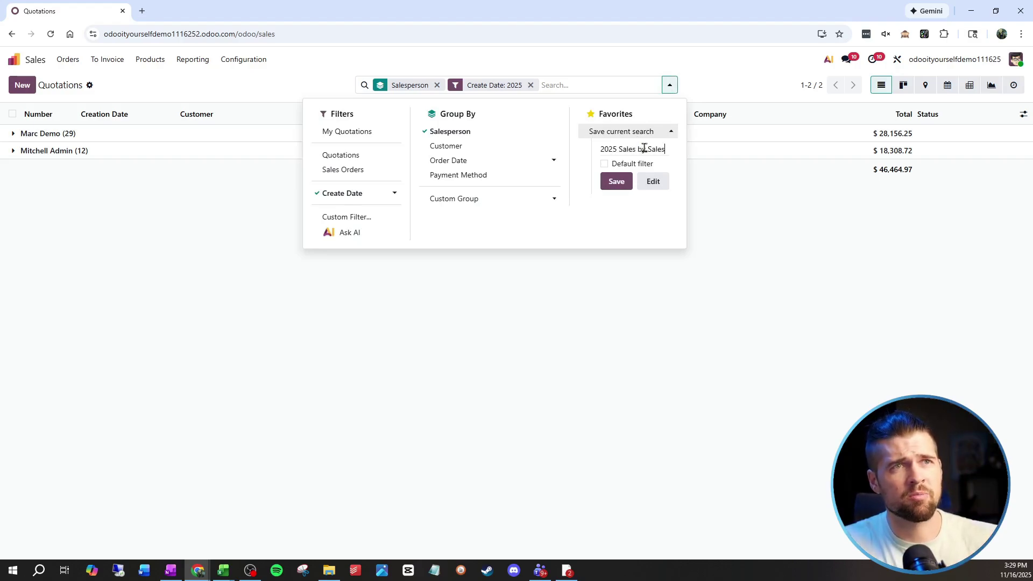
{"action": "type", "text": "person"}
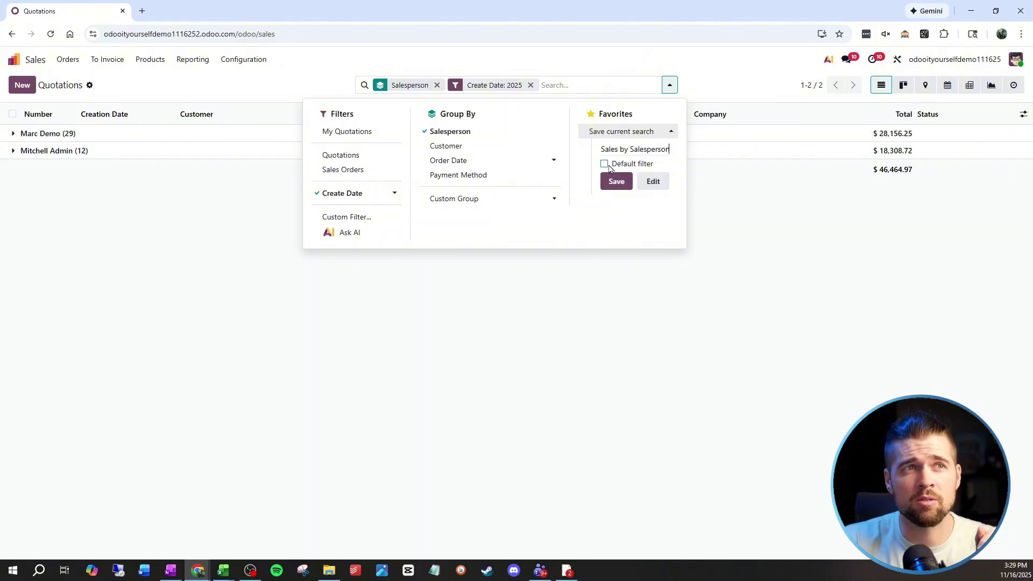
{"action": "left_click", "coordinate": [604, 164]}
{"action": "left_click", "coordinate": [604, 165]}
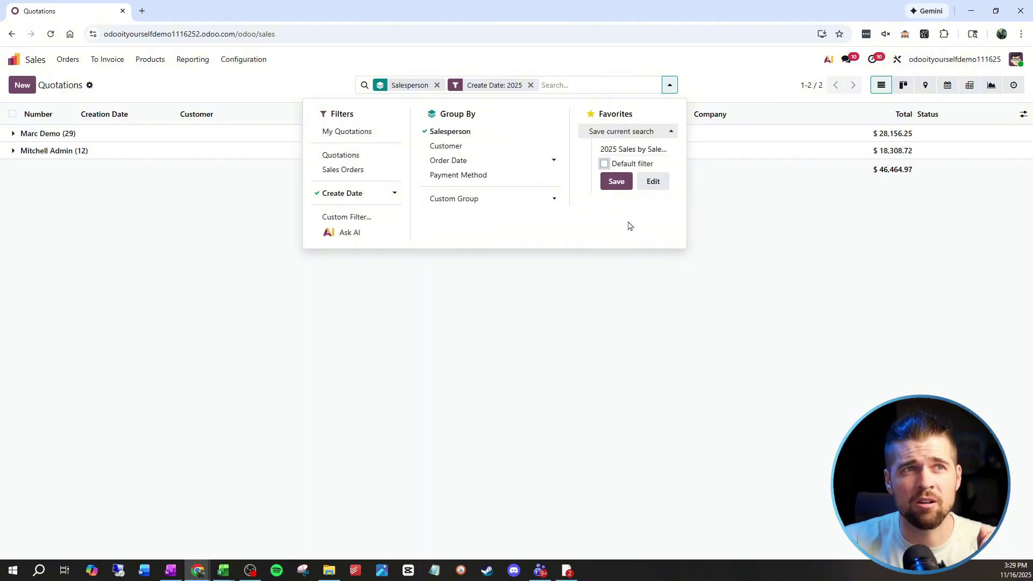
{"action": "left_click", "coordinate": [623, 182]}
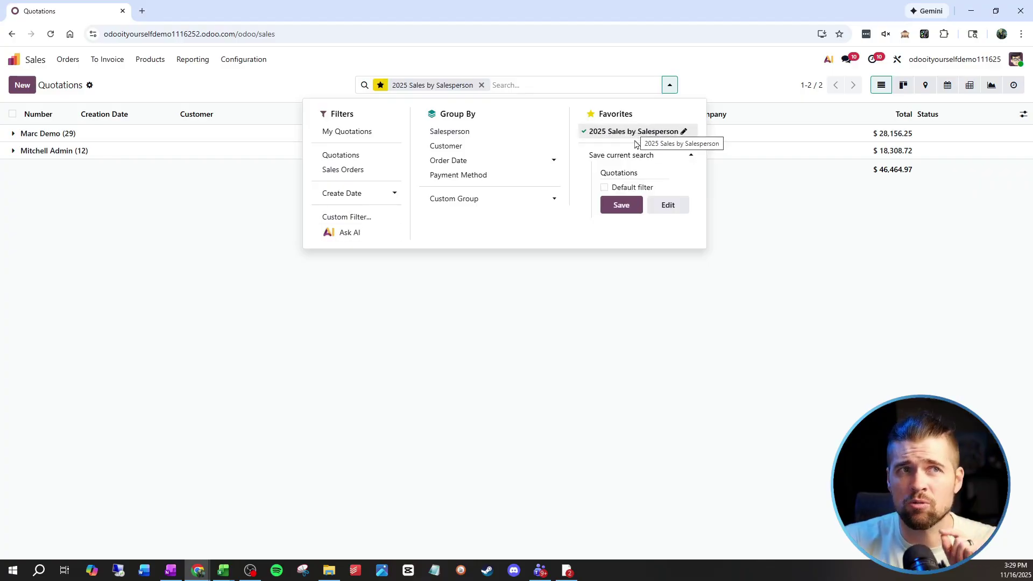
Clear the quotations search and reapply the "2025 Sales by Salesperson" favorite.
{"action": "left_click", "coordinate": [115, 274]}
{"action": "left_click", "coordinate": [481, 85]}
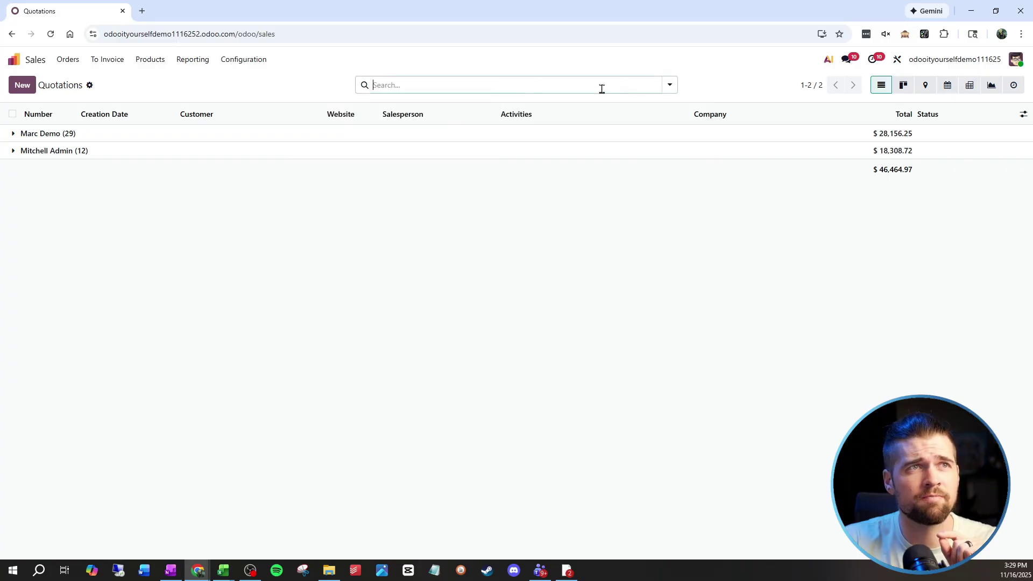
{"action": "left_click", "coordinate": [668, 85]}
{"action": "left_click", "coordinate": [605, 131]}
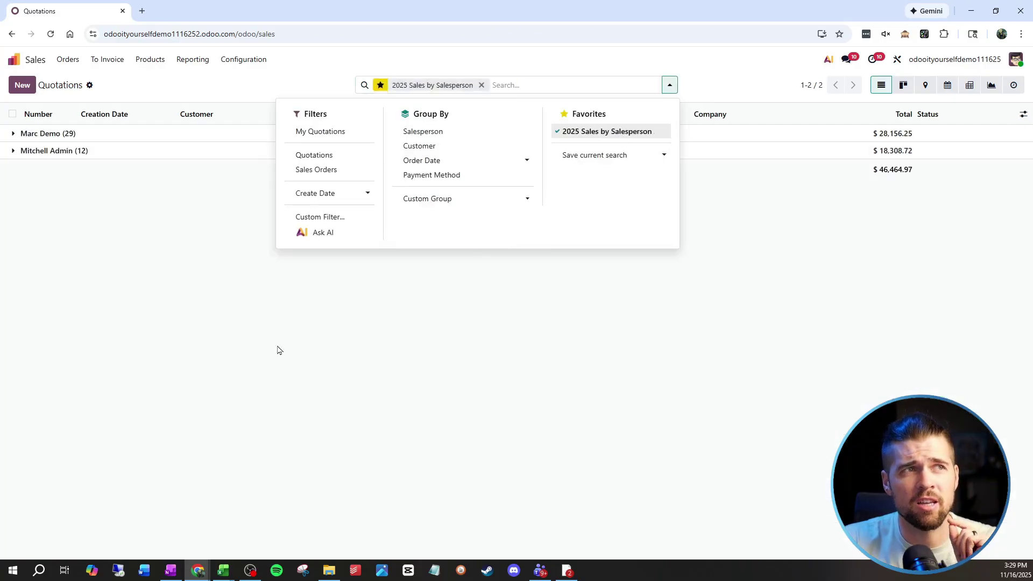
{"action": "left_click", "coordinate": [262, 356]}
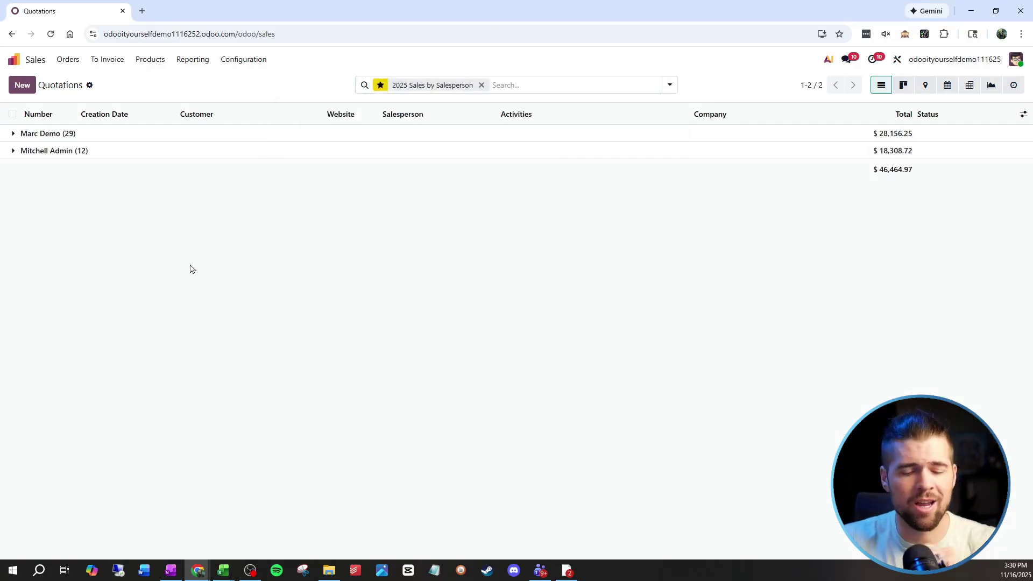
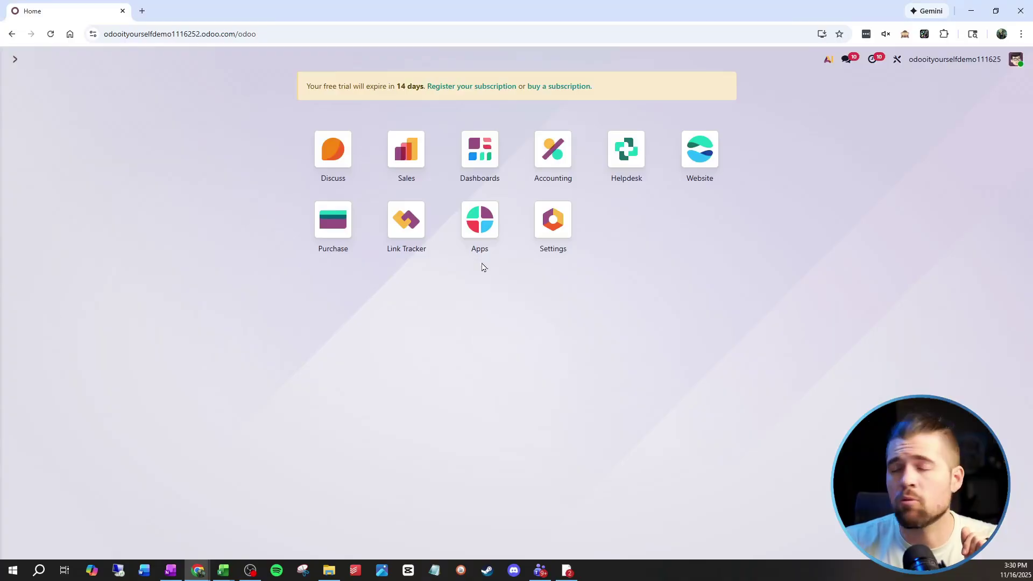
Search all modules for "dashboard" without the Apps filter and install the Dashboards module (board).
{"action": "left_click", "coordinate": [480, 237]}
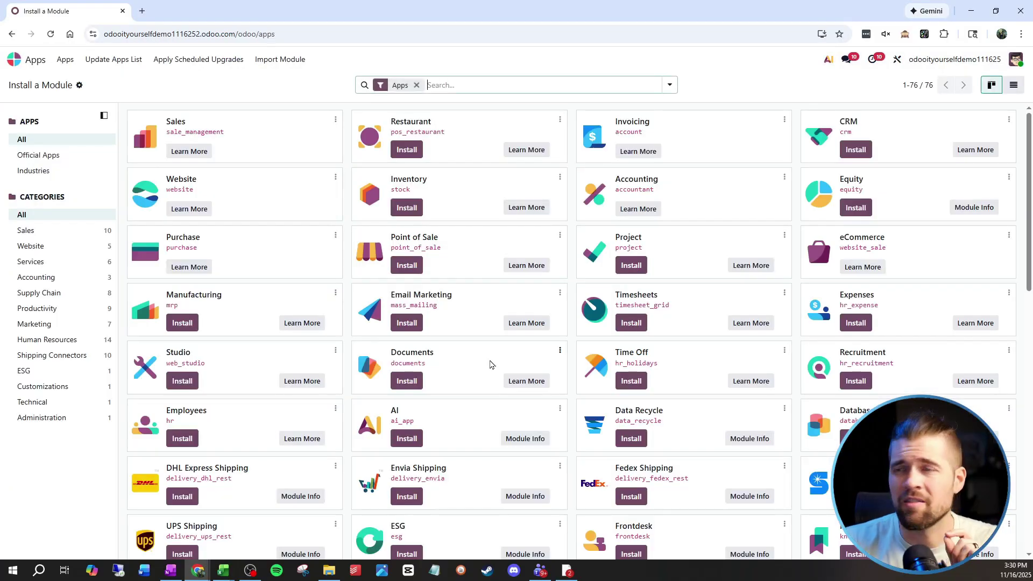
{"action": "left_click", "coordinate": [417, 85]}
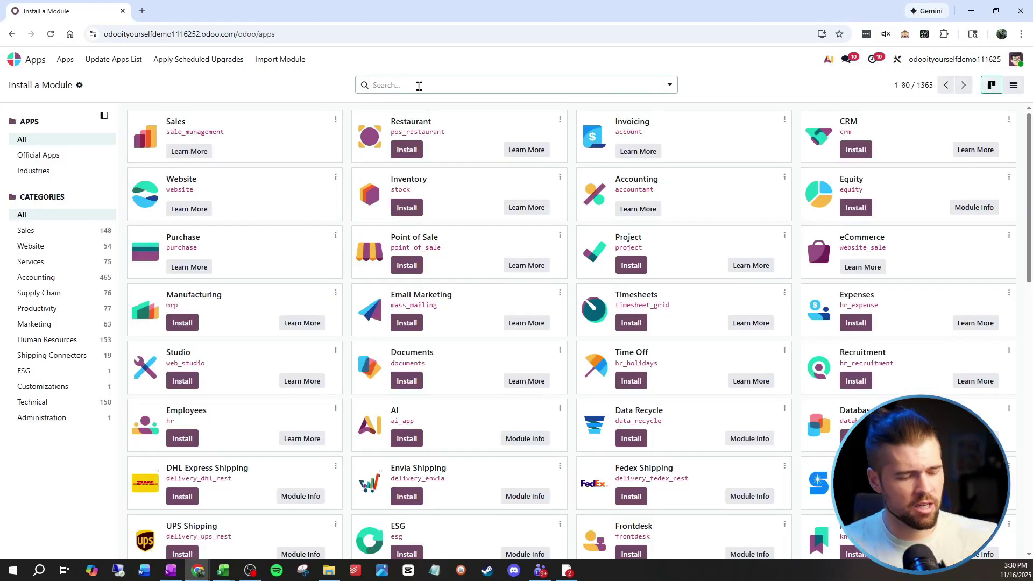
{"action": "type", "text": "dashboard"}
{"action": "key", "text": "Return"}
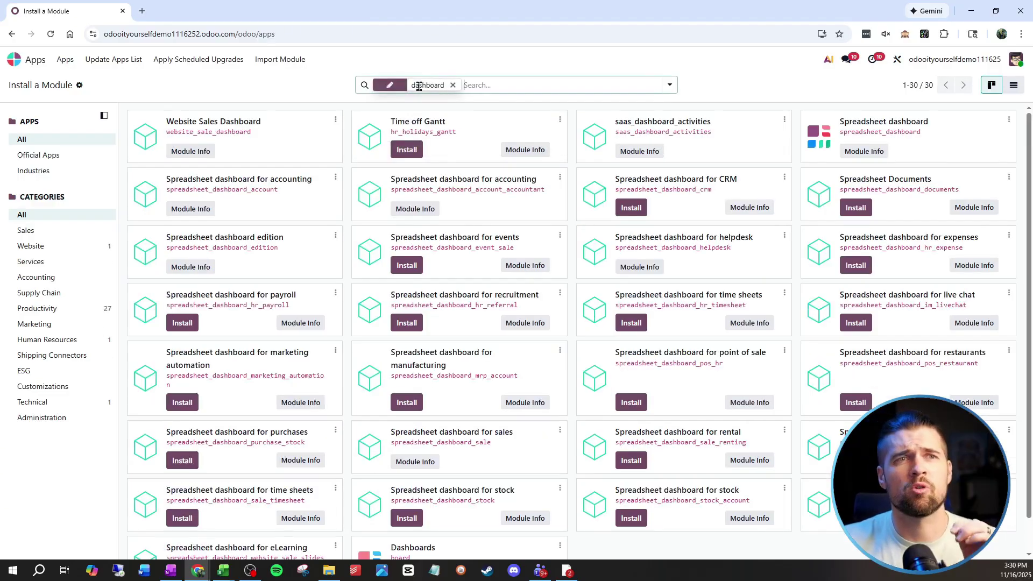
{"action": "scroll", "coordinate": [724, 251], "scroll_direction": "down", "scroll_amount": 1}
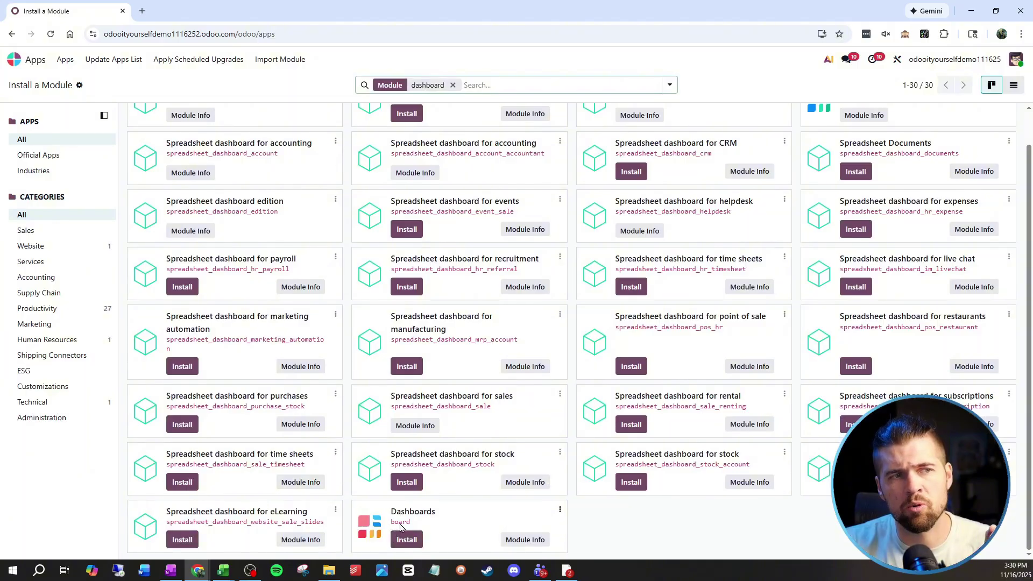
{"action": "left_click", "coordinate": [407, 539]}
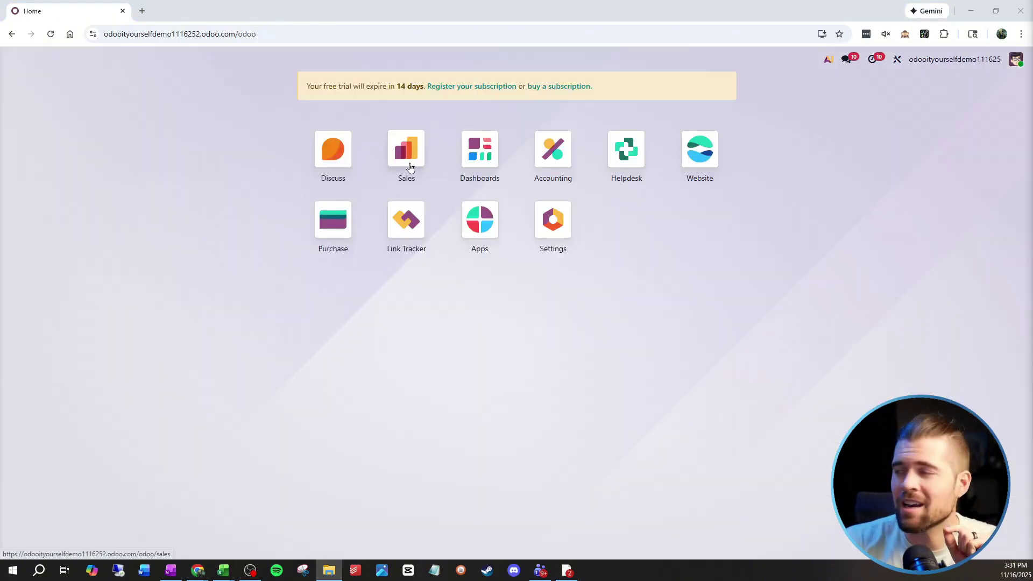
Add the filtered quotations list in Sales to the personal dashboard under the name "My Quotations".
{"action": "left_click", "coordinate": [408, 164]}
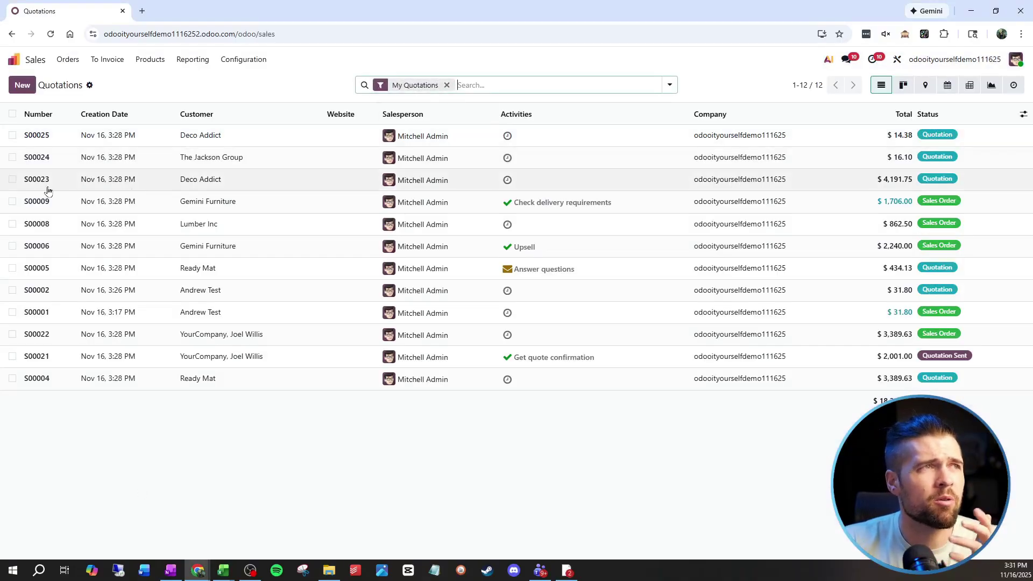
{"action": "left_click", "coordinate": [91, 86]}
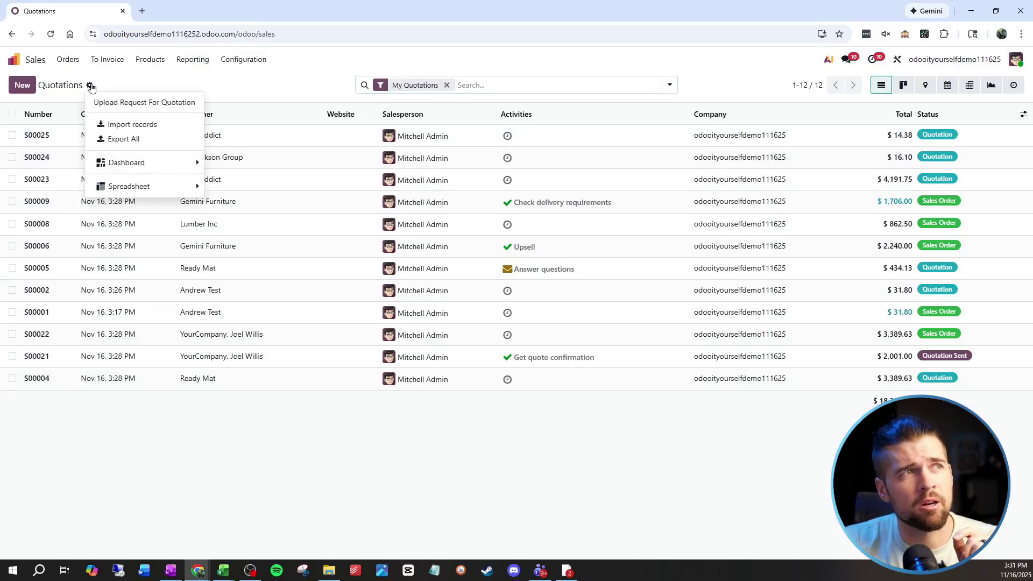
{"action": "mouse_move", "coordinate": [149, 161]}
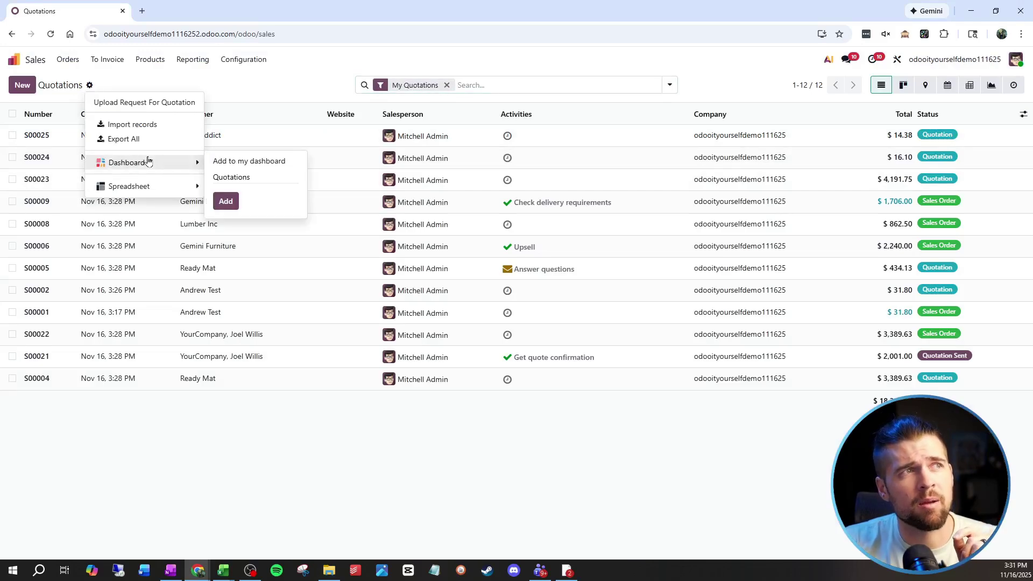
{"action": "double_click", "coordinate": [277, 181]}
{"action": "type", "text": "My"}
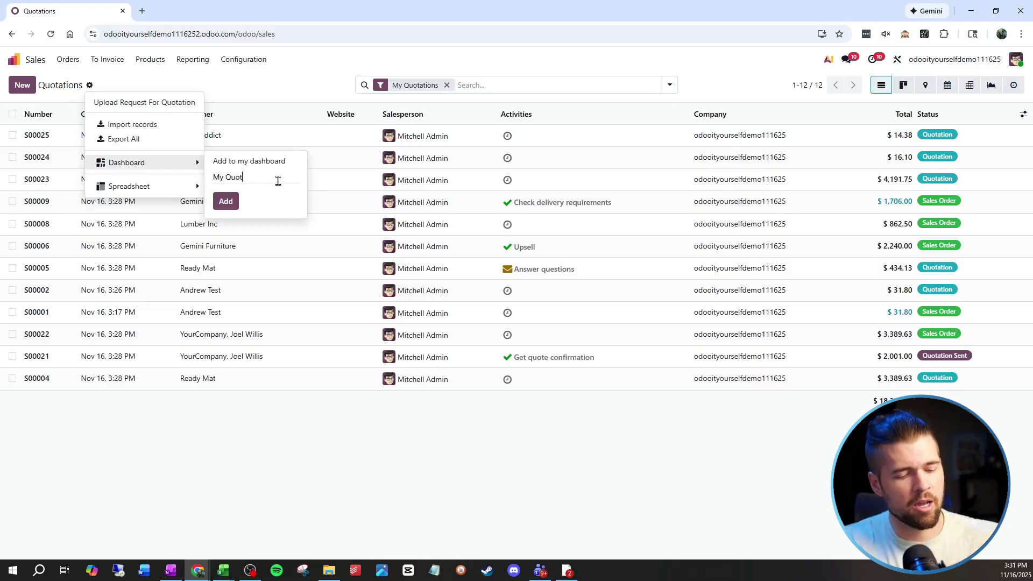
{"action": "left_click", "coordinate": [237, 205]}
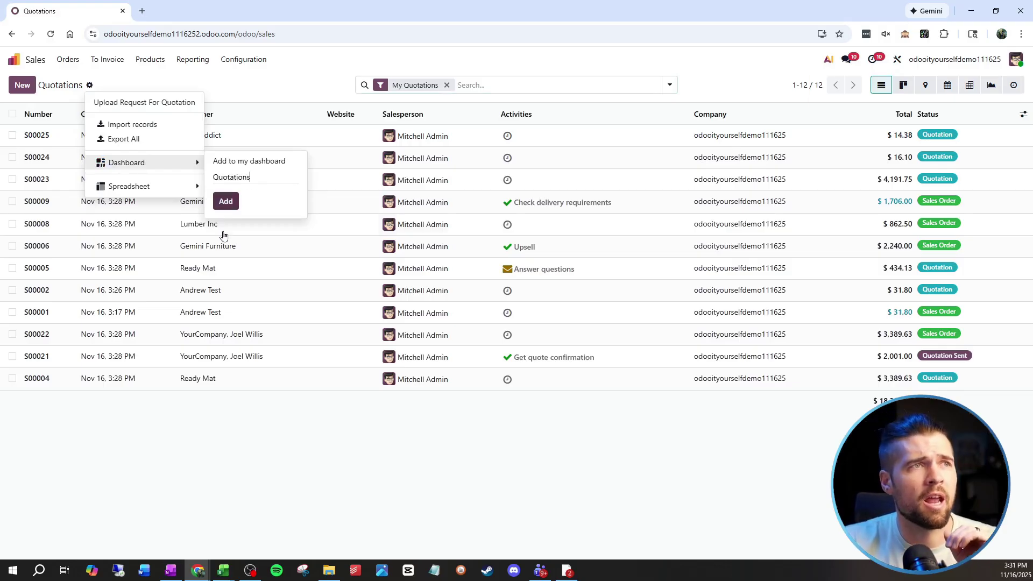
{"action": "left_click", "coordinate": [295, 76]}
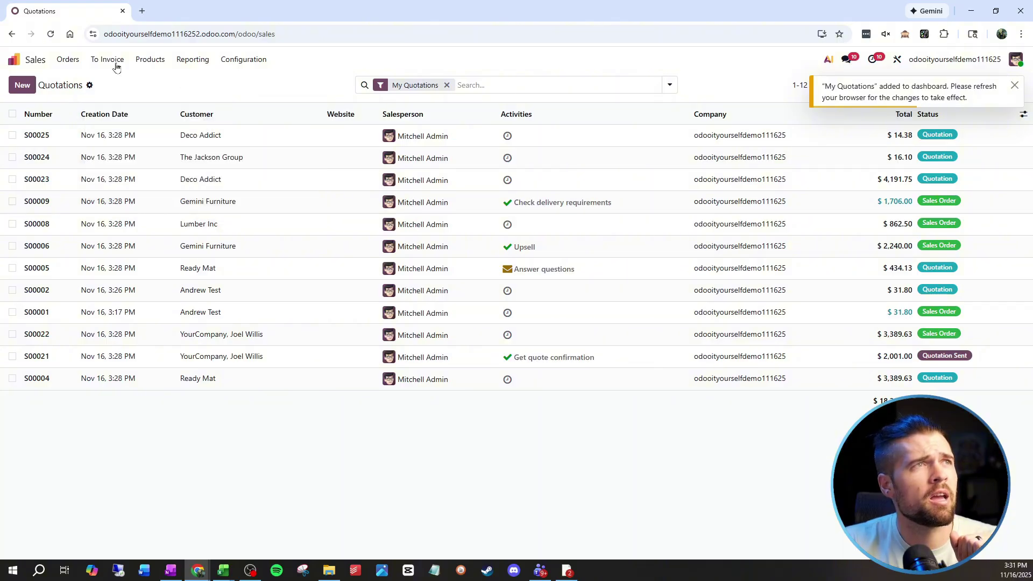
Add the list of orders to invoice to the personal dashboard under the name "Orders to Invoice".
{"action": "left_click", "coordinate": [108, 60]}
{"action": "left_click", "coordinate": [120, 80]}
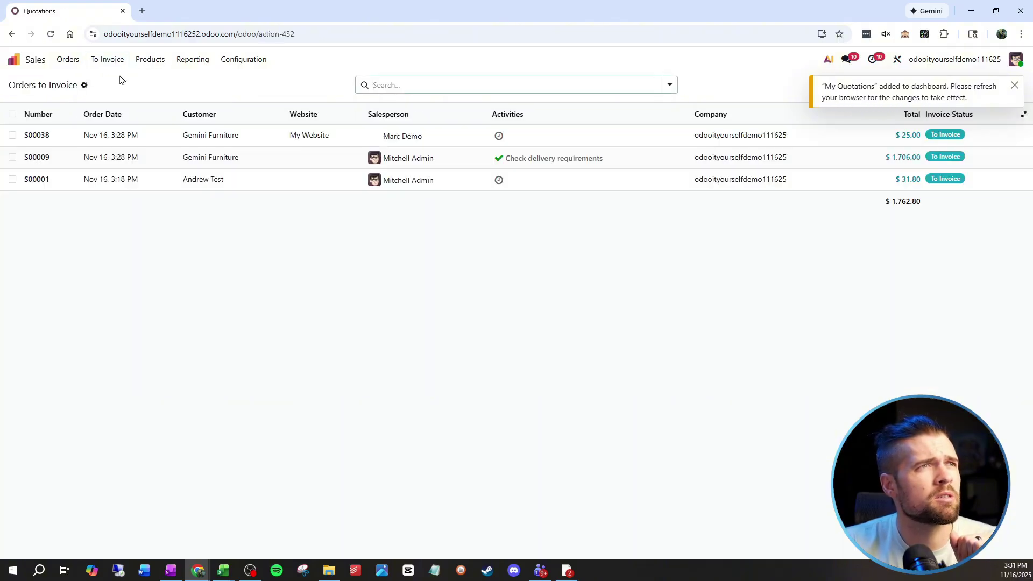
{"action": "left_click", "coordinate": [84, 85]}
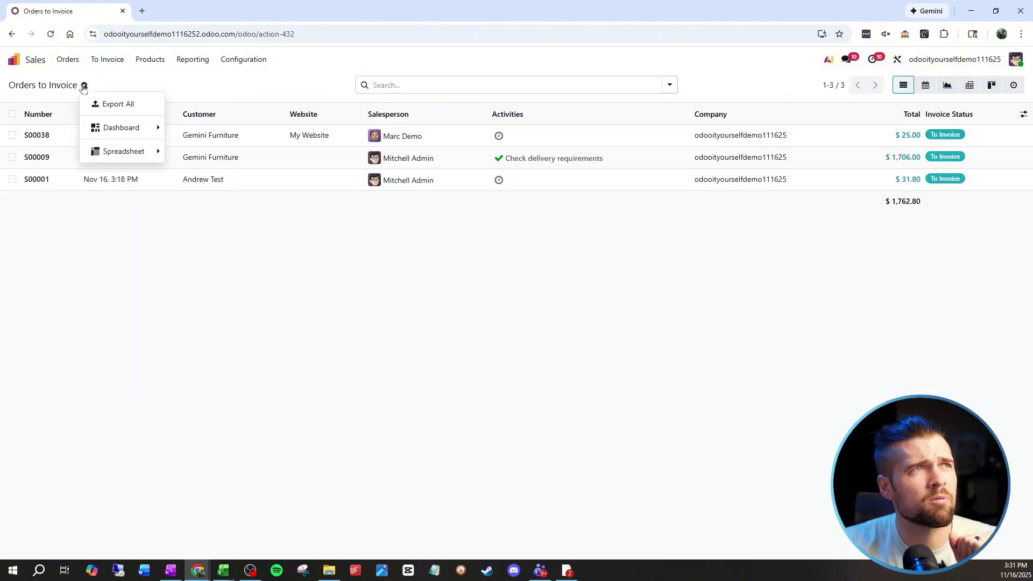
{"action": "left_click", "coordinate": [119, 128]}
{"action": "left_click", "coordinate": [195, 162]}
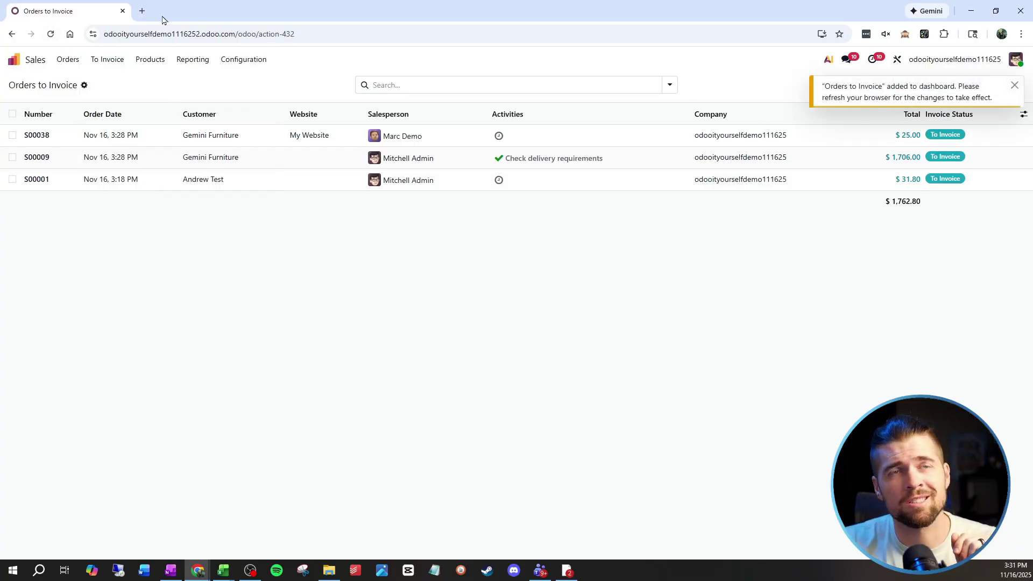
Refresh the browser page and open My Dashboard in the Dashboards app.
{"action": "left_click", "coordinate": [50, 33]}
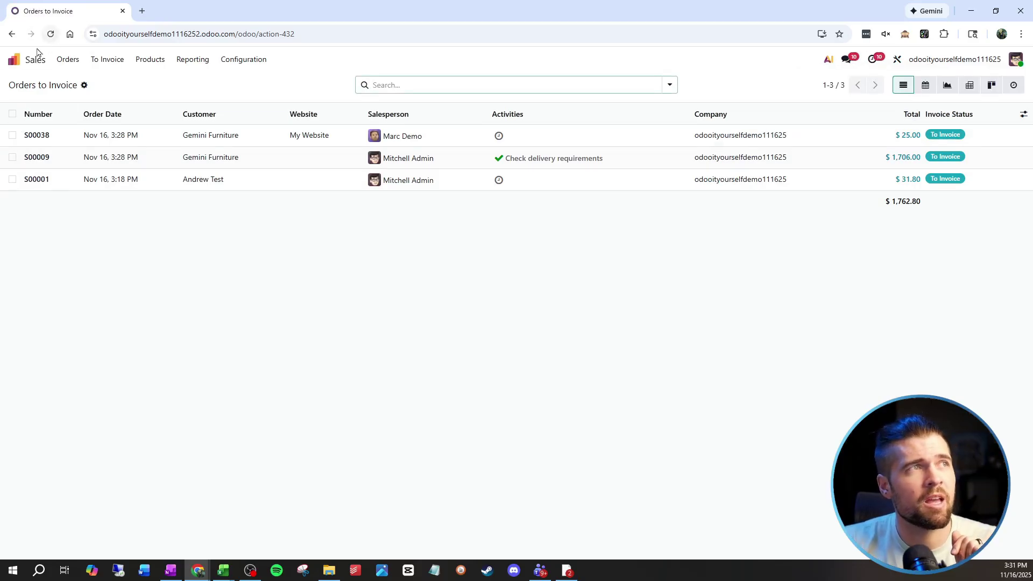
{"action": "left_click", "coordinate": [15, 59]}
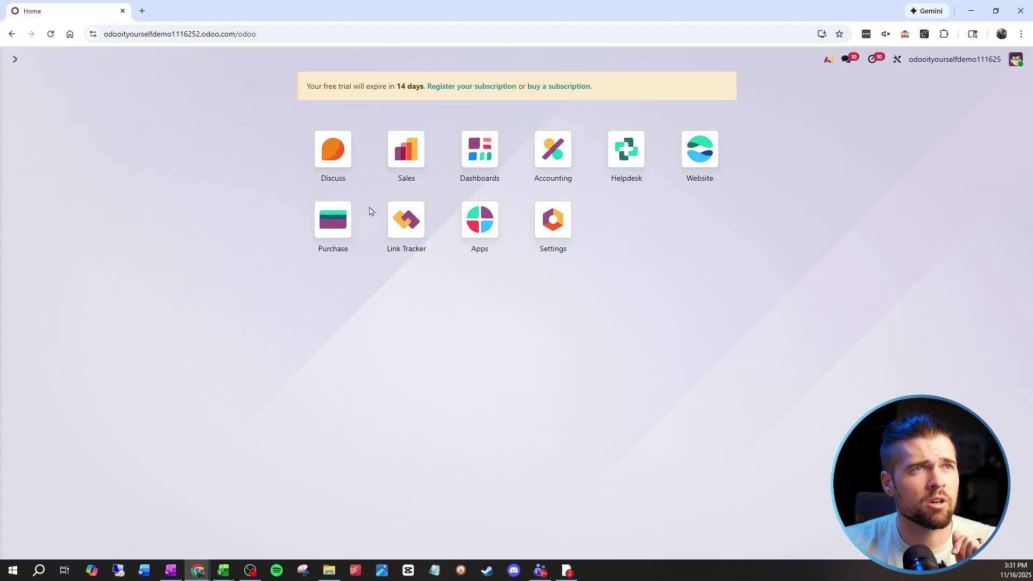
{"action": "left_click", "coordinate": [479, 151]}
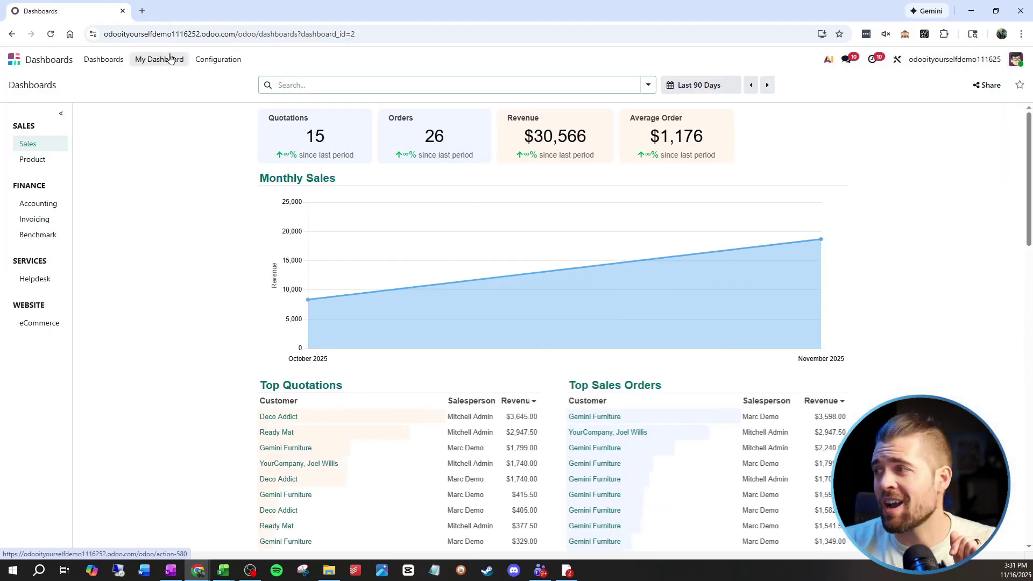
{"action": "left_click", "coordinate": [169, 58]}
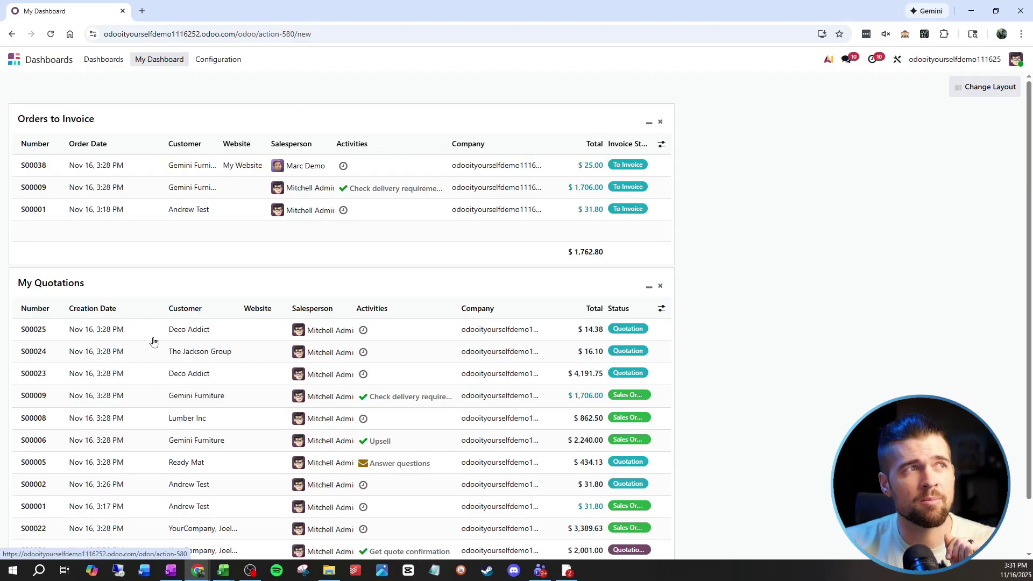
Change the personal dashboard's layout to two equal columns and move the My Quotations block into the second column.
{"action": "left_click", "coordinate": [989, 89]}
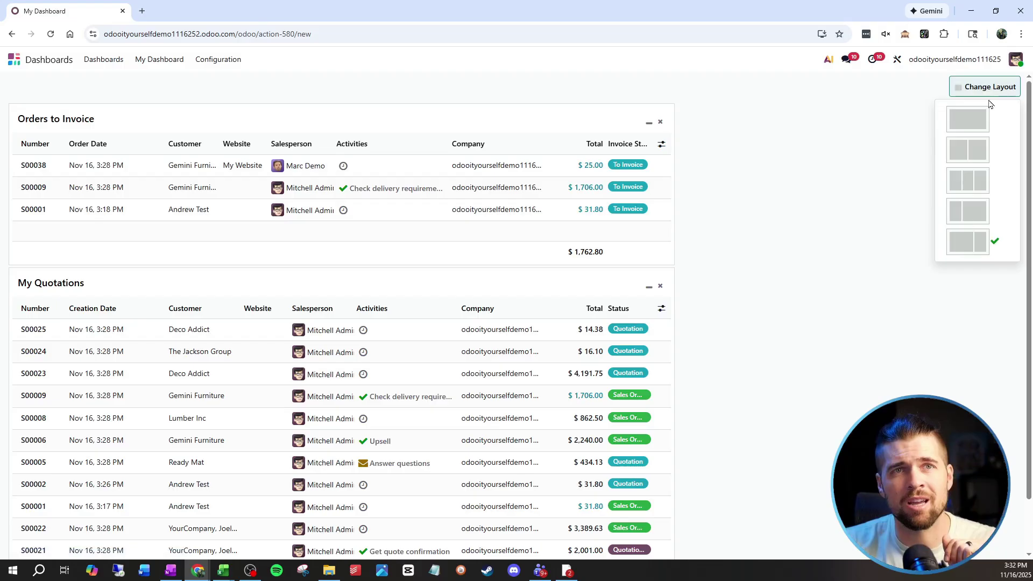
{"action": "left_click", "coordinate": [977, 155]}
{"action": "left_click_drag", "start_coordinate": [308, 298], "coordinate": [811, 134]}
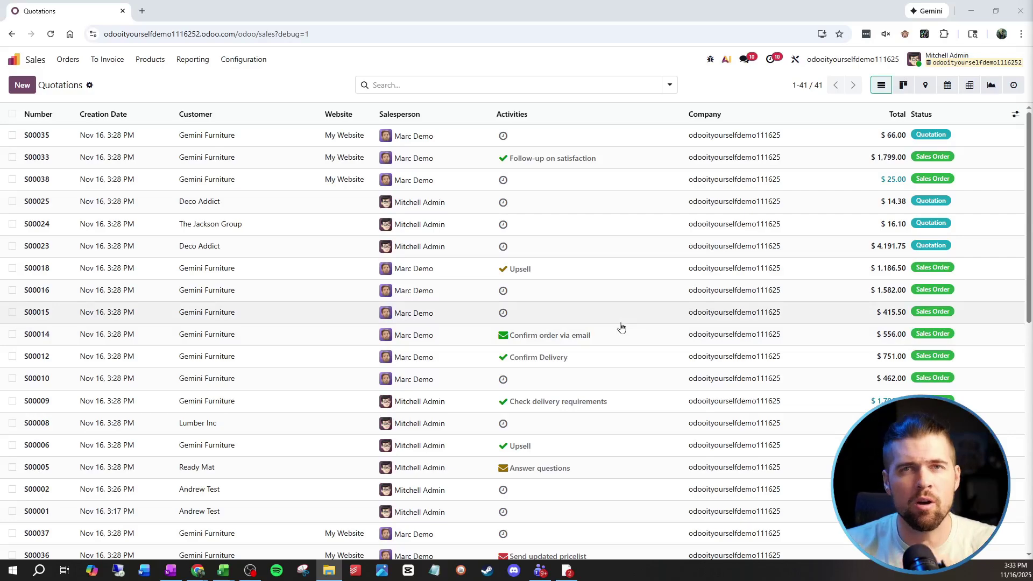
Check the filter, grouping and favorite options of the Quotations search, then look up the searchable fields for "tr".
{"action": "left_click", "coordinate": [666, 95]}
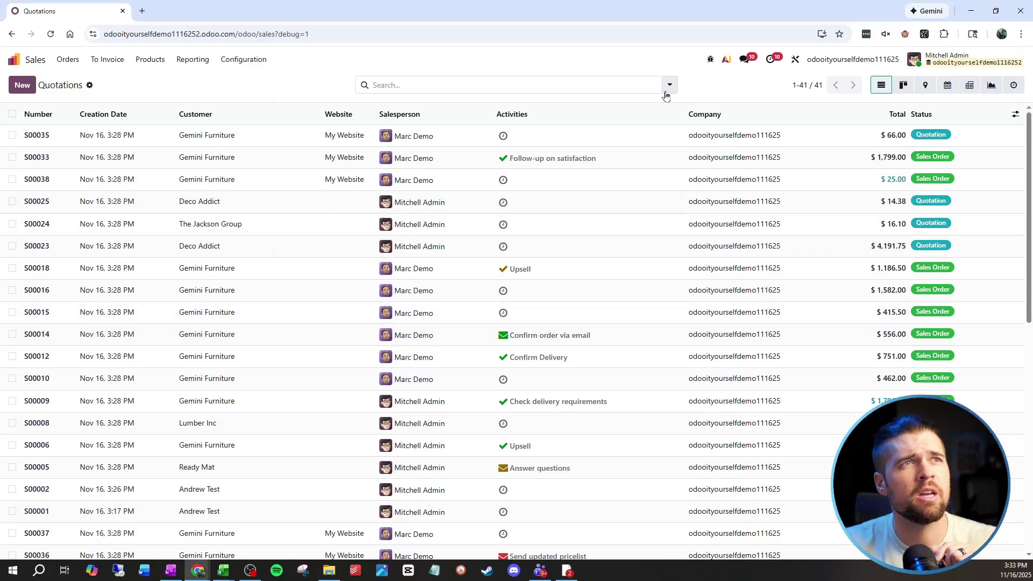
{"action": "left_click", "coordinate": [667, 89]}
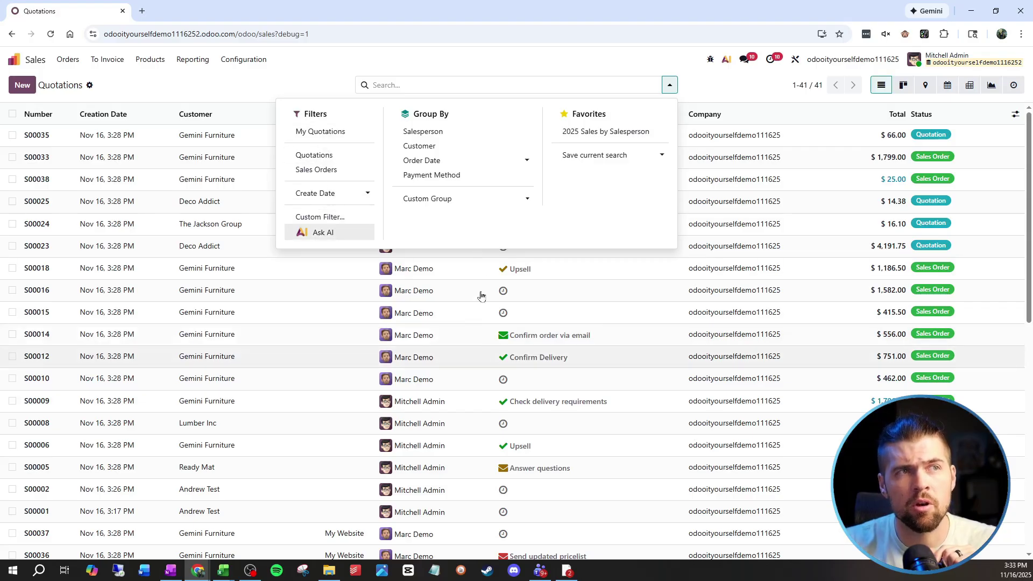
{"action": "left_click", "coordinate": [504, 85]}
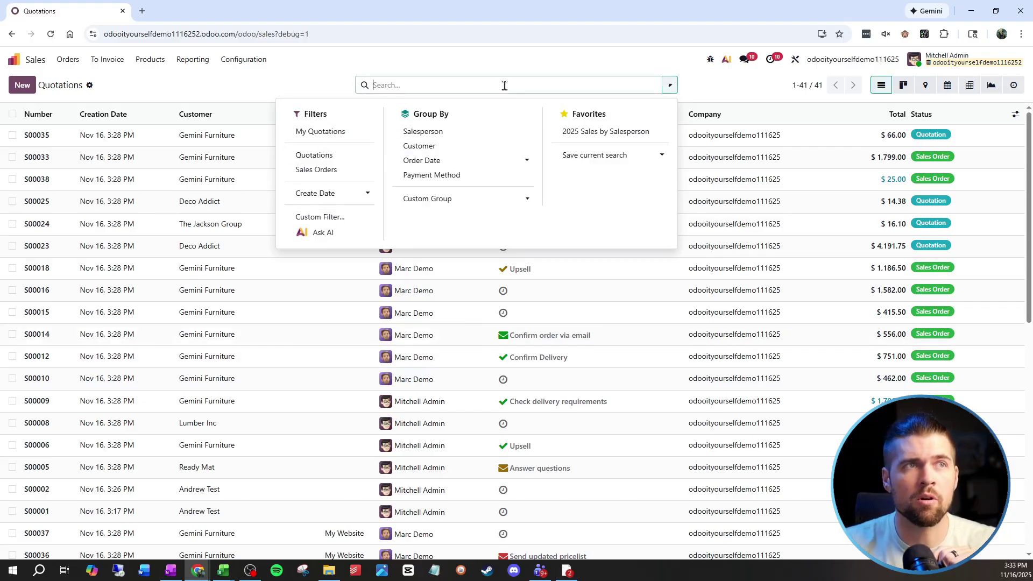
{"action": "type", "text": "tr"}
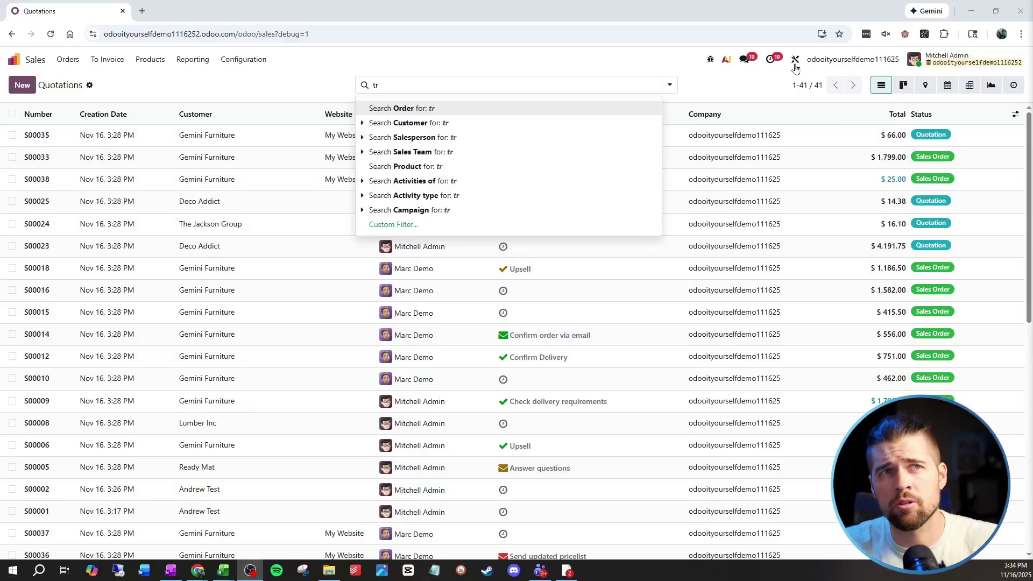
Open the quotations search view in Studio and add the Campaign field to its Group by options.
{"action": "left_click", "coordinate": [795, 63]}
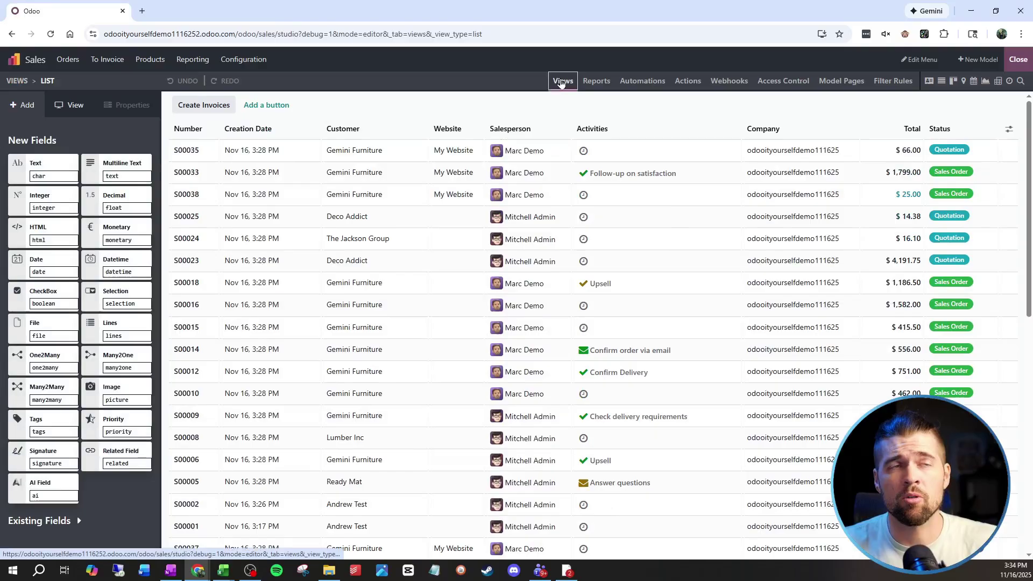
{"action": "left_click", "coordinate": [561, 83]}
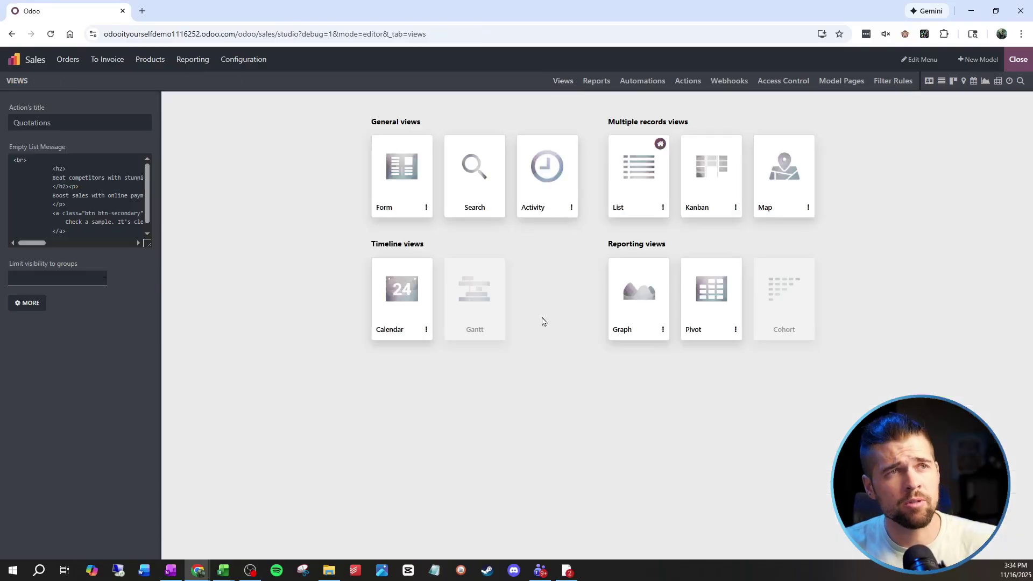
{"action": "left_click", "coordinate": [470, 171]}
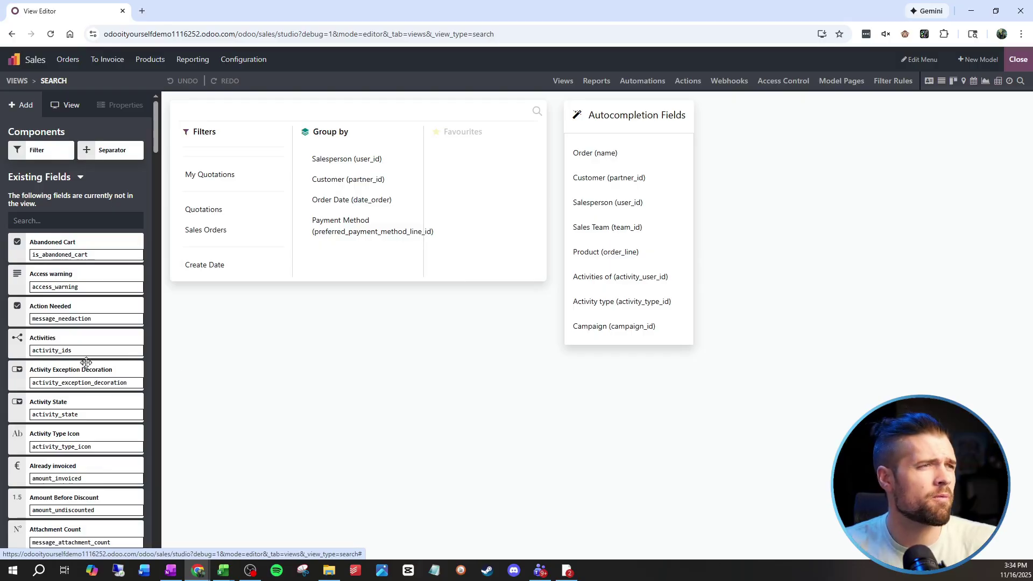
{"action": "scroll", "coordinate": [86, 363], "scroll_direction": "down", "scroll_amount": 3}
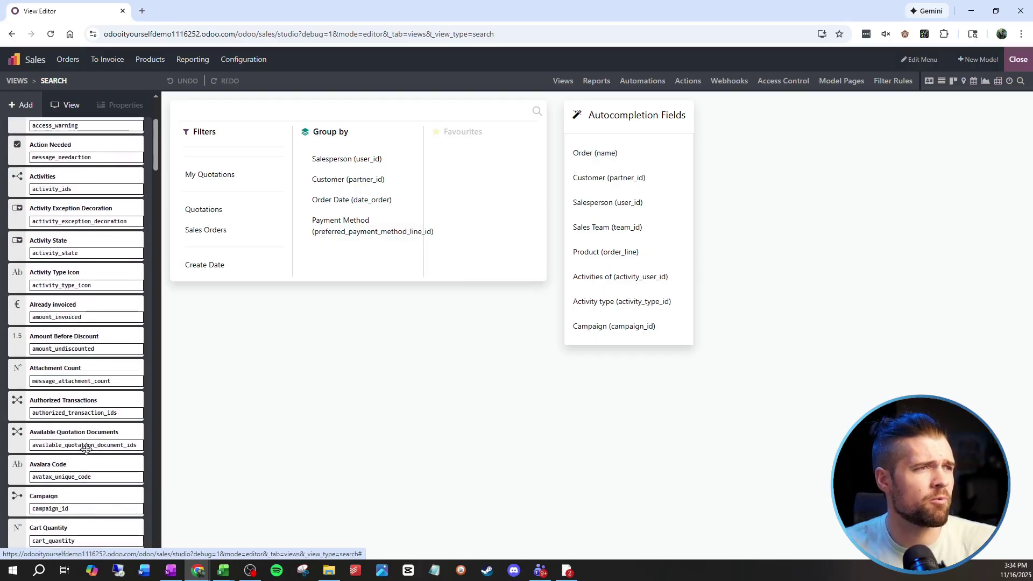
{"action": "left_click_drag", "start_coordinate": [65, 500], "coordinate": [355, 157]}
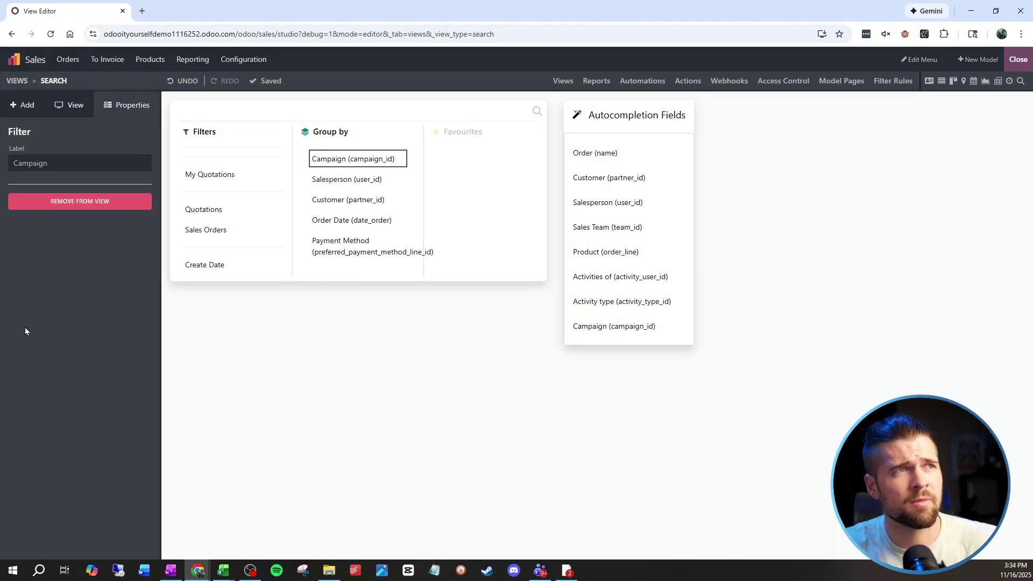
{"action": "left_click", "coordinate": [34, 105]}
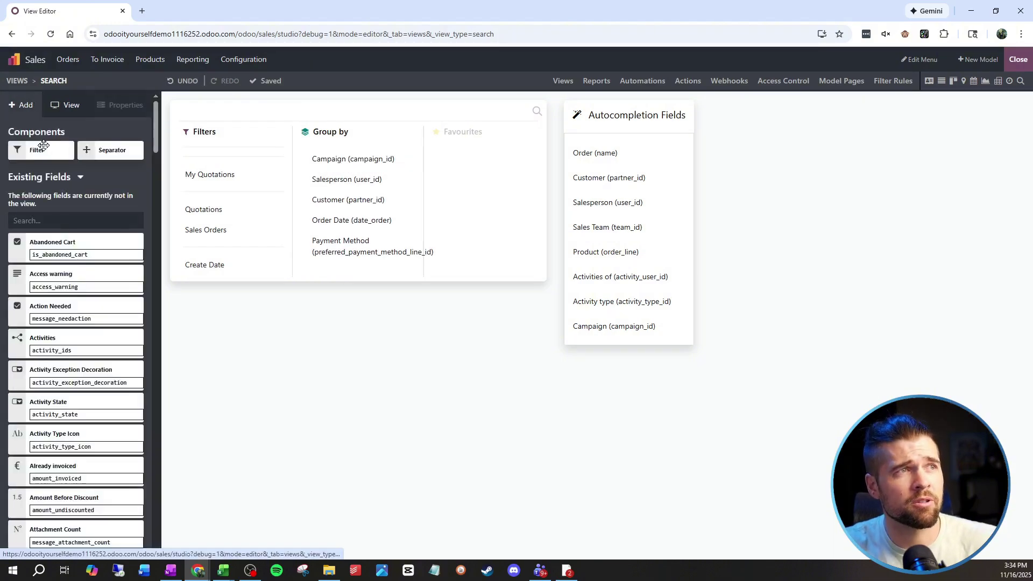
{"action": "left_click_drag", "start_coordinate": [59, 151], "coordinate": [221, 282]}
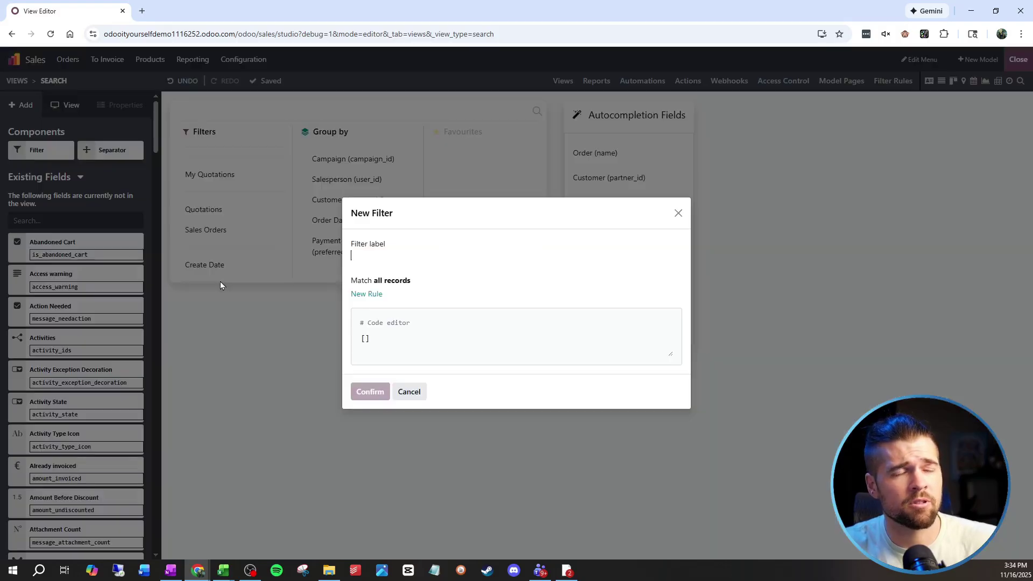
{"action": "left_click", "coordinate": [371, 257]}
{"action": "left_click", "coordinate": [368, 294]}
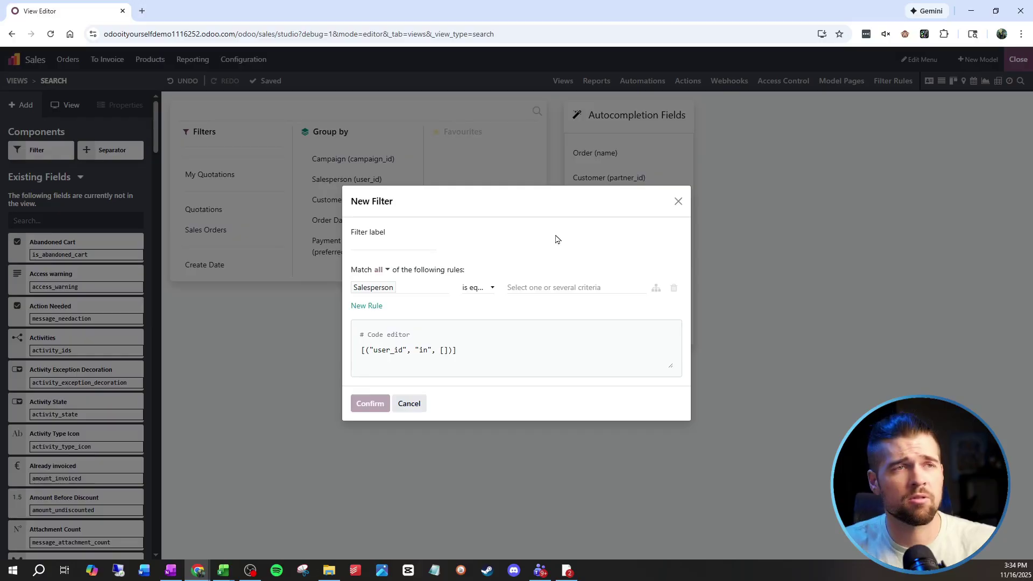
{"action": "left_click", "coordinate": [679, 202]}
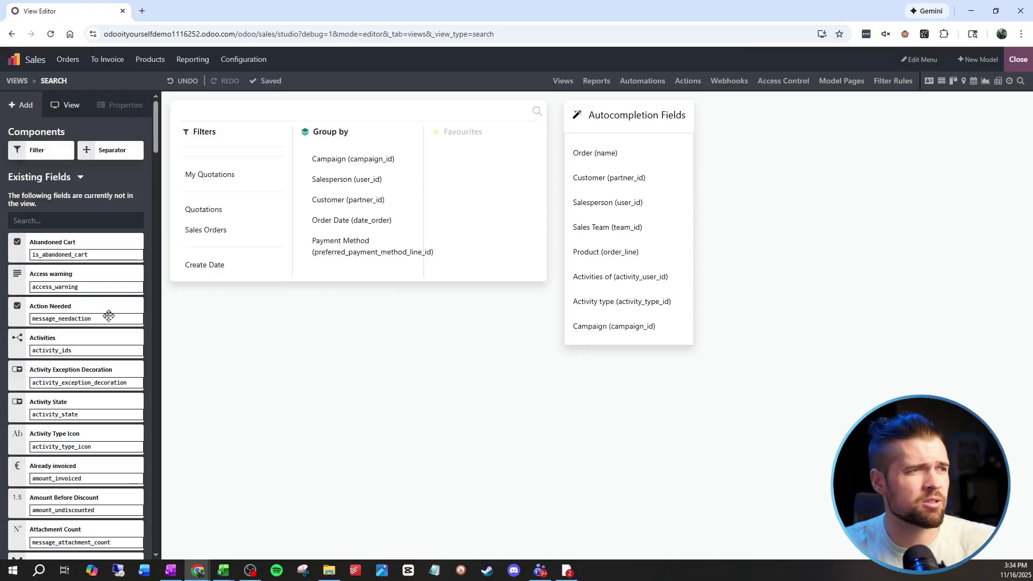
Add the Currency field to the end of the search view's autocompletion fields and leave Studio.
{"action": "scroll", "coordinate": [96, 227], "scroll_direction": "down", "scroll_amount": 4}
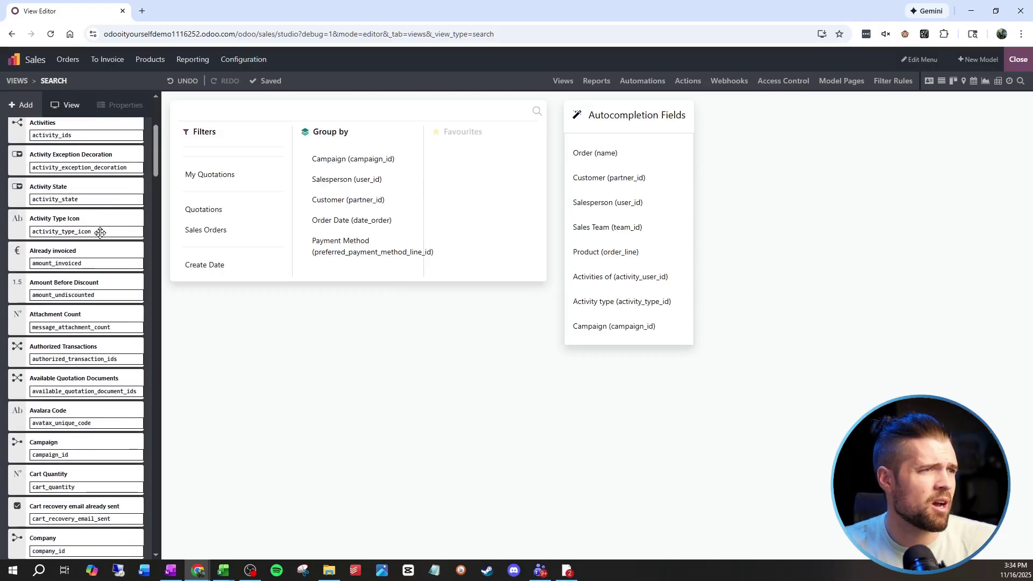
{"action": "left_click_drag", "start_coordinate": [80, 445], "coordinate": [21, 430]}
{"action": "scroll", "coordinate": [64, 430], "scroll_direction": "down", "scroll_amount": 4}
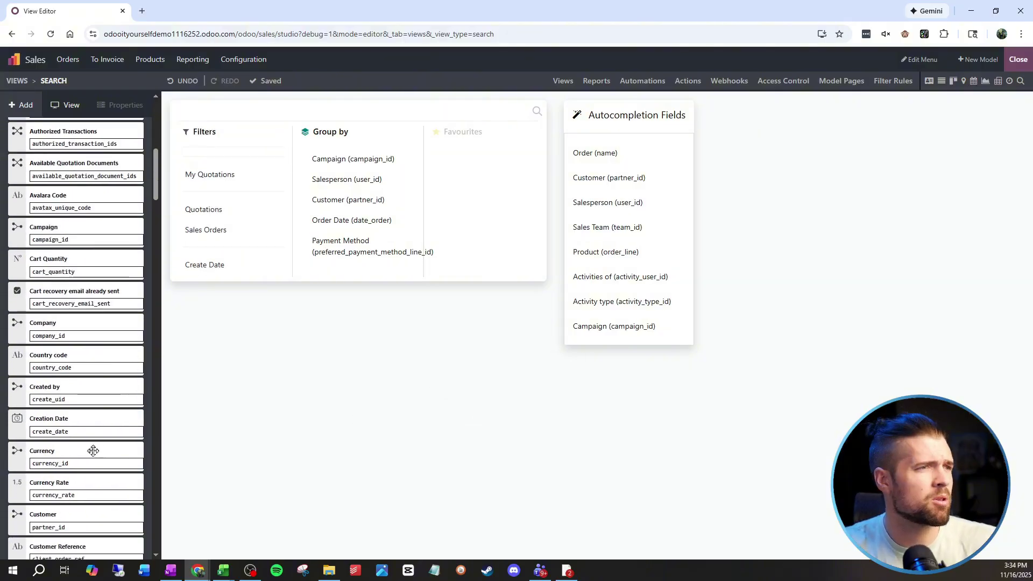
{"action": "left_click_drag", "start_coordinate": [93, 451], "coordinate": [606, 357]}
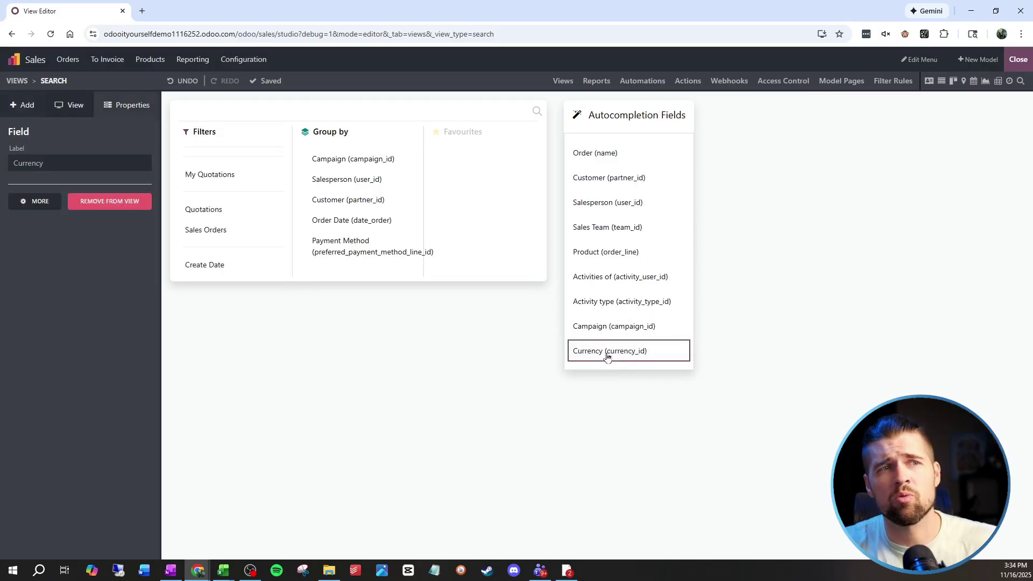
{"action": "left_click", "coordinate": [1019, 59]}
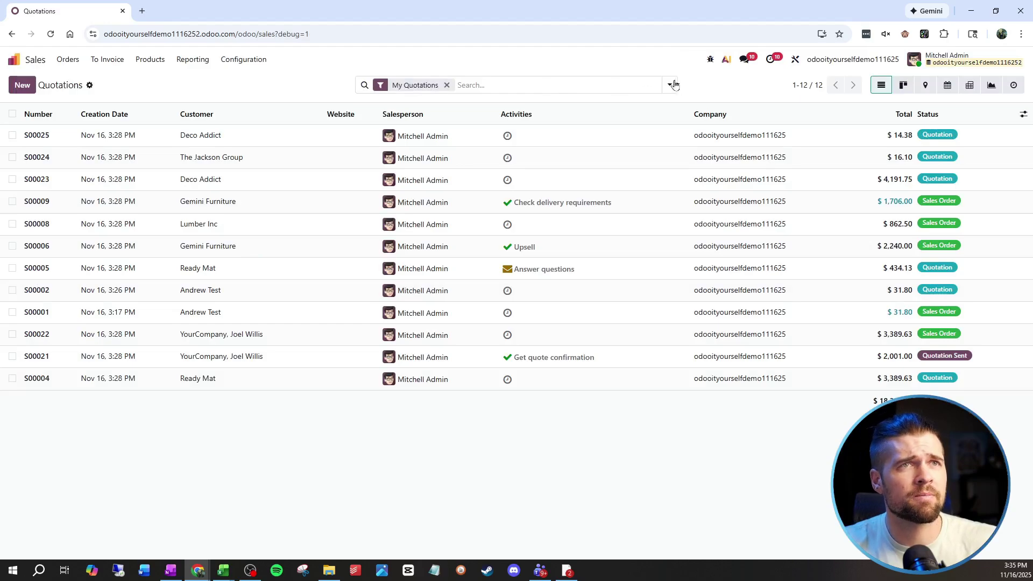
Check the Quotations grouping options, remove the My Quotations filter, and look up the searchable fields for "tt".
{"action": "left_click", "coordinate": [670, 91]}
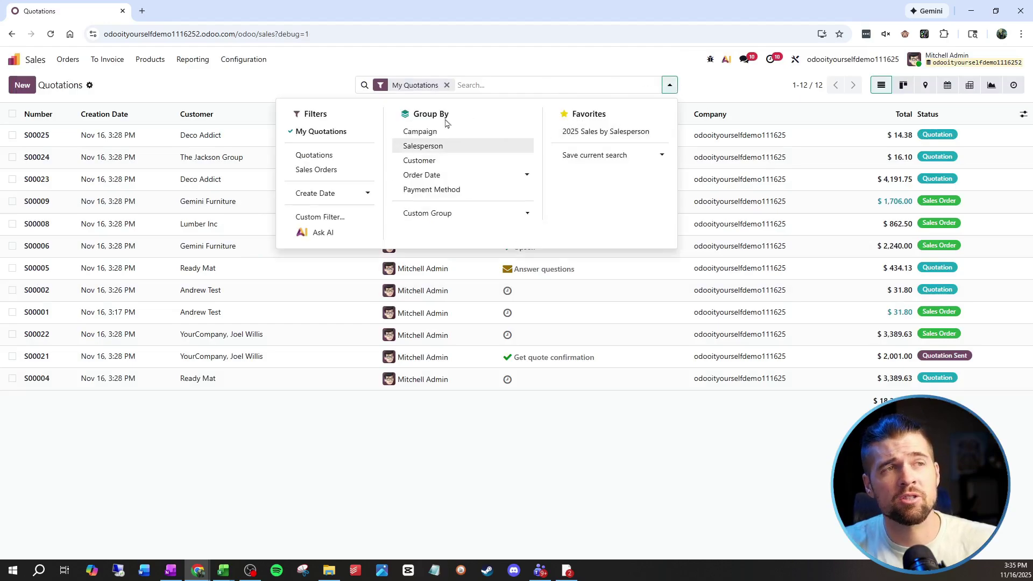
{"action": "left_click", "coordinate": [446, 85]}
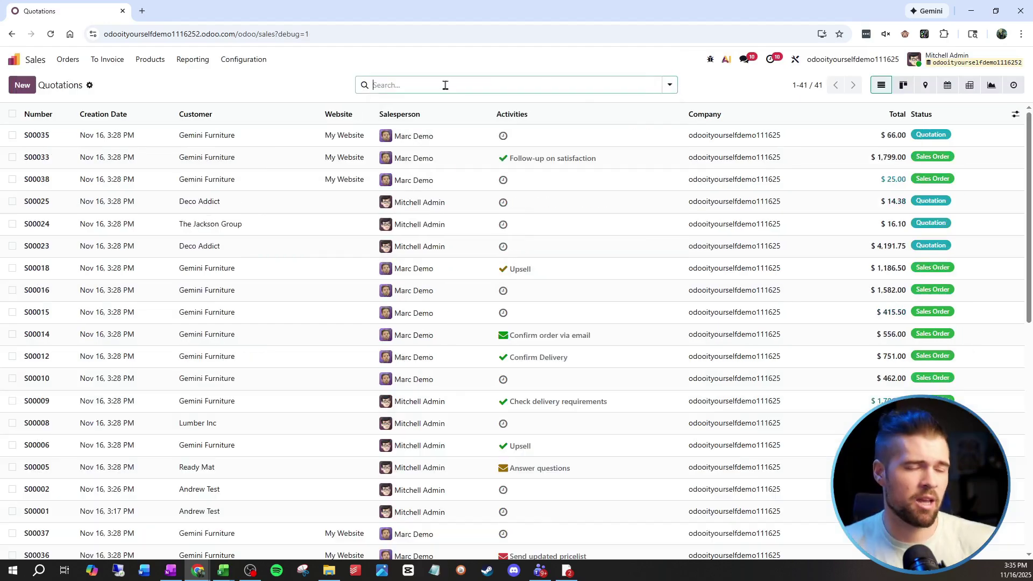
{"action": "type", "text": "tt"}
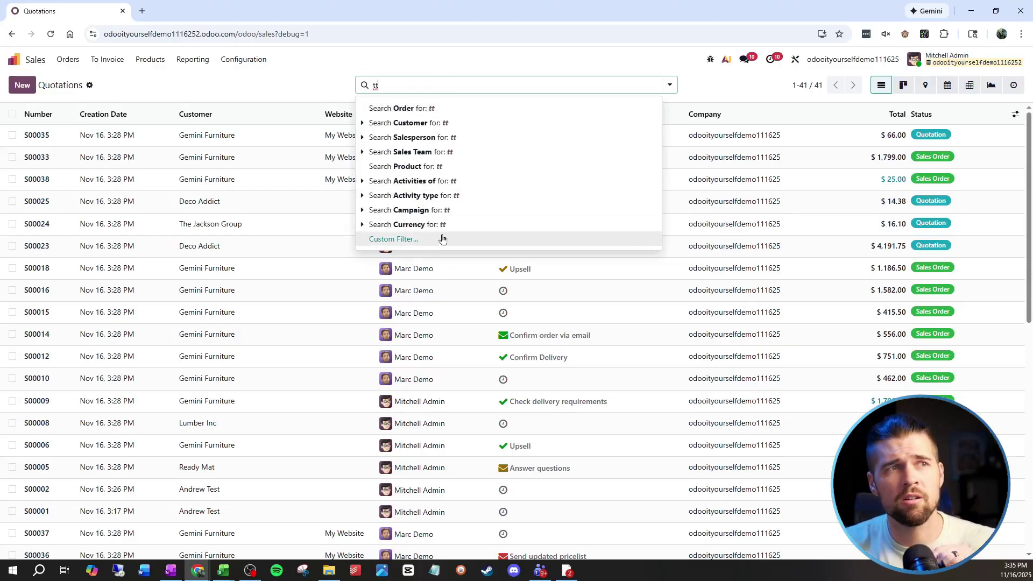
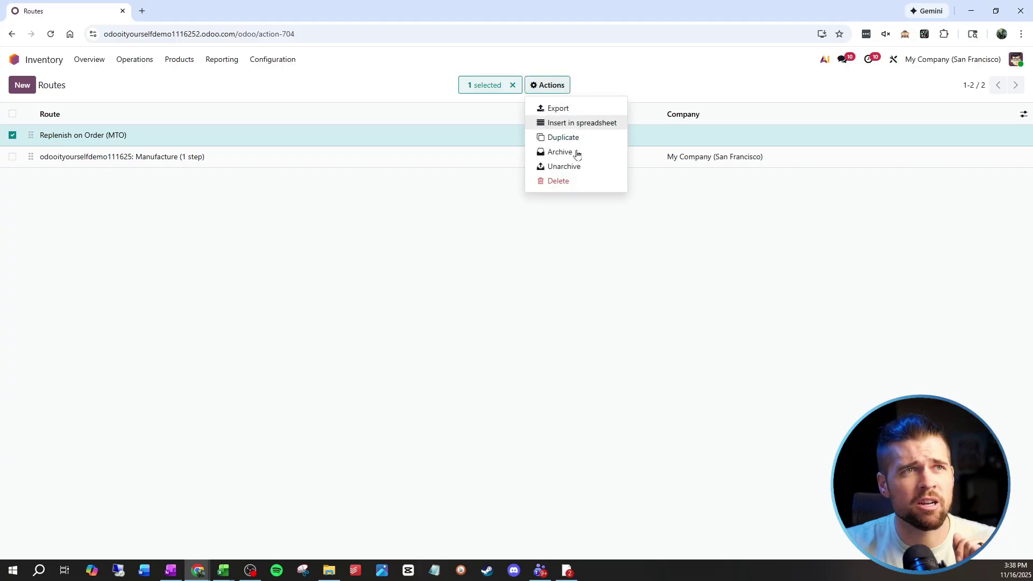
Unarchive the Replenish on Order (MTO) route and remove the Archived filter from the Routes list.
{"action": "left_click", "coordinate": [581, 166]}
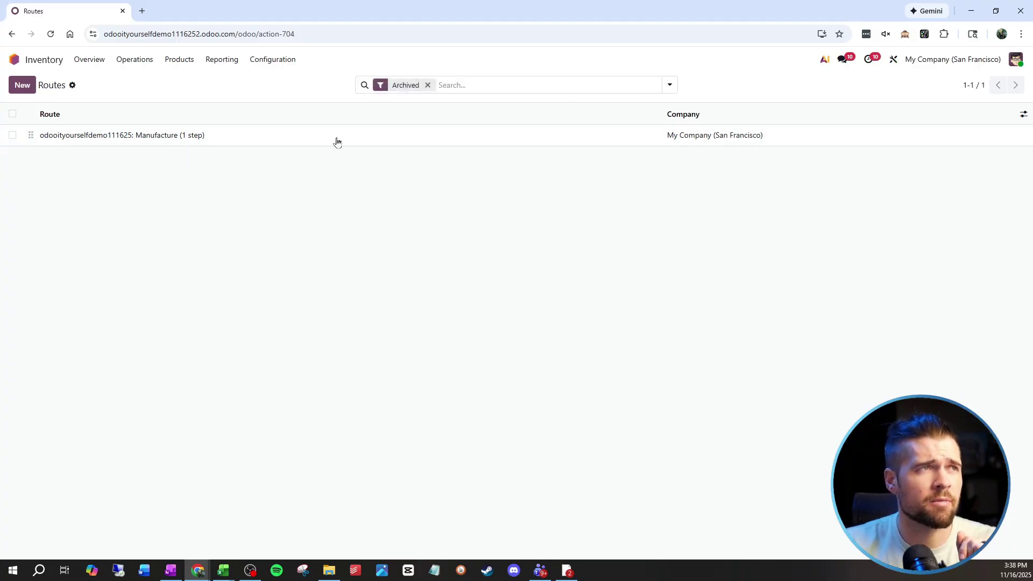
{"action": "left_click", "coordinate": [427, 85]}
Duplicate the Routes browser tab and open the Cabinet with Doors product from the Sales product list in it.
{"action": "right_click", "coordinate": [103, 22]}
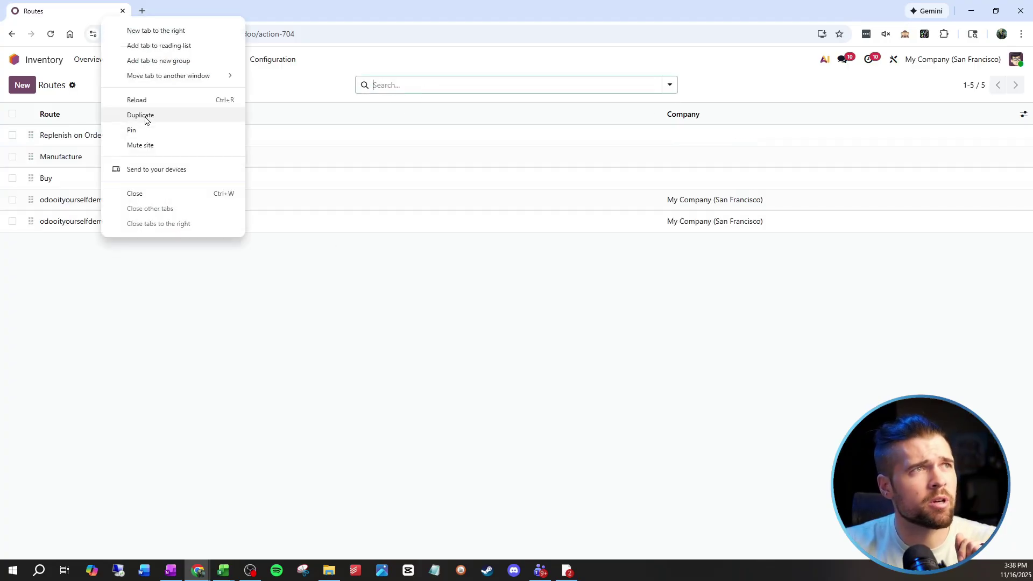
{"action": "left_click", "coordinate": [143, 115]}
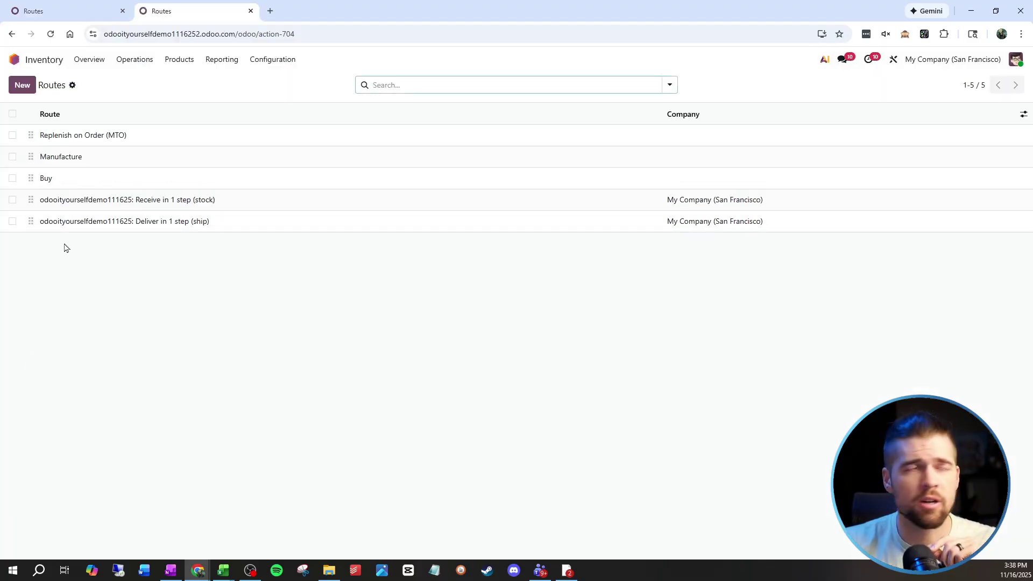
{"action": "left_click", "coordinate": [14, 59]}
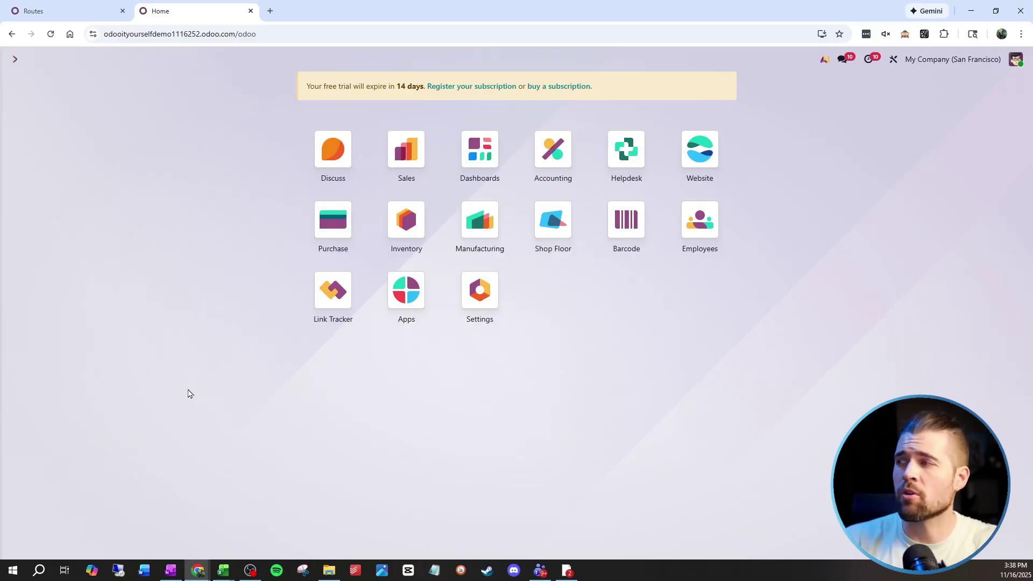
{"action": "type", "text": "products"}
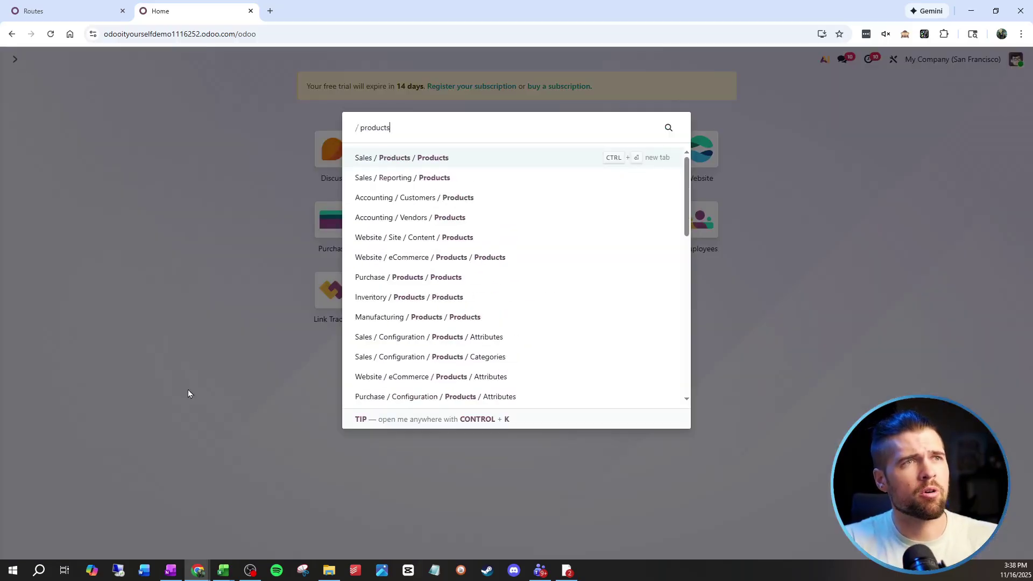
{"action": "left_click", "coordinate": [436, 158]}
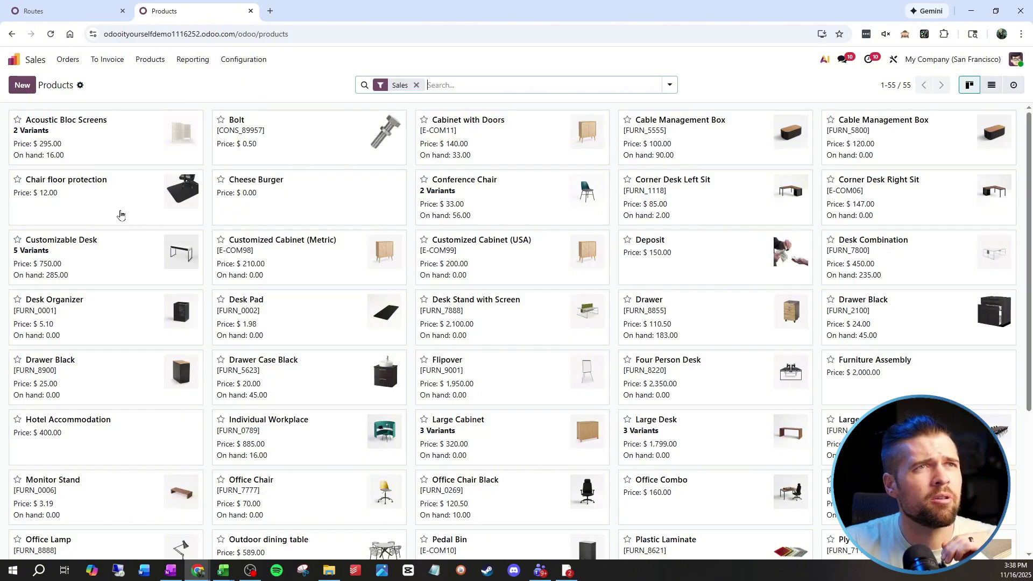
{"action": "left_click", "coordinate": [463, 144]}
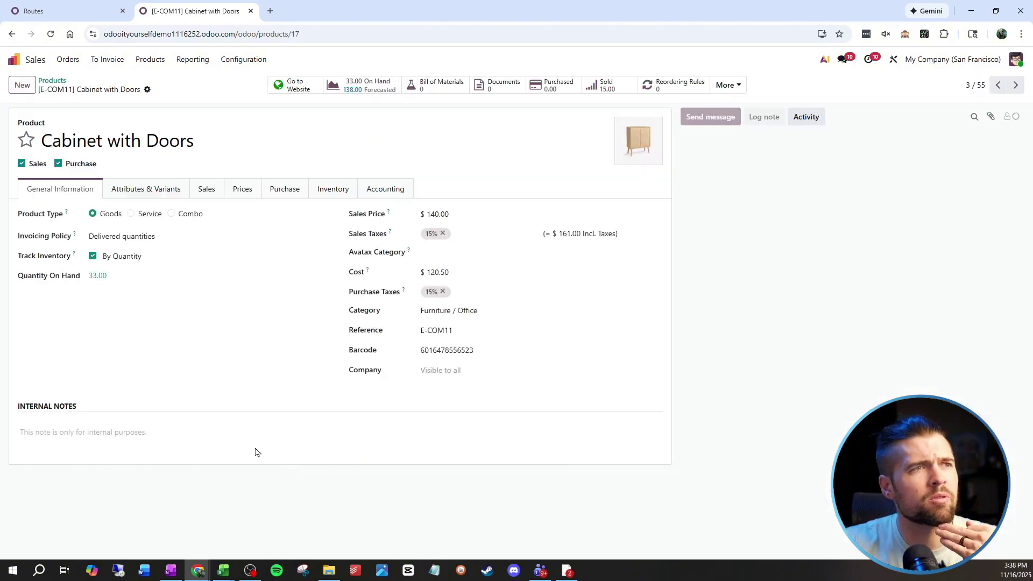
Check the product's vendor settings and enable the Replenish on Order (MTO) route in its inventory settings.
{"action": "left_click", "coordinate": [291, 189]}
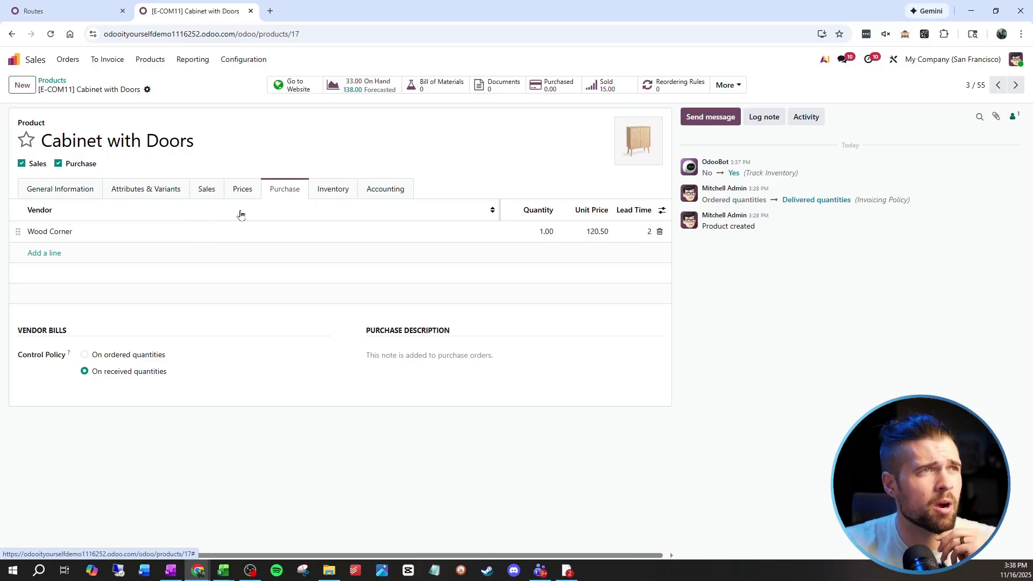
{"action": "left_click", "coordinate": [330, 195]}
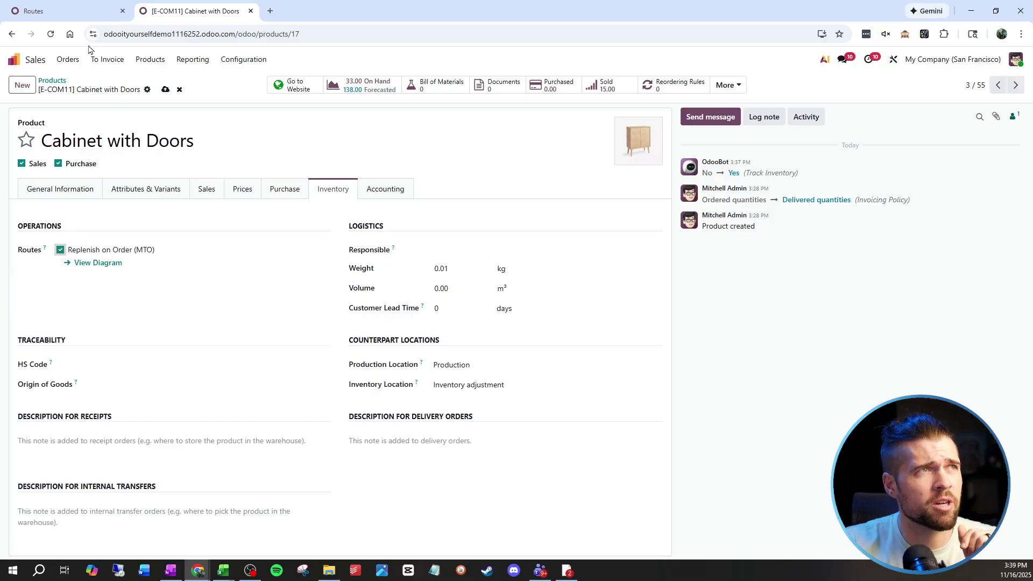
Open the Buy route in the Routes browser tab and make it applicable on Products.
{"action": "left_click", "coordinate": [60, 11]}
{"action": "left_click", "coordinate": [52, 179]}
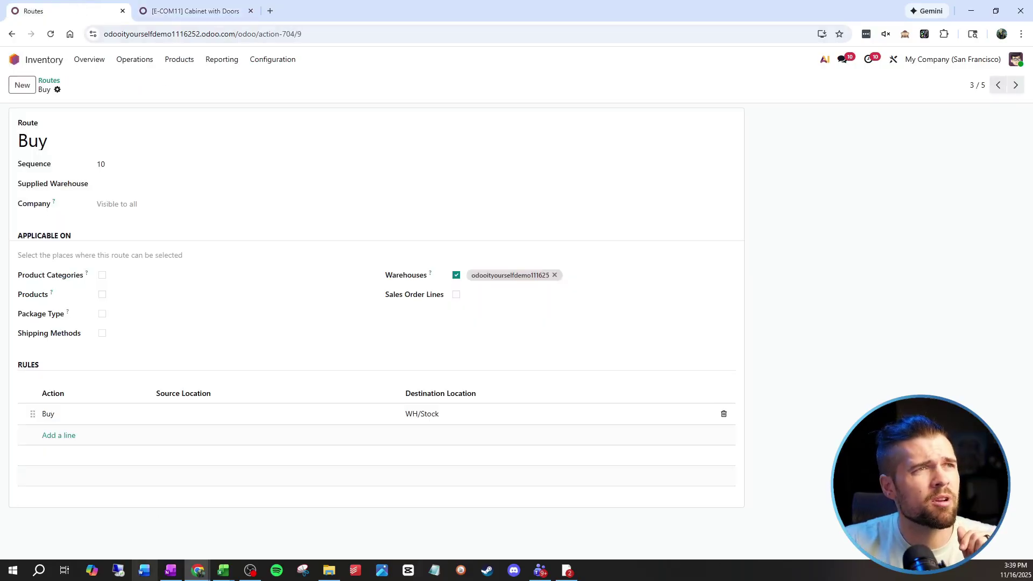
{"action": "left_click", "coordinate": [102, 295]}
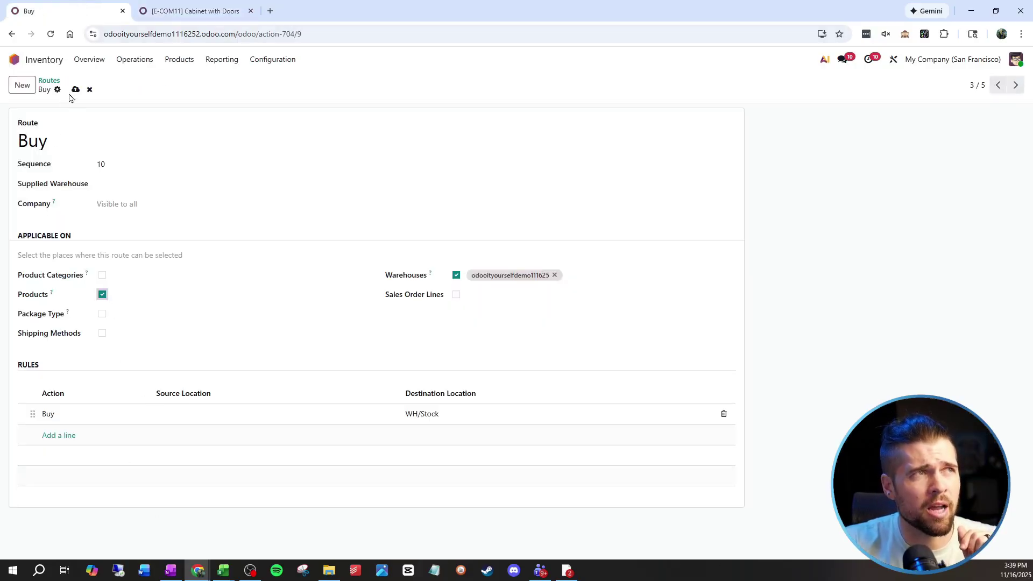
Reload the Cabinet with Doors product, enable the Buy route in its inventory settings and save the product.
{"action": "left_click", "coordinate": [226, 11]}
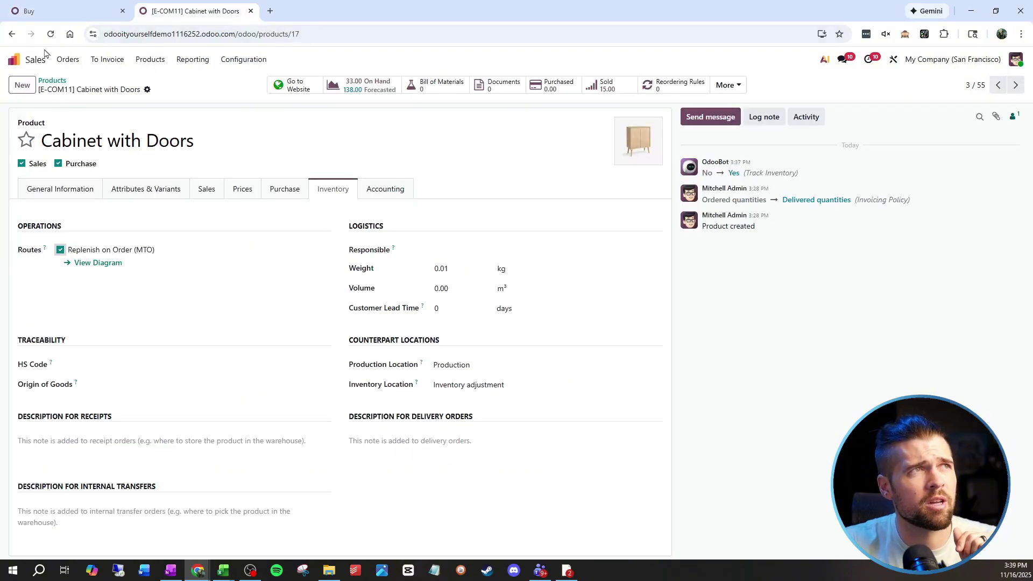
{"action": "left_click", "coordinate": [51, 34]}
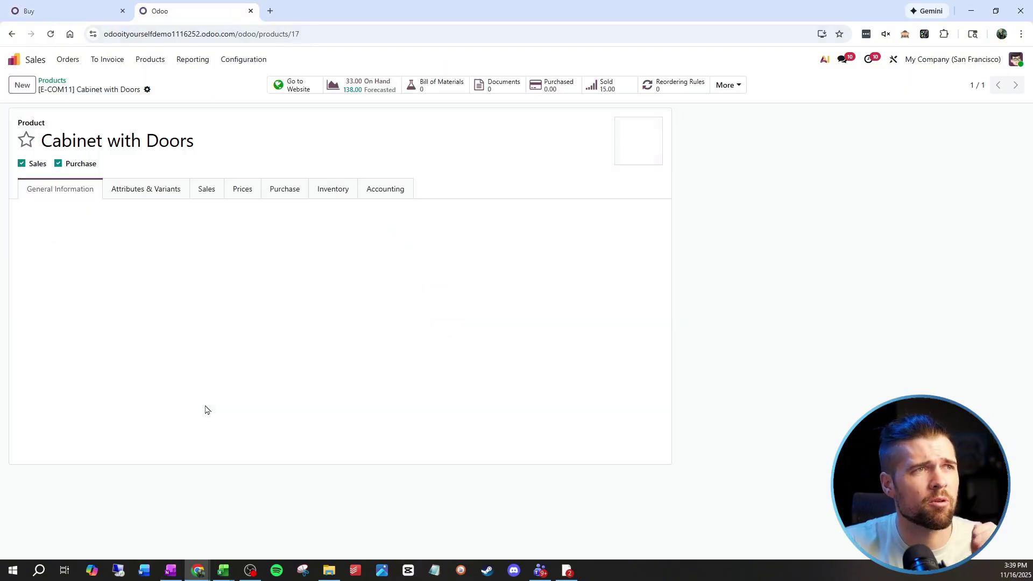
{"action": "left_click", "coordinate": [342, 189]}
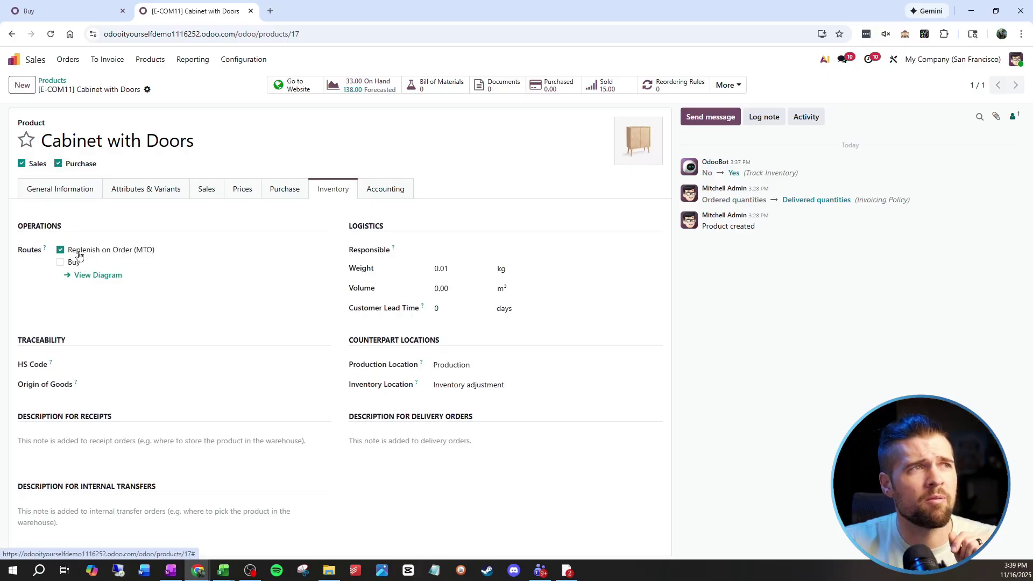
{"action": "left_click", "coordinate": [69, 264]}
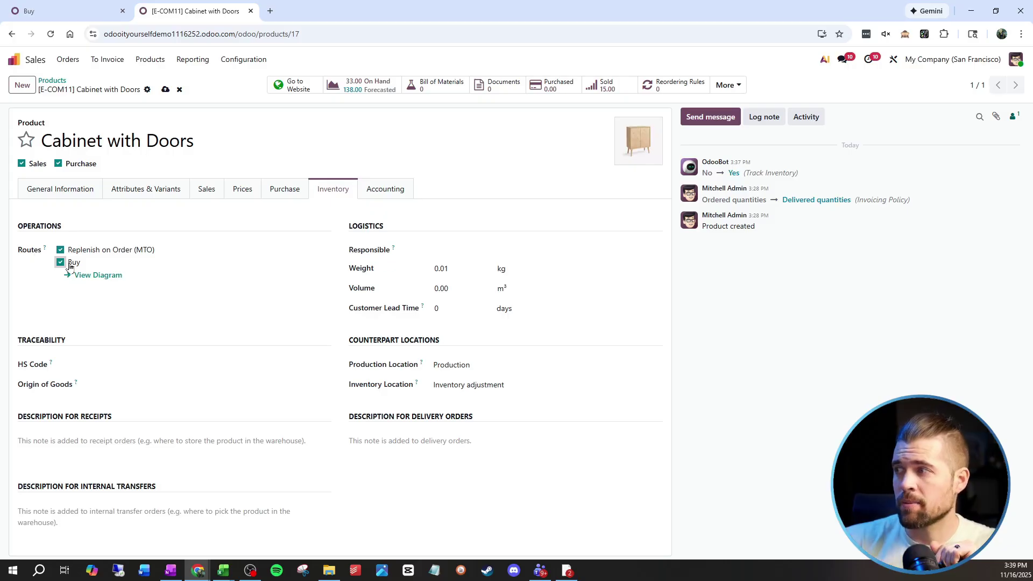
{"action": "left_click", "coordinate": [165, 89]}
Create a new quotation in Sales from the other browser tab and set the test contact as its customer.
{"action": "left_click", "coordinate": [67, 11]}
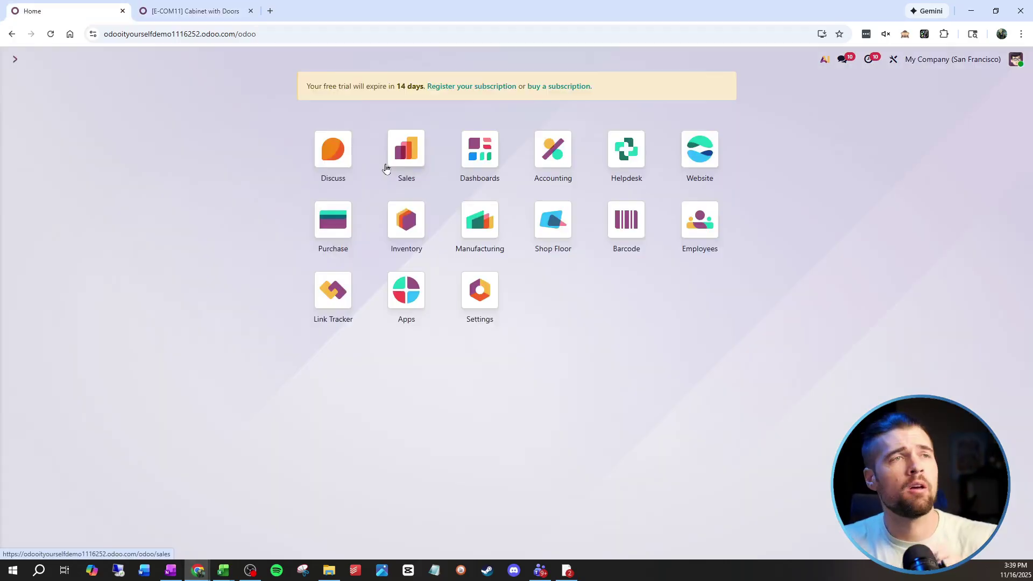
{"action": "left_click", "coordinate": [407, 162]}
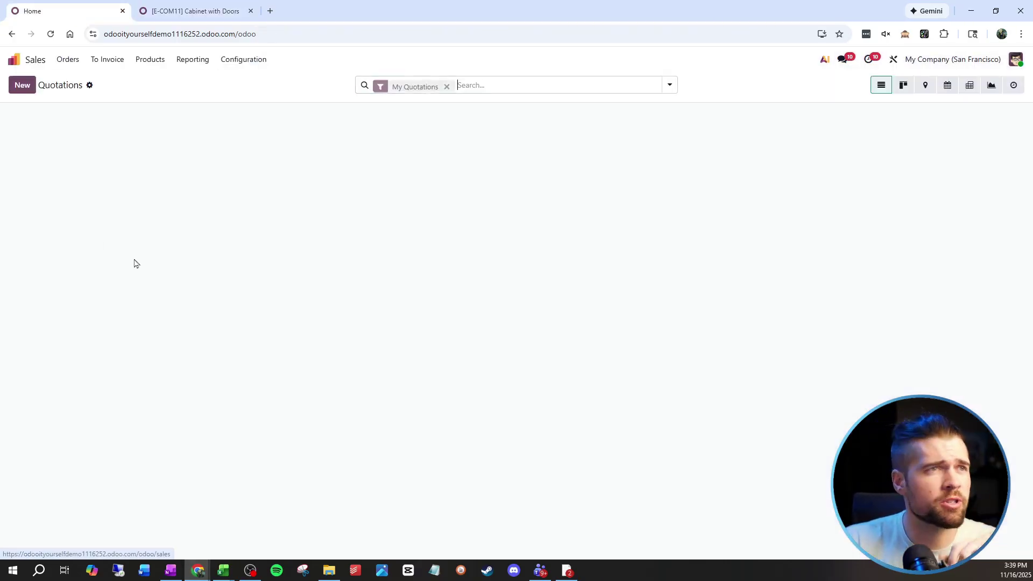
{"action": "left_click", "coordinate": [20, 90]}
{"action": "type", "text": "A"}
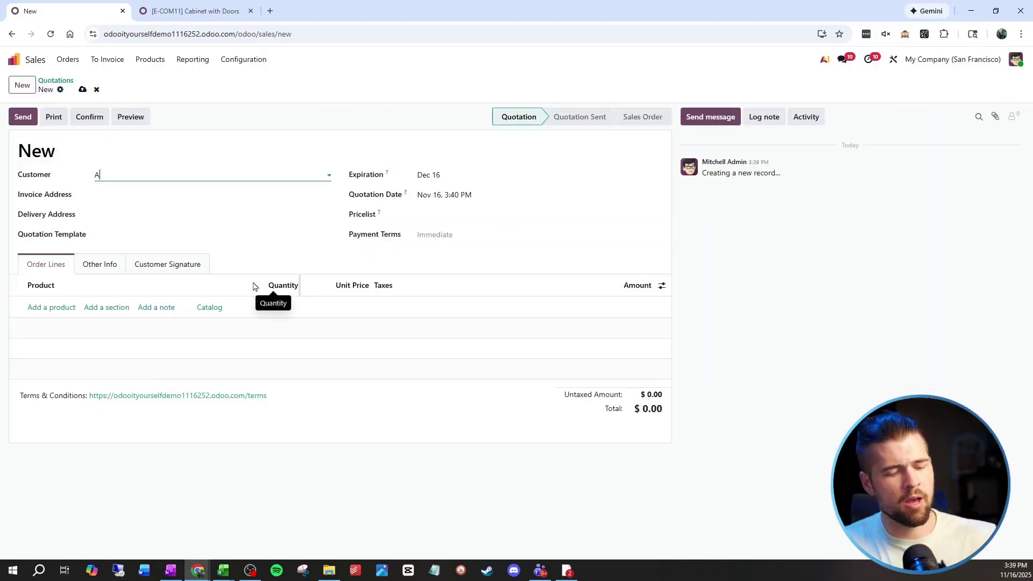
{"action": "type", "text": "ndrew Test"}
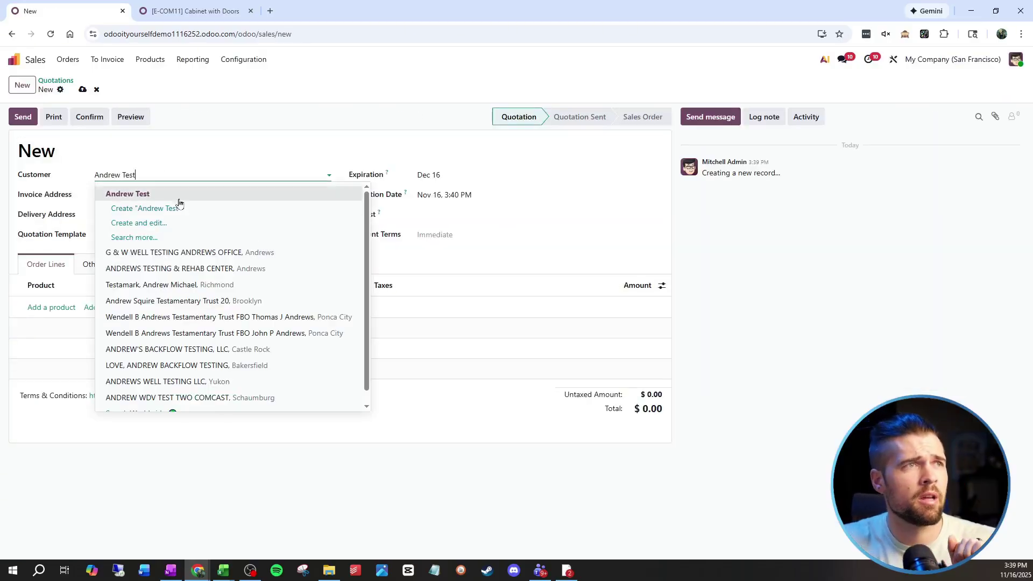
{"action": "left_click", "coordinate": [175, 196]}
Add an order line for Cabinet with Doors with a quantity of 10 to the quotation.
{"action": "left_click", "coordinate": [52, 308]}
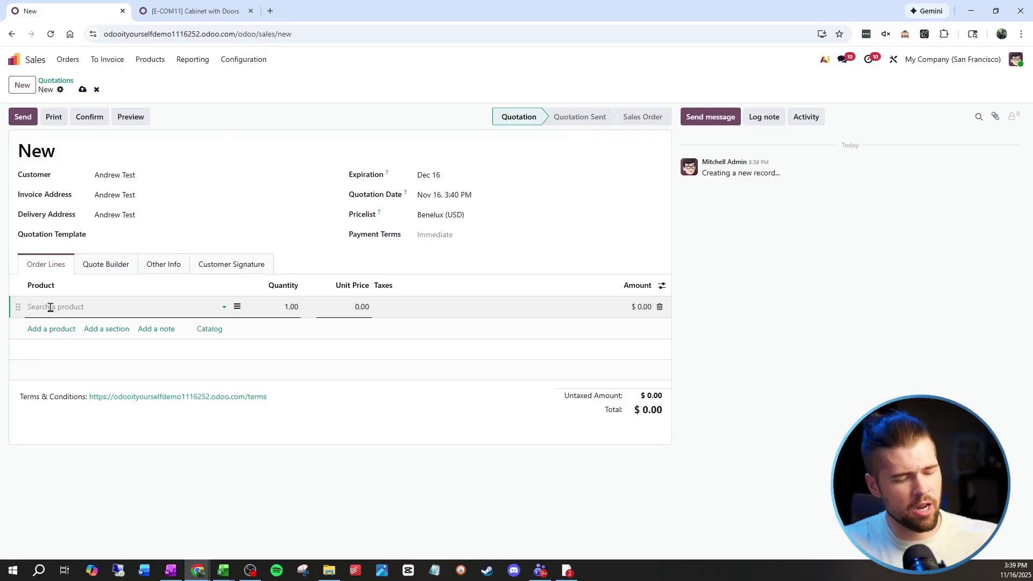
{"action": "type", "text": "Cabinet"}
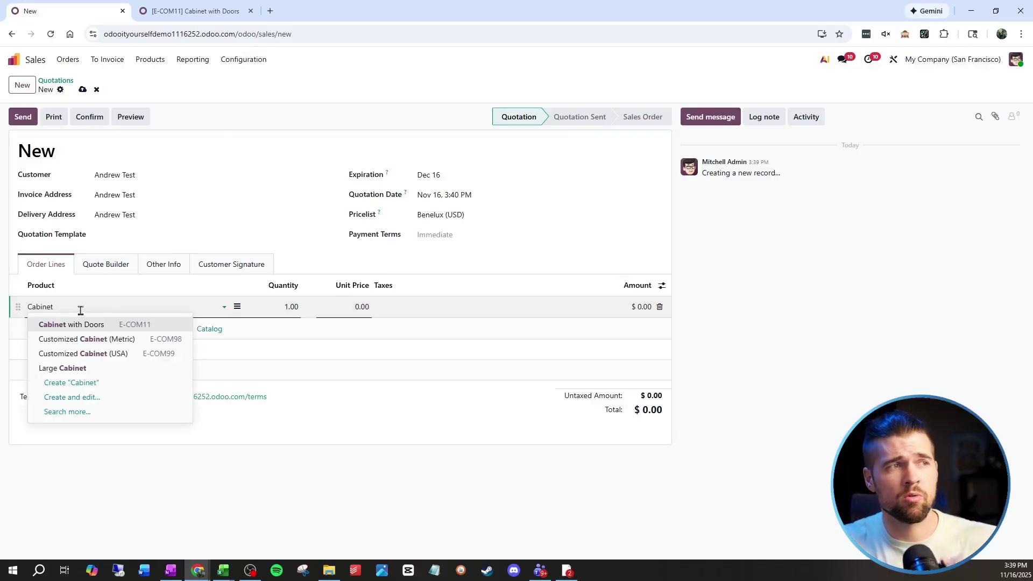
{"action": "left_click", "coordinate": [89, 326]}
{"action": "left_click", "coordinate": [285, 309]}
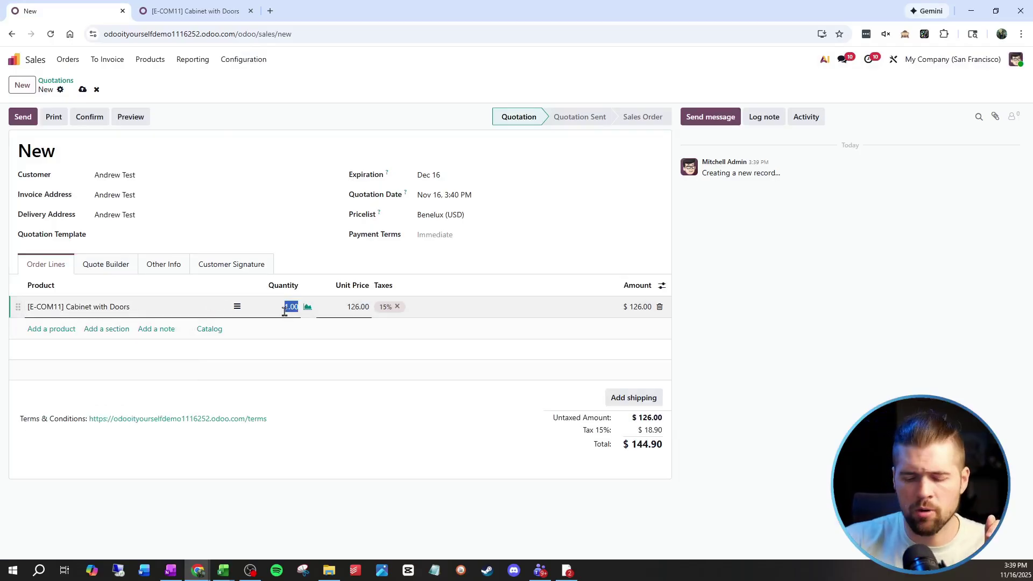
{"action": "type", "text": "10"}
{"action": "left_click", "coordinate": [309, 263]}
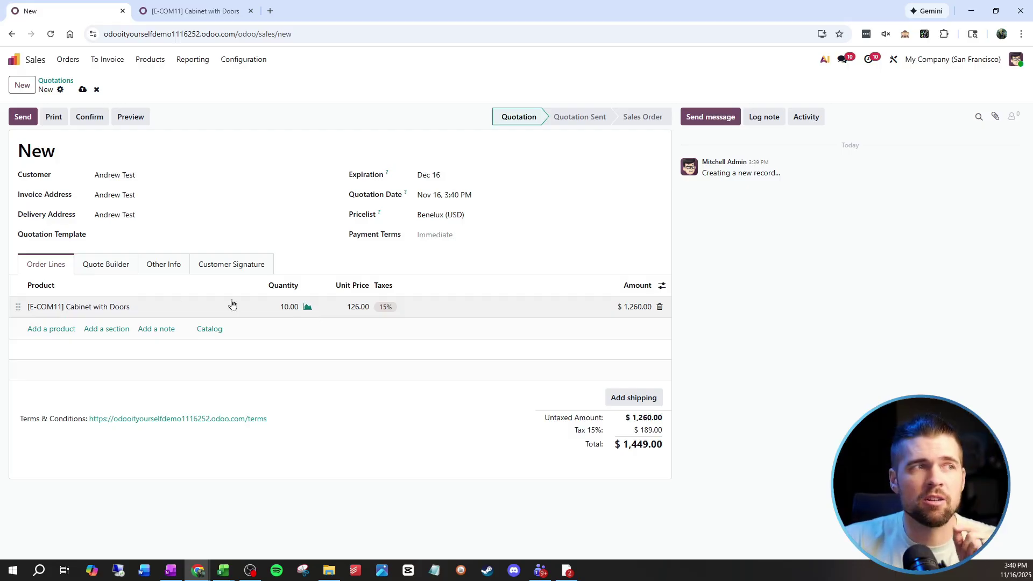
Check the stock levels on the product record of the order line and return to the quotation.
{"action": "left_click", "coordinate": [102, 308]}
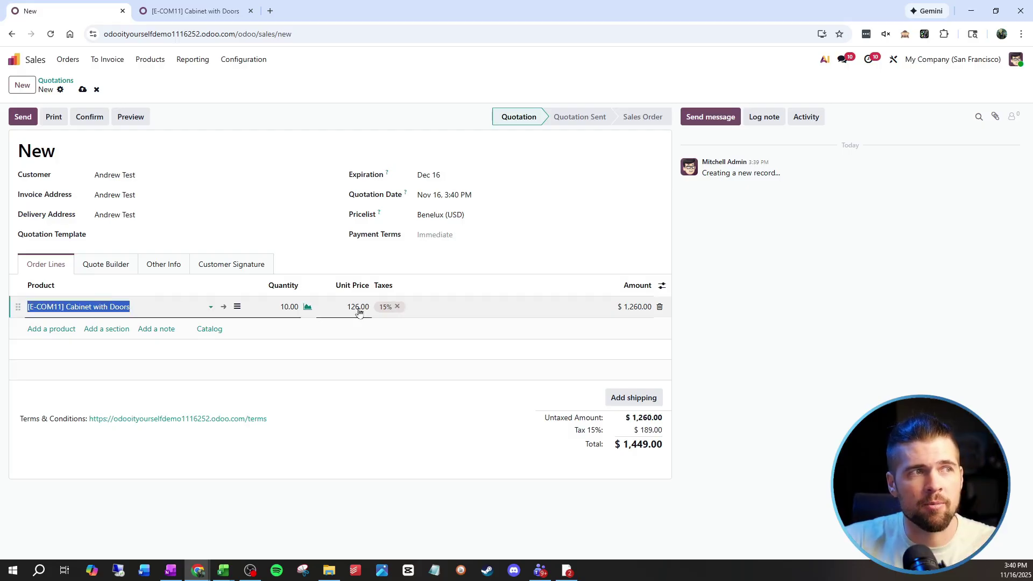
{"action": "left_click", "coordinate": [228, 306]}
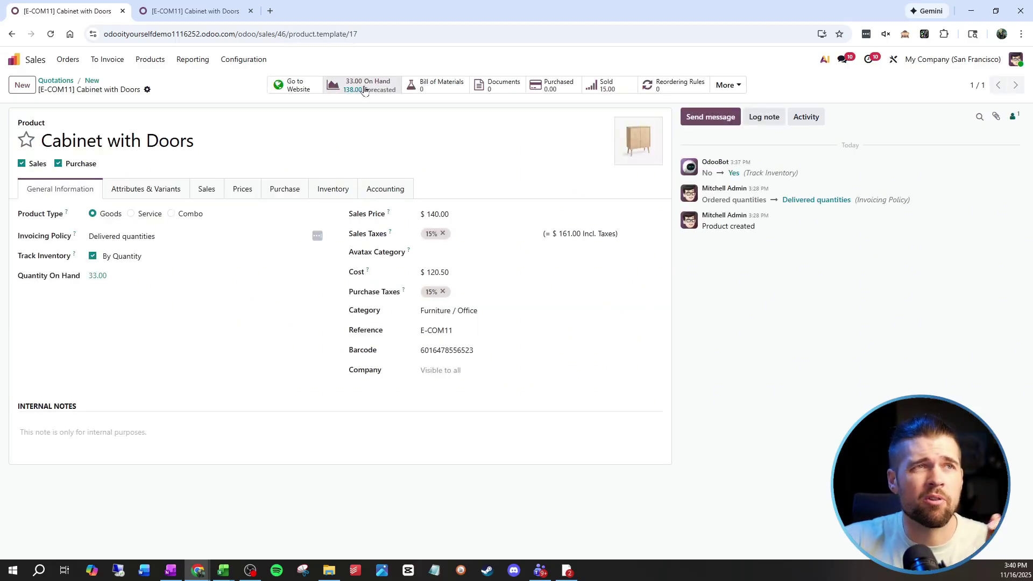
{"action": "left_click", "coordinate": [94, 82]}
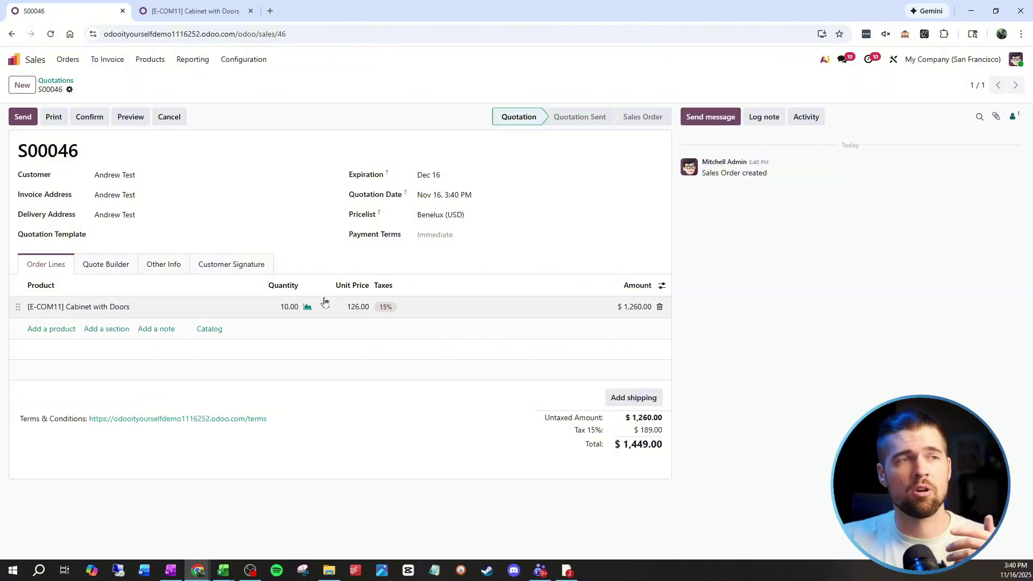
Confirm the quotation, review the linked purchase order for the cabinets and return to the sales order.
{"action": "left_click", "coordinate": [96, 123]}
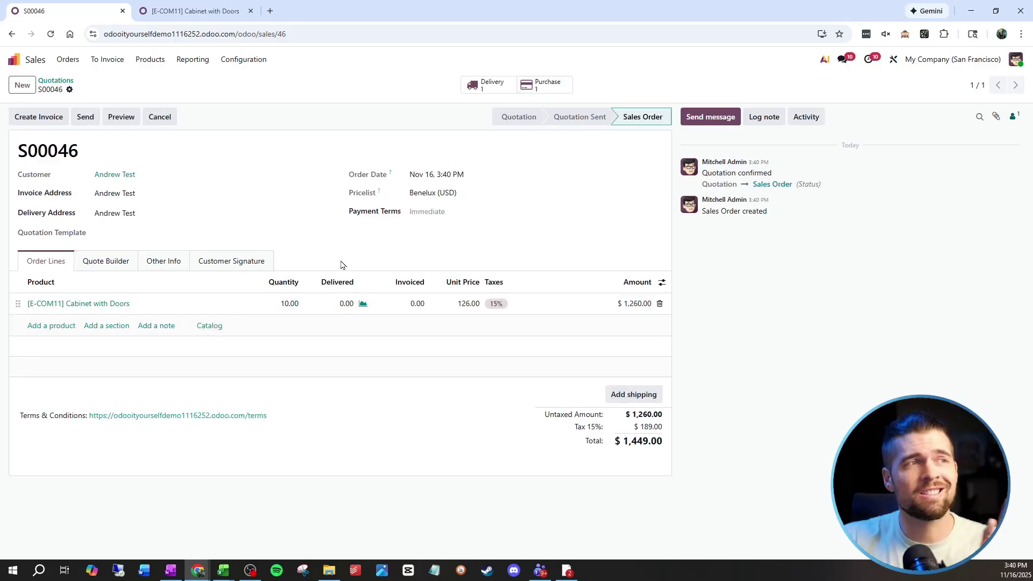
{"action": "left_click", "coordinate": [541, 92]}
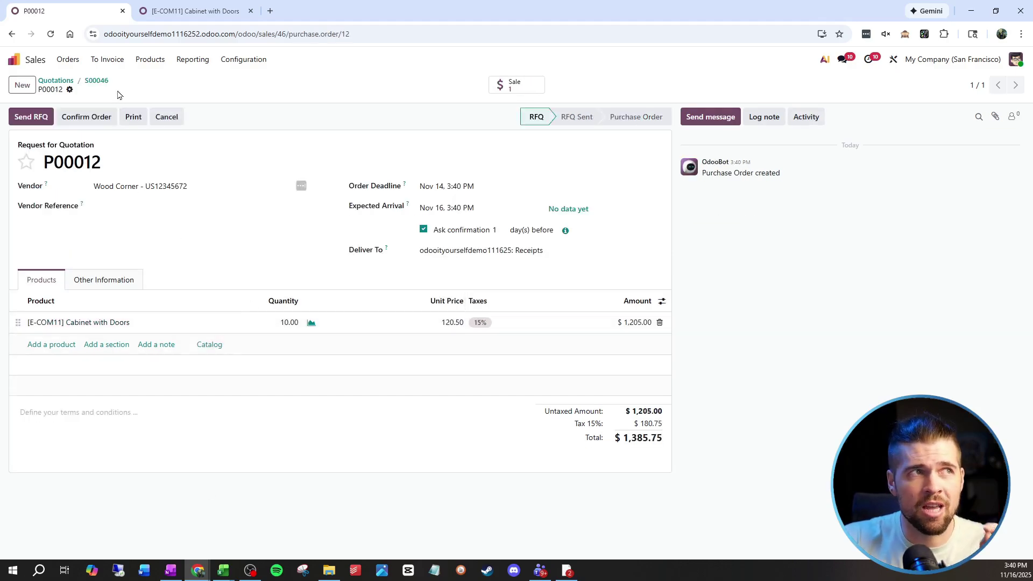
{"action": "left_click", "coordinate": [97, 80]}
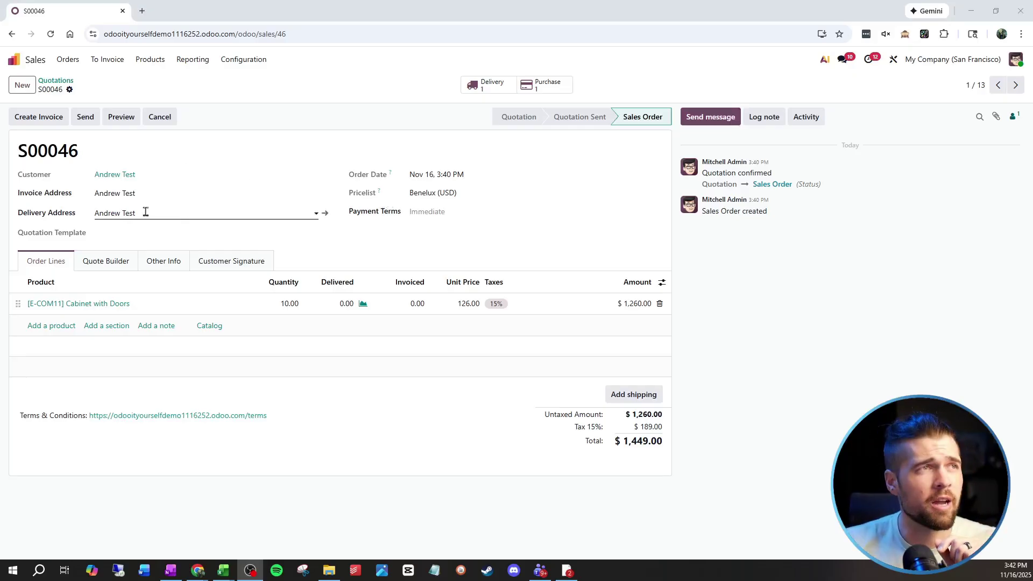
Open the e-mail for sending the sales order and review its default message.
{"action": "left_click", "coordinate": [84, 117]}
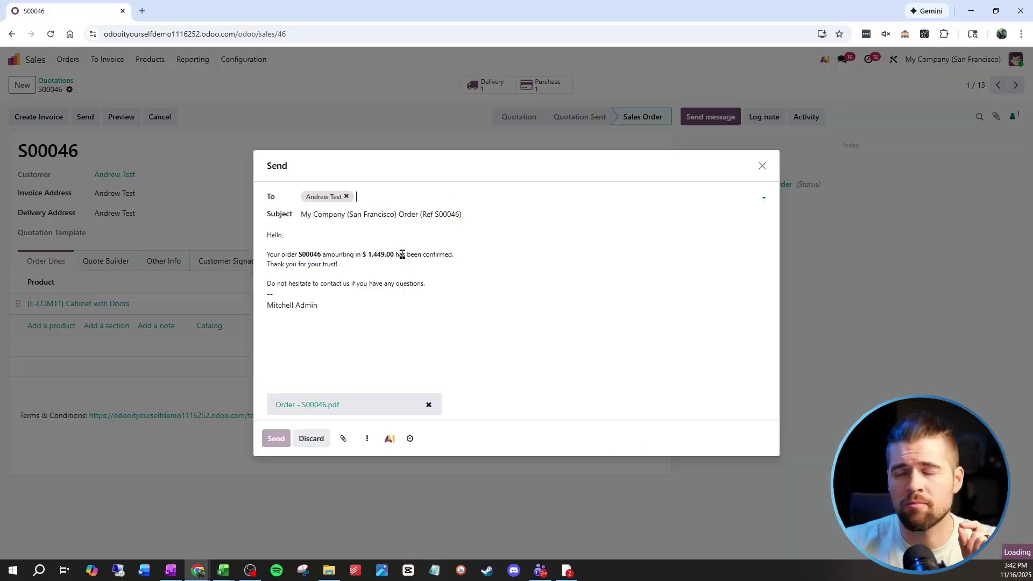
{"action": "left_click", "coordinate": [322, 257]}
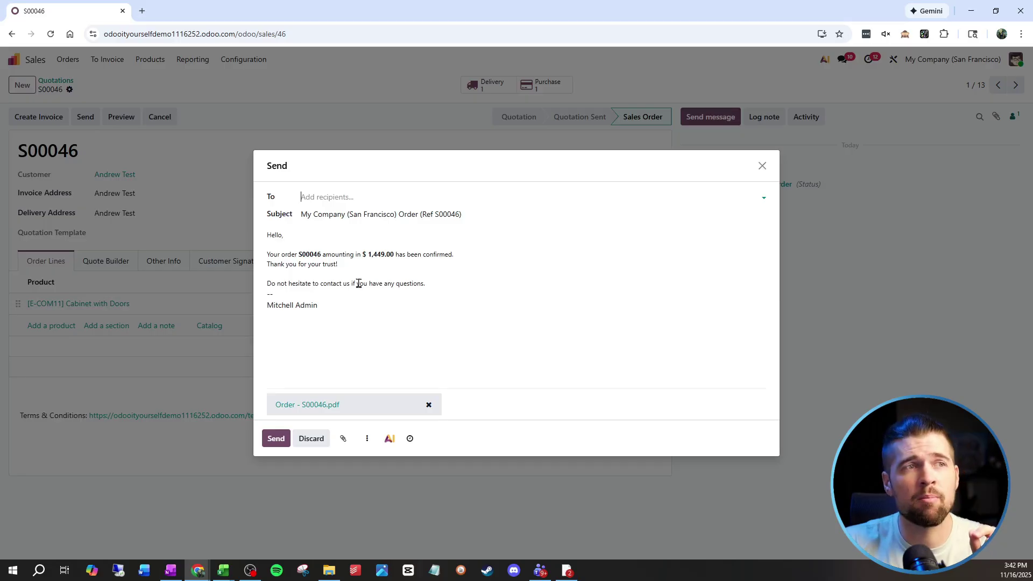
{"action": "left_click", "coordinate": [350, 310]}
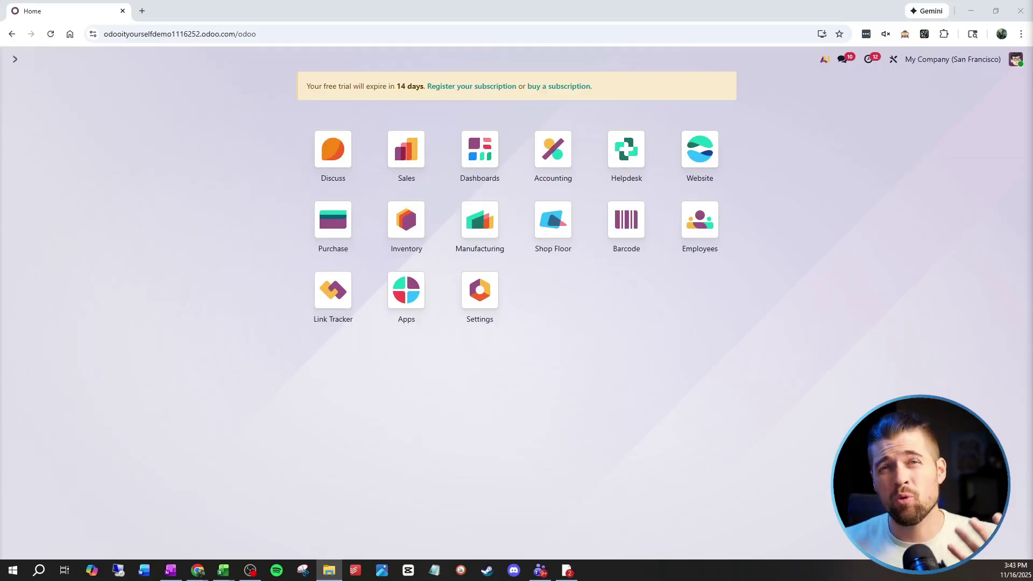
Search the Odoo commands for "email te" from the home screen and open Email Templates.
{"action": "left_click", "coordinate": [601, 374]}
{"action": "type", "text": "email tem"}
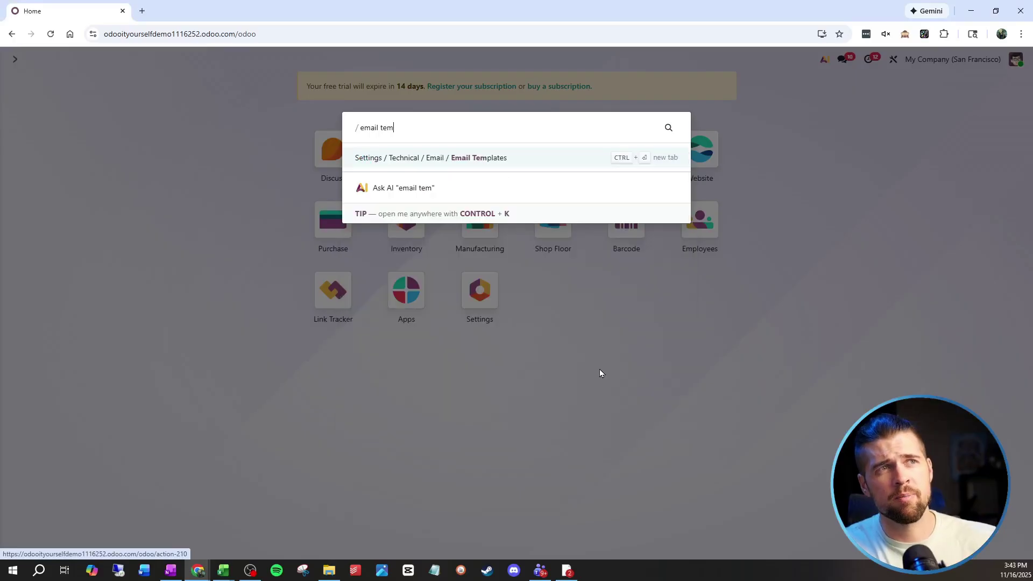
{"action": "key", "text": "BackSpace"}
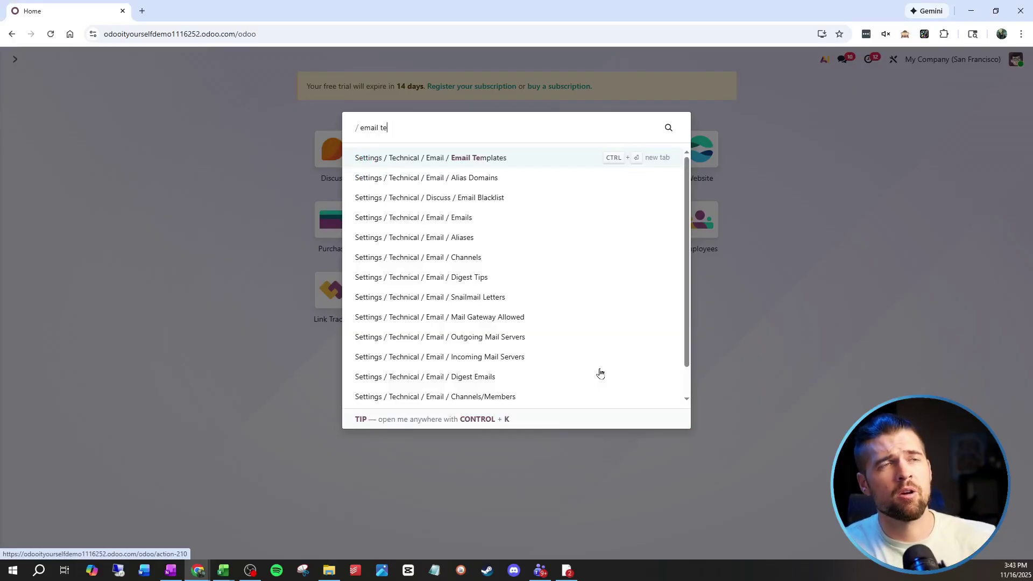
{"action": "left_click", "coordinate": [500, 157]}
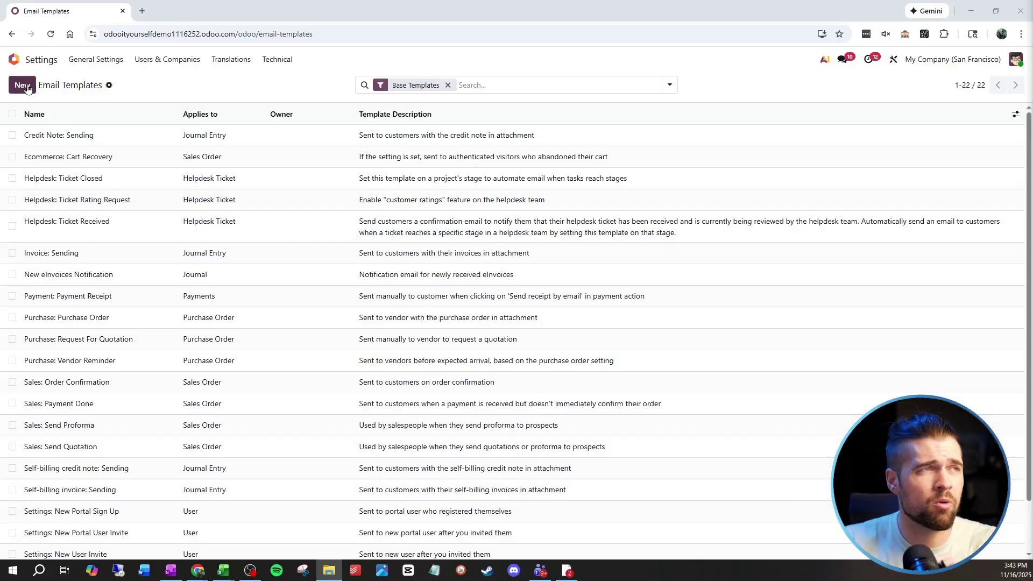
Create a new email template named "Thank You for a Sale".
{"action": "left_click", "coordinate": [27, 88]}
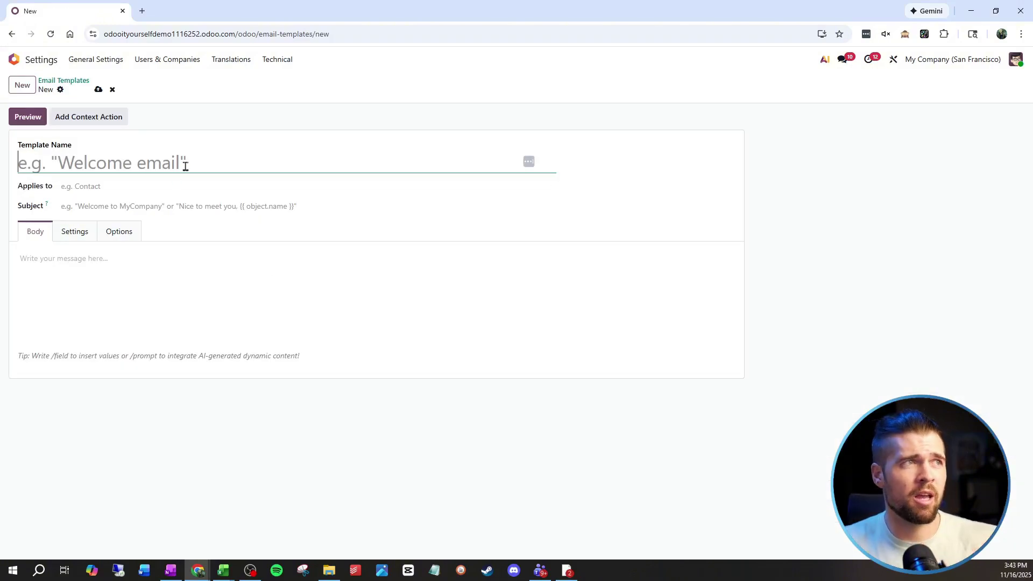
{"action": "type", "text": "Thank fo"}
{"action": "key", "text": "BackSpace"}
{"action": "key", "text": "BackSpace"}
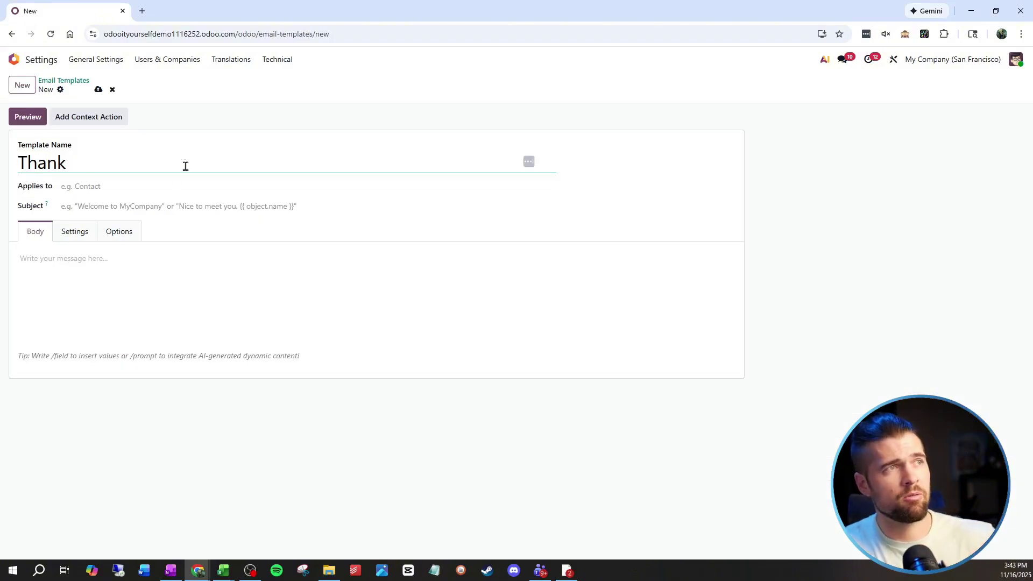
{"action": "type", "text": "You for a"}
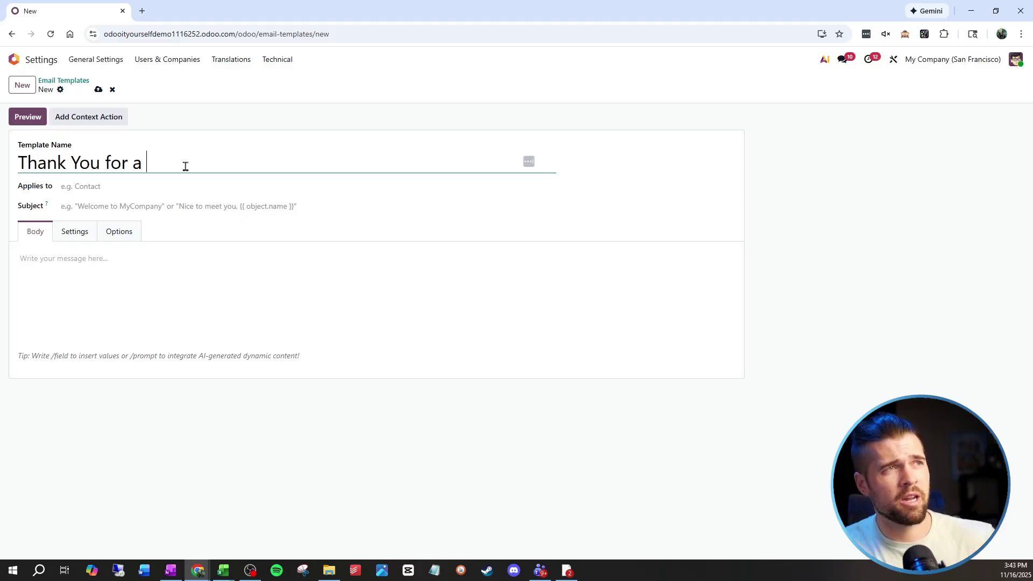
{"action": "type", "text": "Sale"}
Apply the template to Sales Order and set its subject to "Thank You".
{"action": "left_click", "coordinate": [152, 187]}
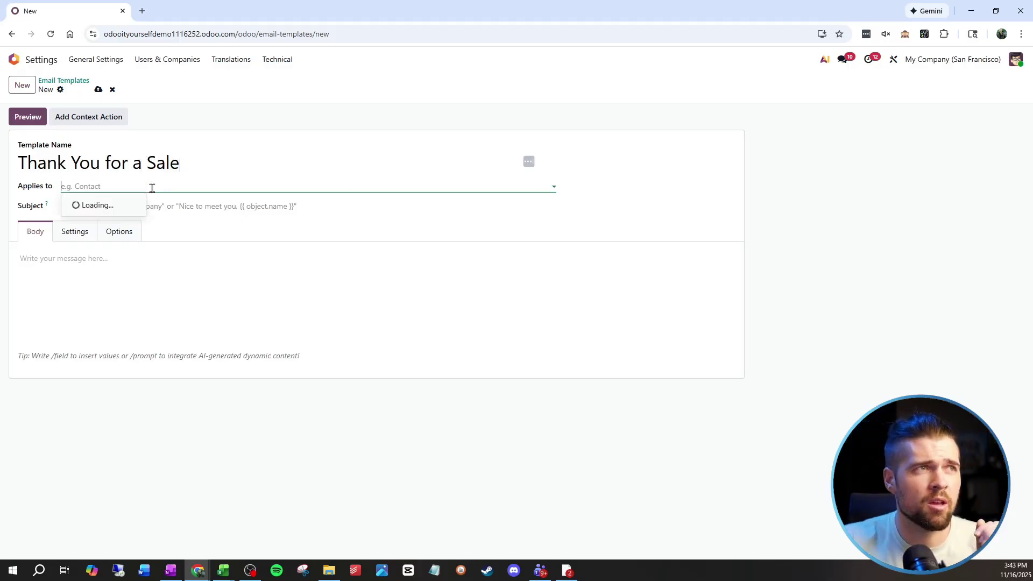
{"action": "type", "text": "sales"}
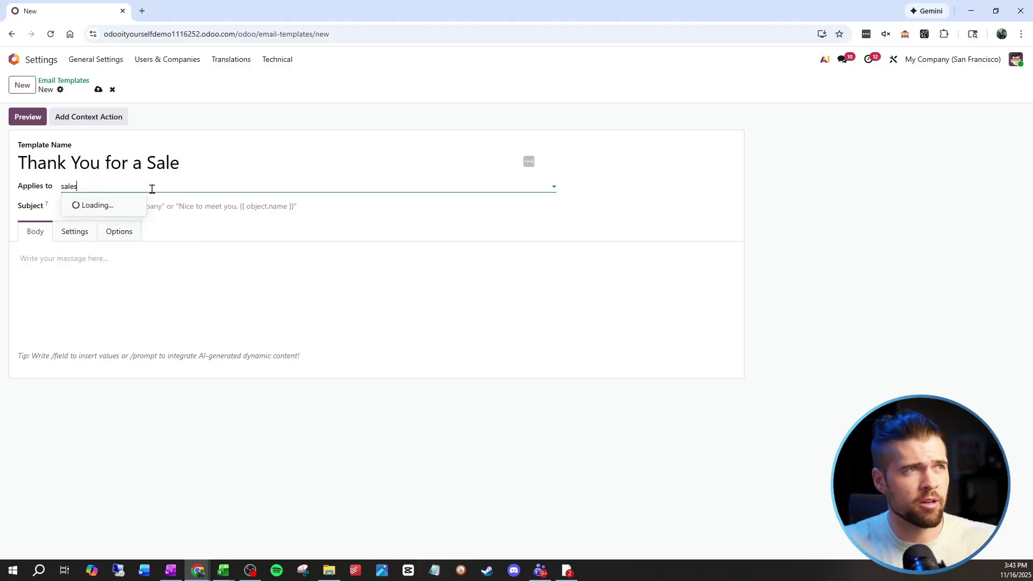
{"action": "left_click", "coordinate": [130, 204]}
{"action": "left_click", "coordinate": [128, 205]}
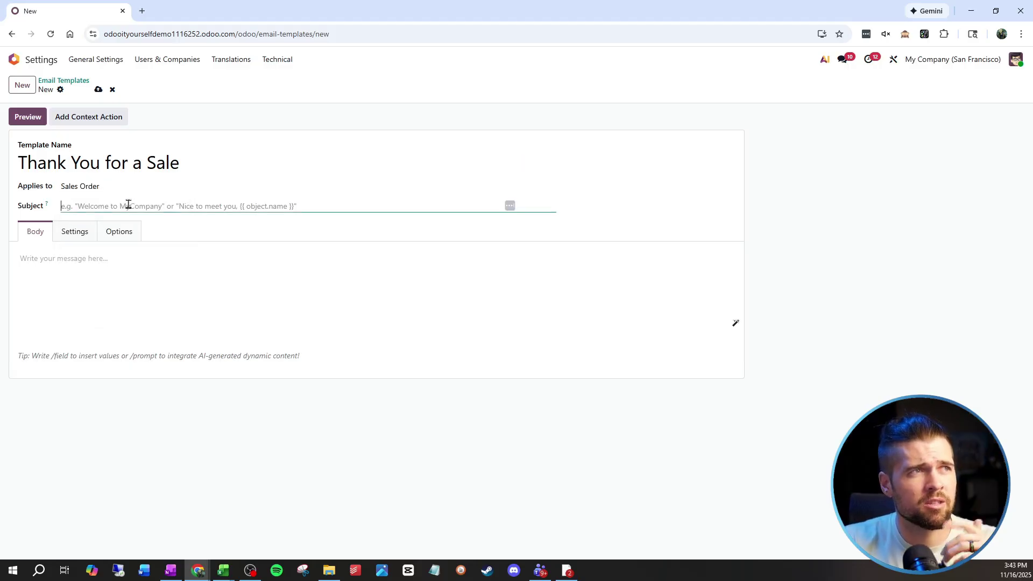
{"action": "type", "text": "Thank You"}
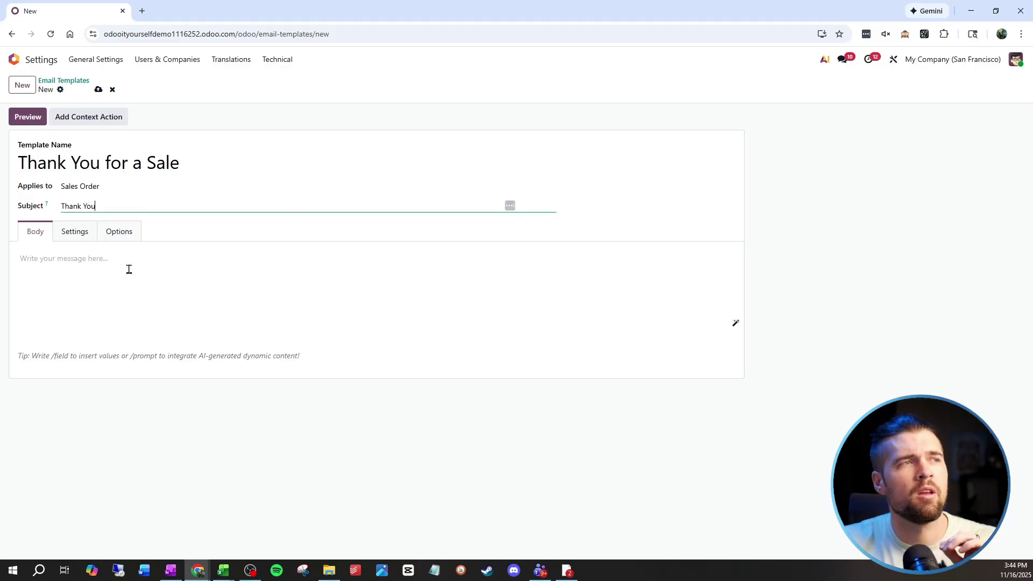
Examine the commands available for the template's body, including the sales order fields offered as dynamic placeholders.
{"action": "left_click", "coordinate": [129, 269]}
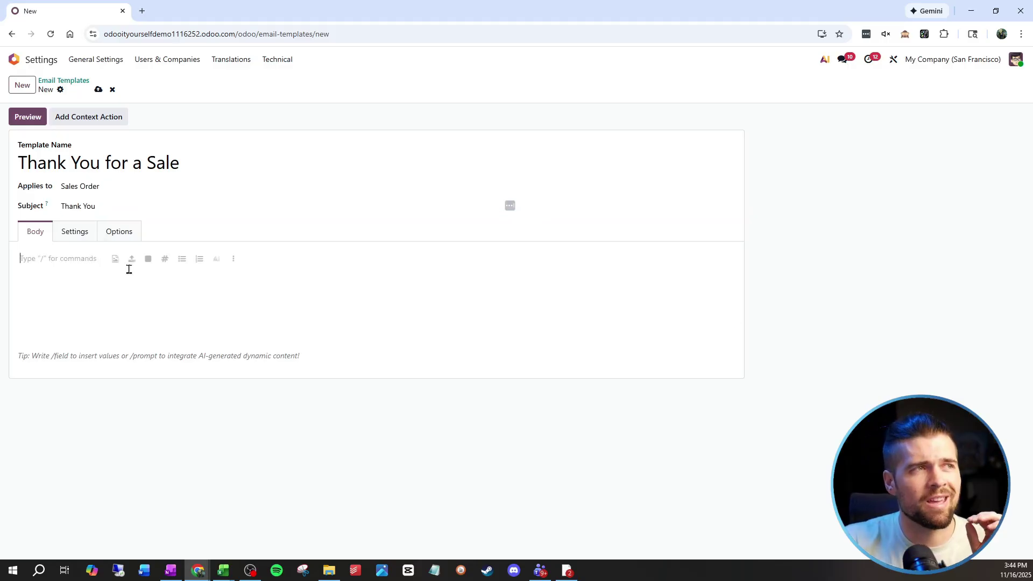
{"action": "type", "text": "/"}
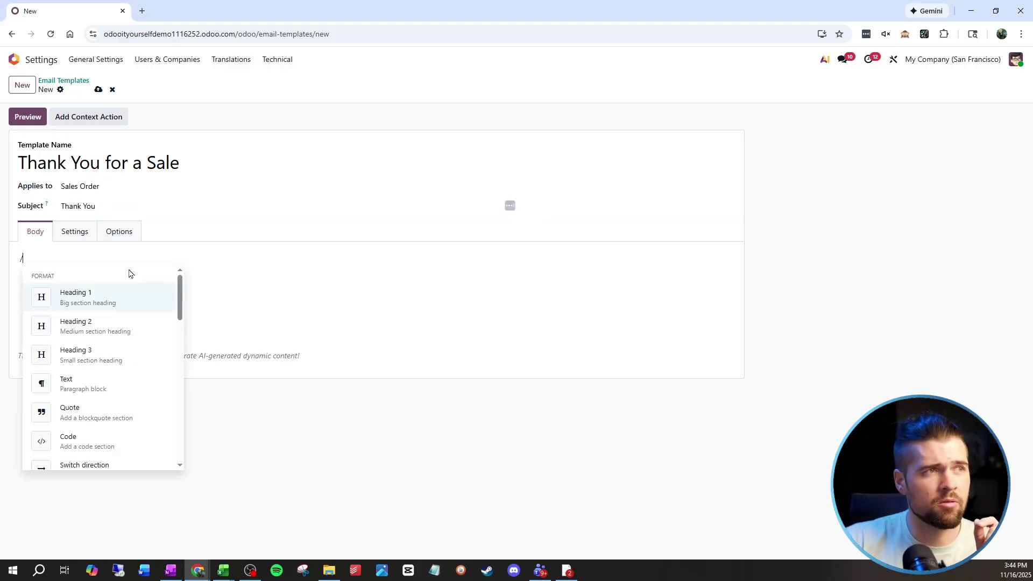
{"action": "scroll", "coordinate": [128, 301], "scroll_direction": "down", "scroll_amount": 2}
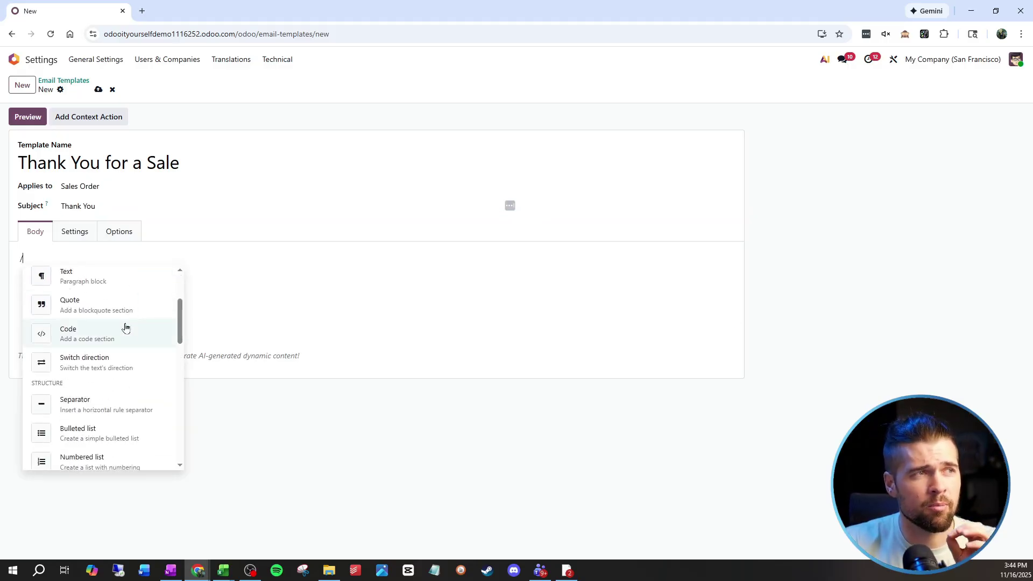
{"action": "scroll", "coordinate": [127, 331], "scroll_direction": "up", "scroll_amount": 2}
{"action": "scroll", "coordinate": [128, 331], "scroll_direction": "down", "scroll_amount": 10}
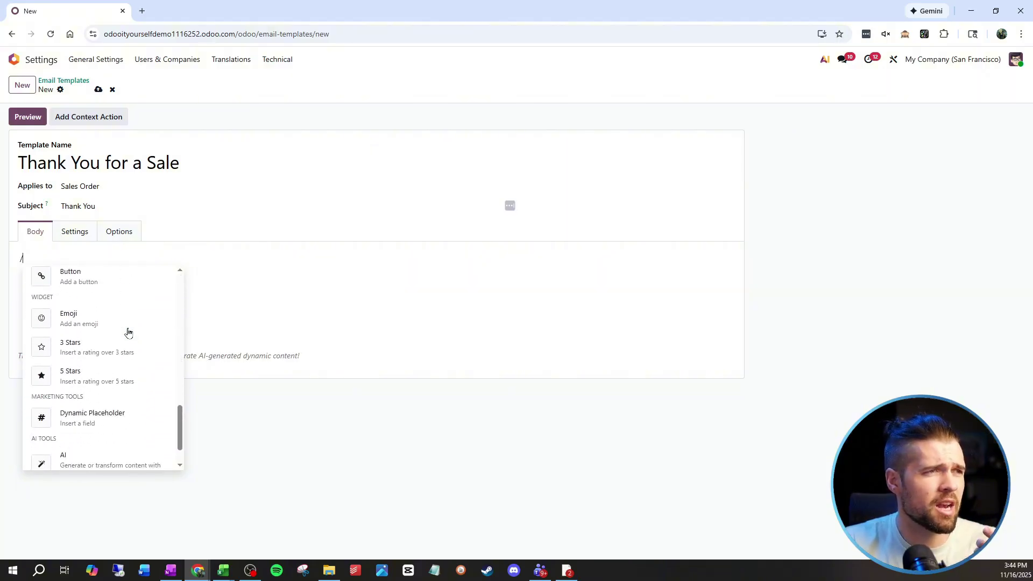
{"action": "left_click", "coordinate": [126, 428]}
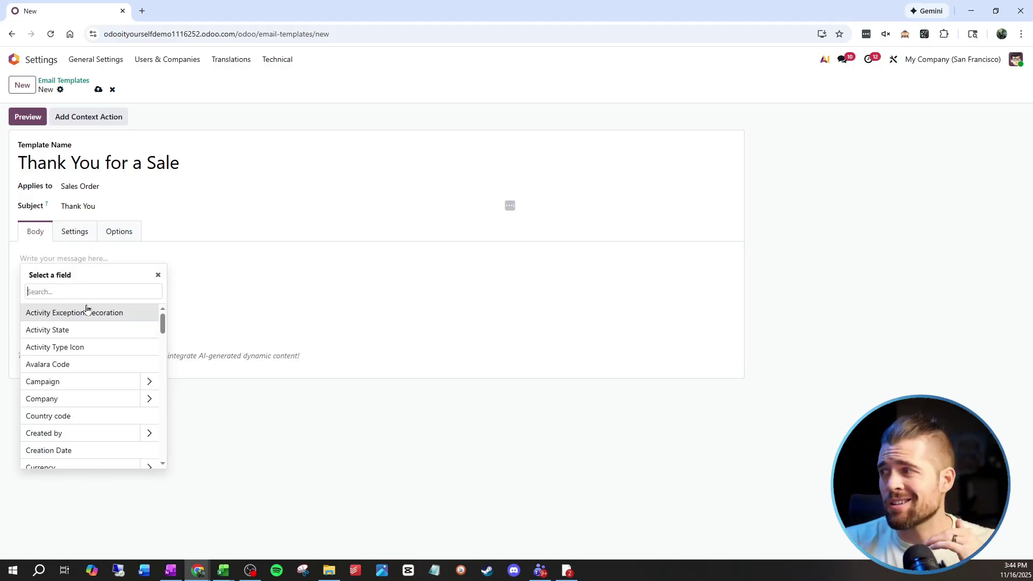
{"action": "left_click", "coordinate": [259, 297]}
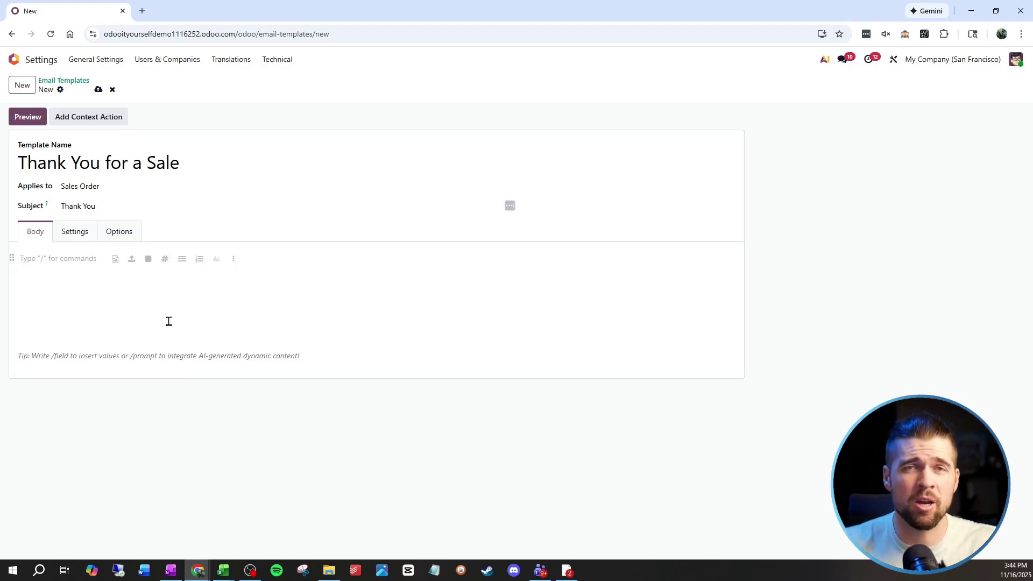
Add a context action for the "Thank You for a Sale" template so it can be sent from sales orders.
{"action": "key", "text": "alt+Tab"}
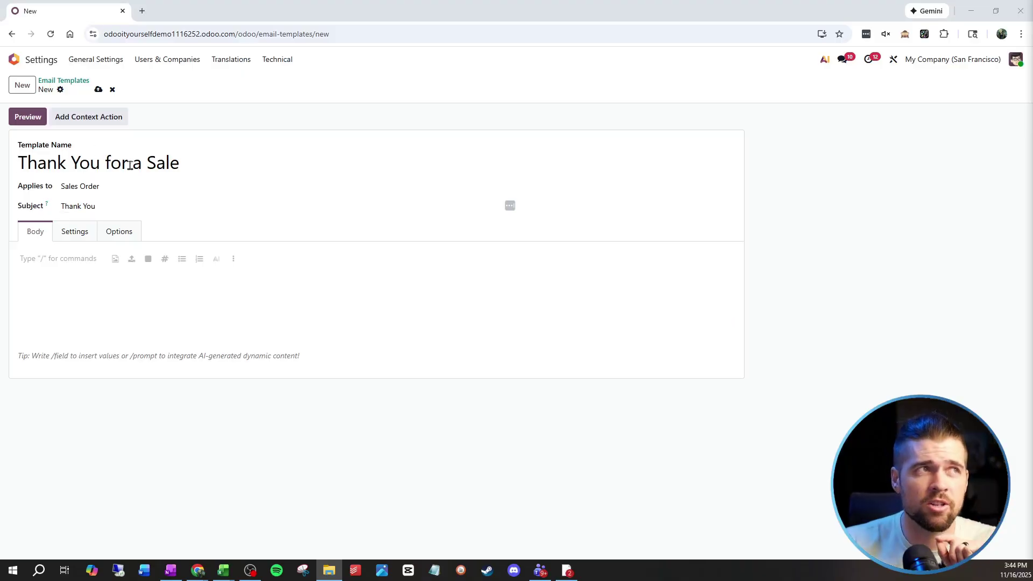
{"action": "left_click", "coordinate": [98, 123]}
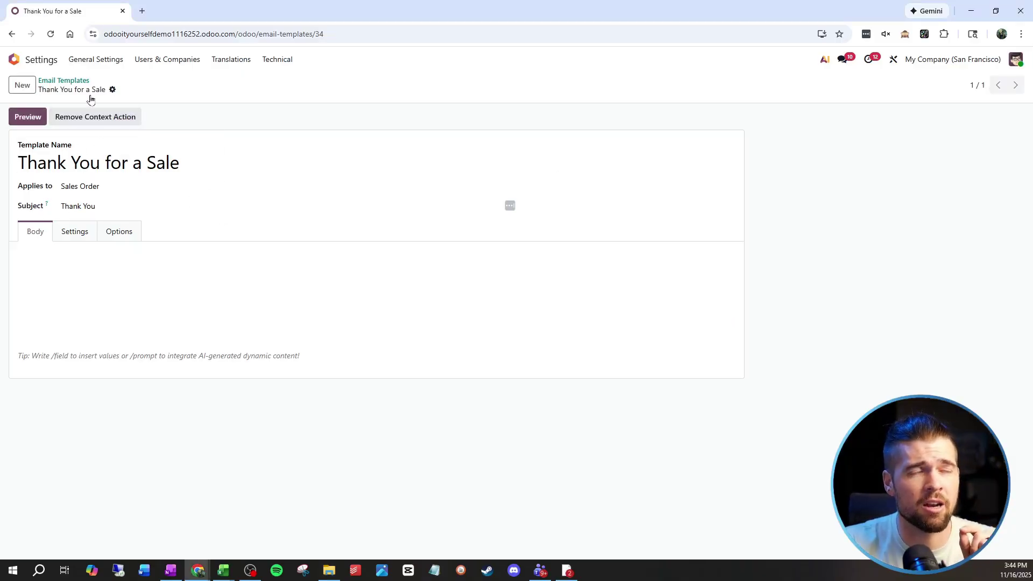
Duplicate the browser tab, open the newest sales order from the Sales quotations in it, and show the order's available actions.
{"action": "right_click", "coordinate": [83, 15]}
{"action": "left_click", "coordinate": [152, 110]}
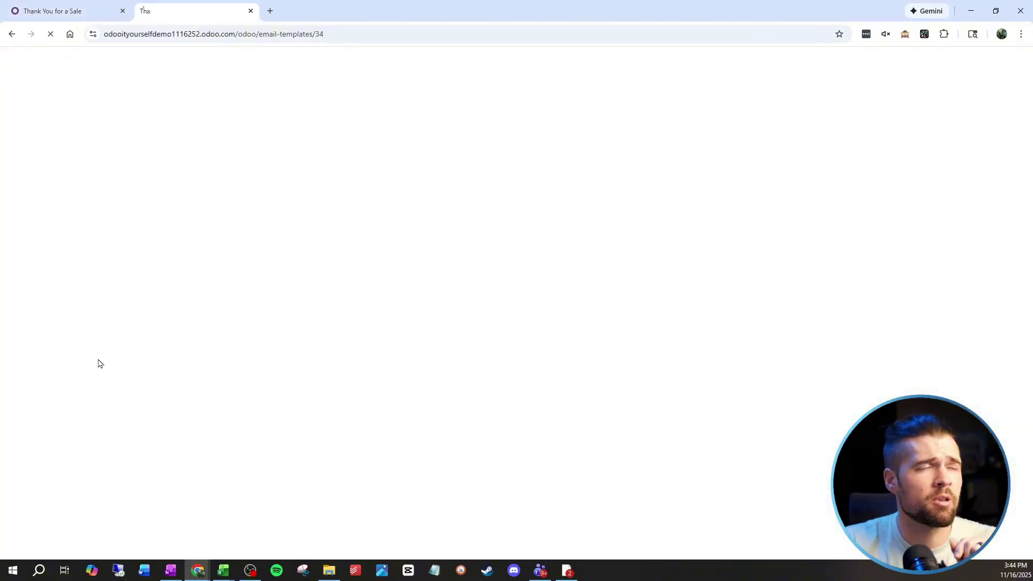
{"action": "left_click", "coordinate": [16, 59]}
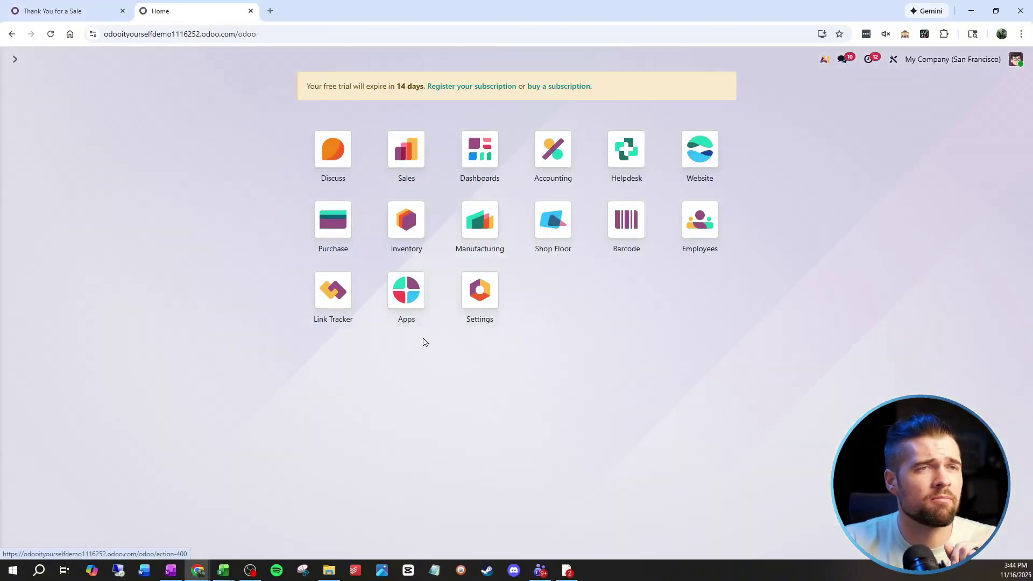
{"action": "left_click", "coordinate": [409, 164]}
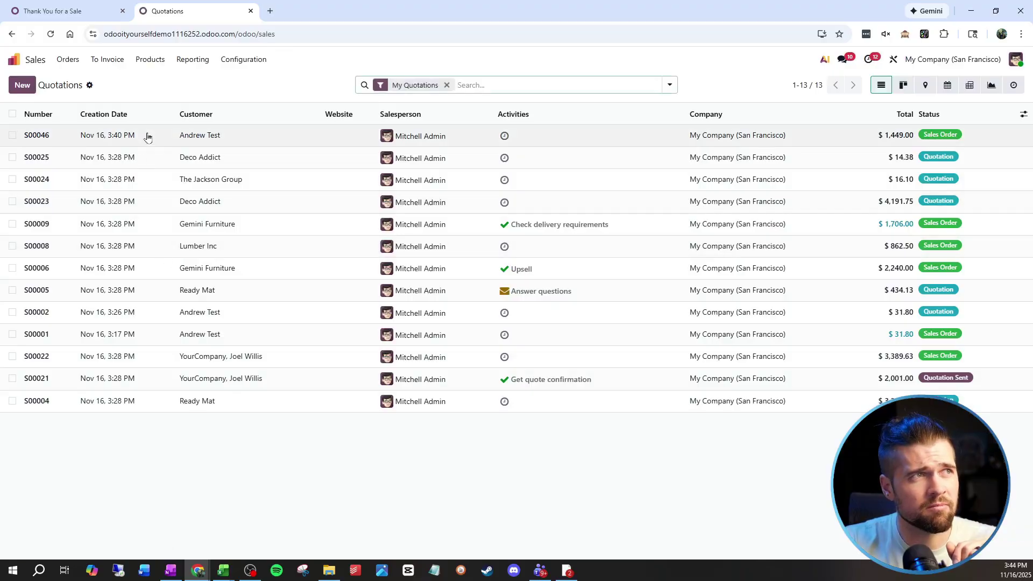
{"action": "left_click", "coordinate": [88, 135]}
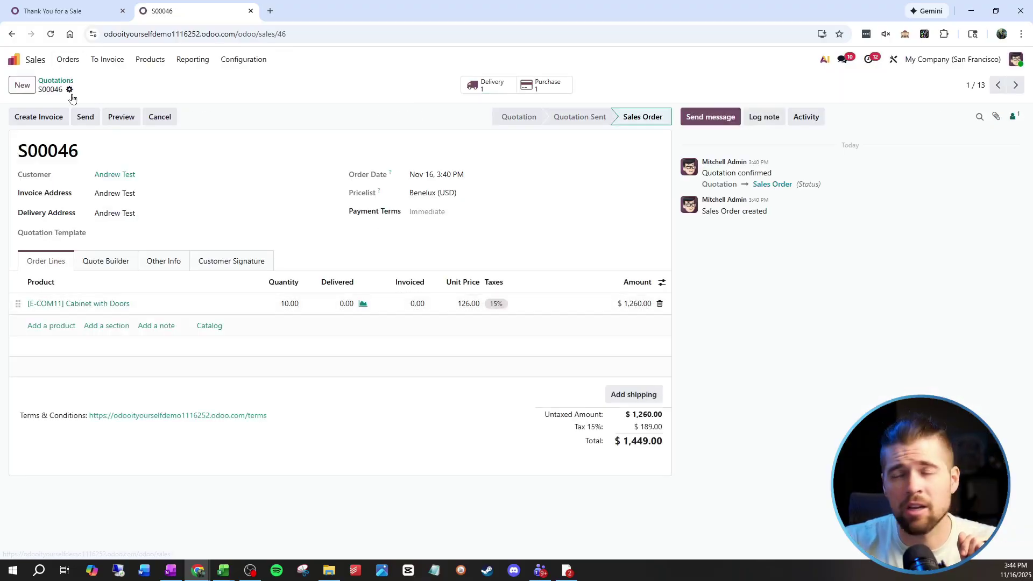
{"action": "left_click", "coordinate": [70, 89]}
{"action": "mouse_move", "coordinate": [97, 108]}
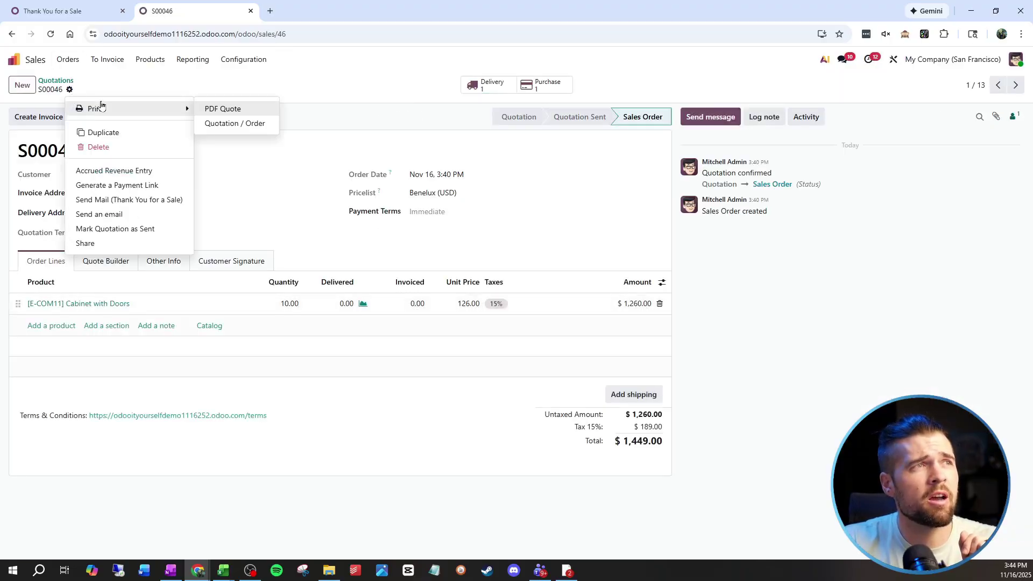